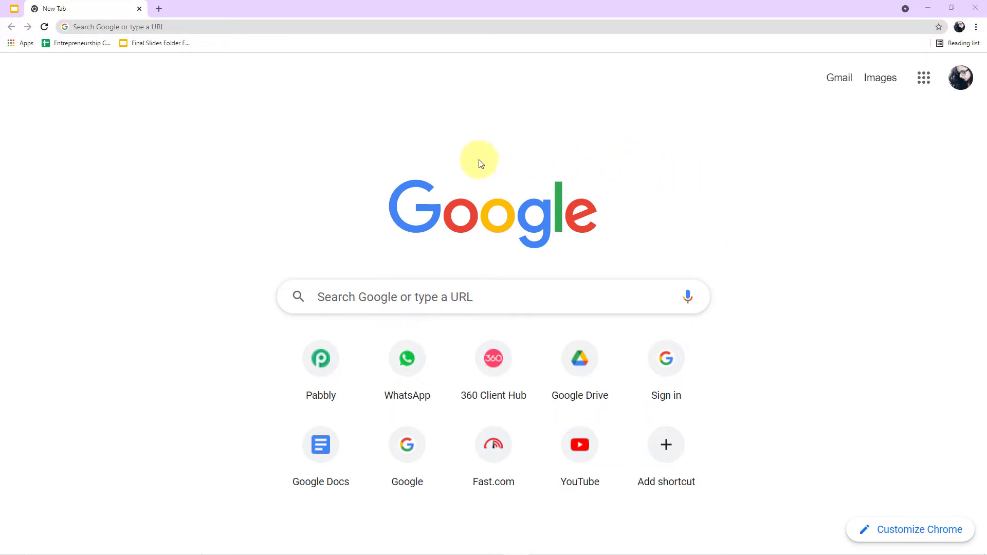
# - Go to pabbly.com and open the Pabbly Connect product page
pyautogui.click(241, 32)
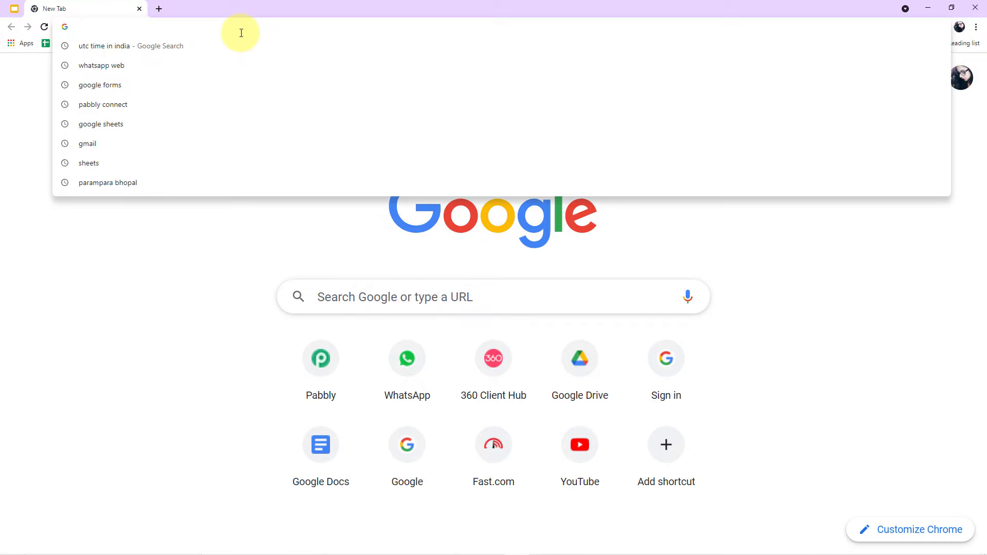
pyautogui.write('pabbly')
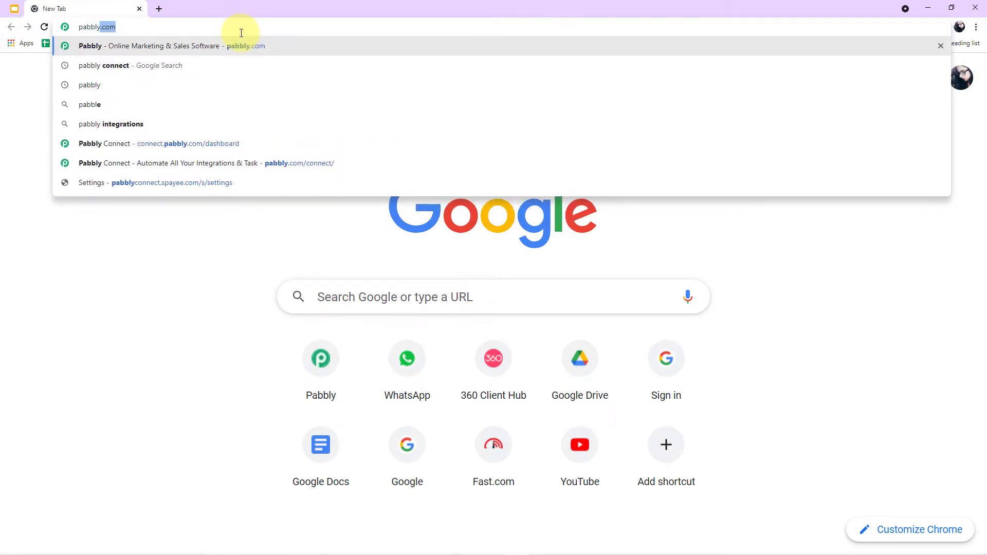
pyautogui.press('Return')
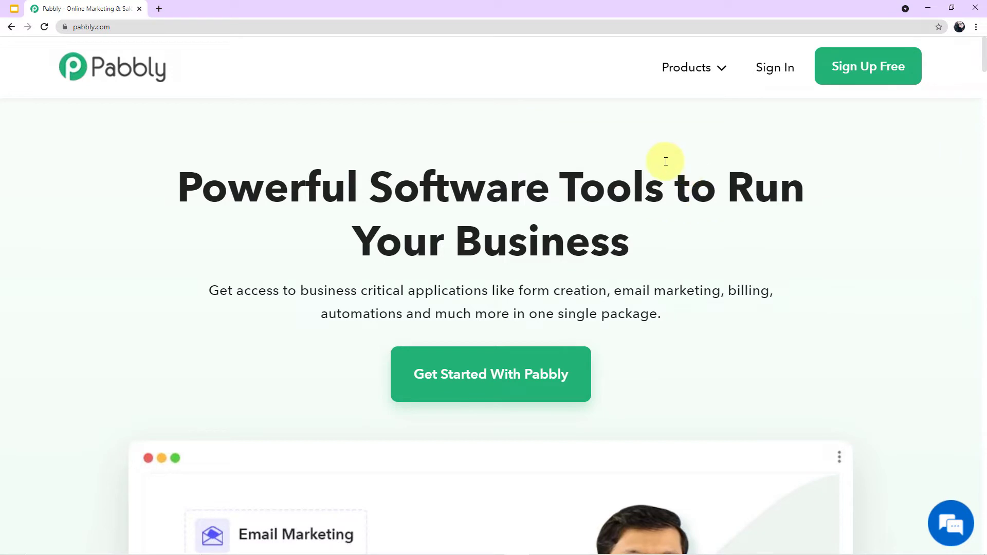
pyautogui.moveTo(696, 73)
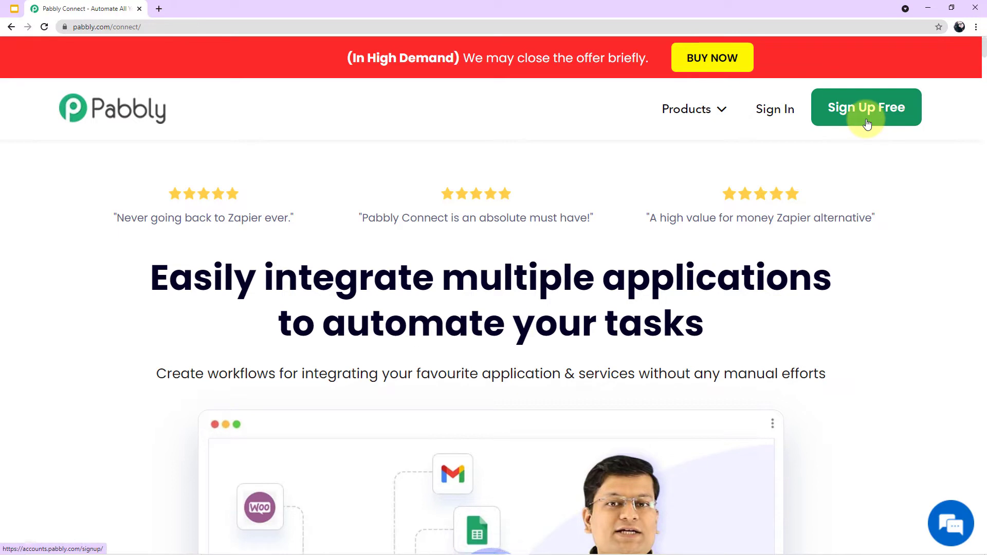
# - Sign in to the Pabbly account and access the Pabbly Connect app
pyautogui.click(777, 113)
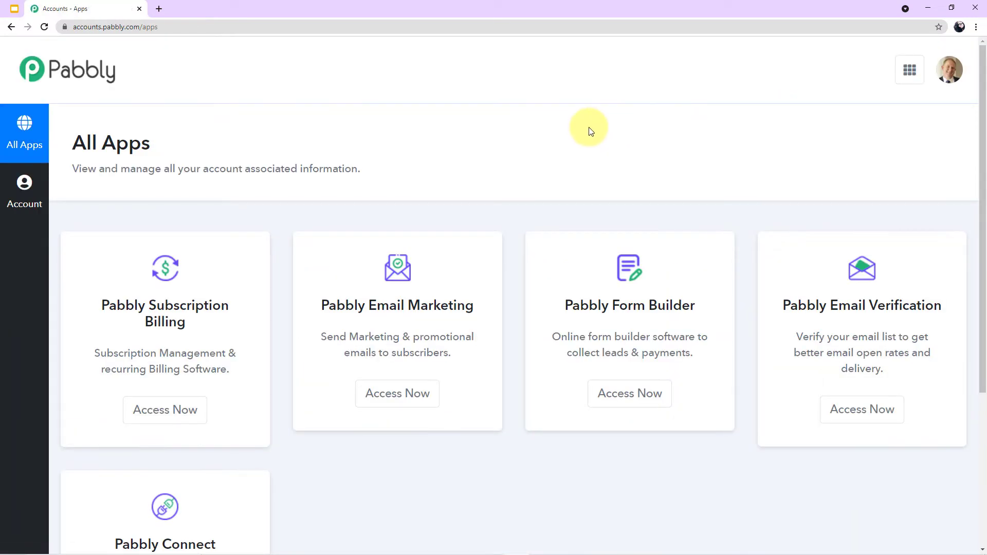
pyautogui.scroll(-2, 591, 129)
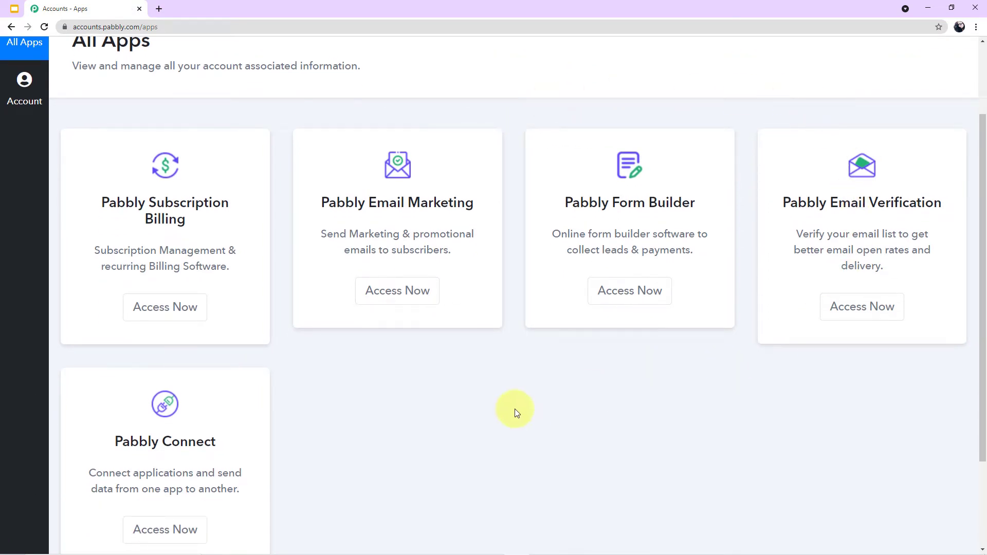
pyautogui.scroll(-1, 358, 393)
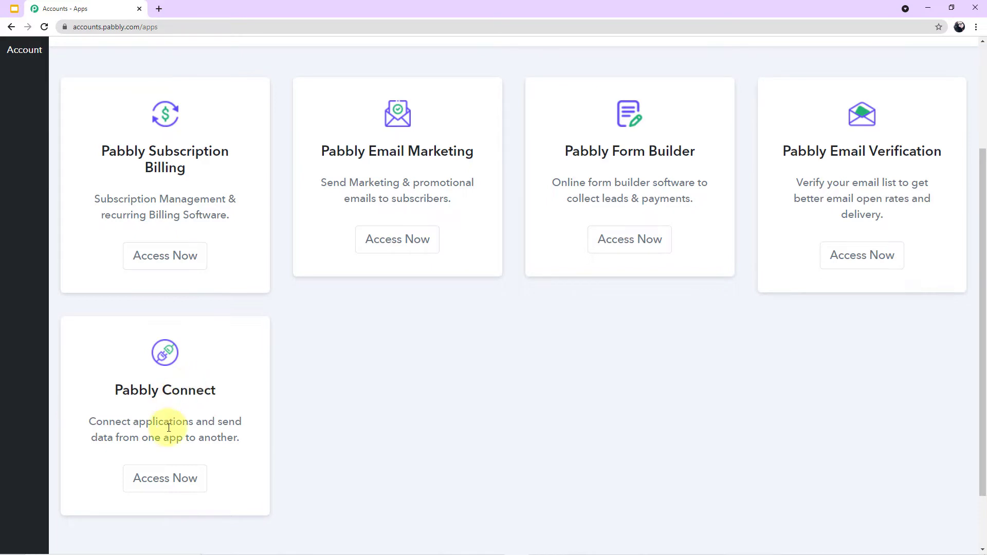
pyautogui.click(166, 477)
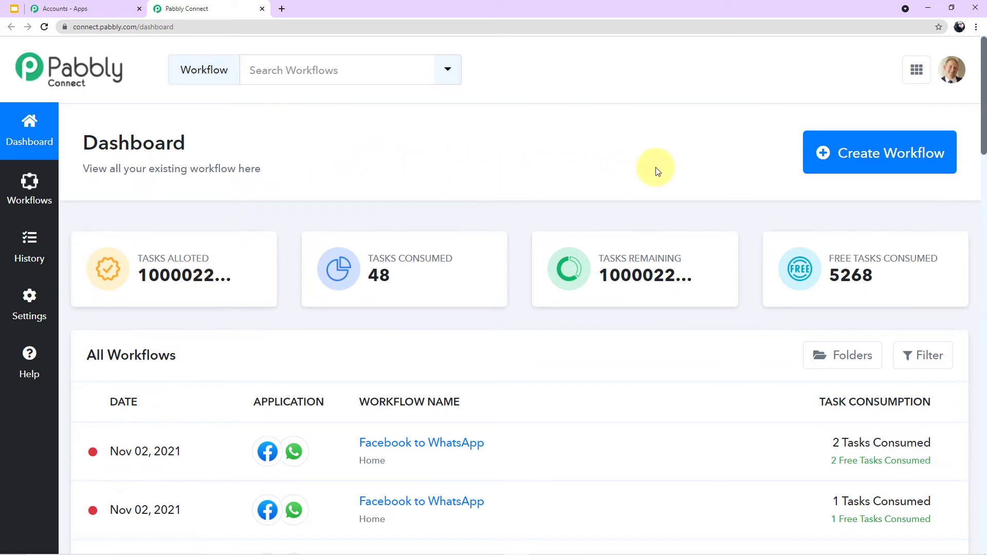
# - Create a new workflow named "Facebook to WhatsApp"
pyautogui.click(881, 166)
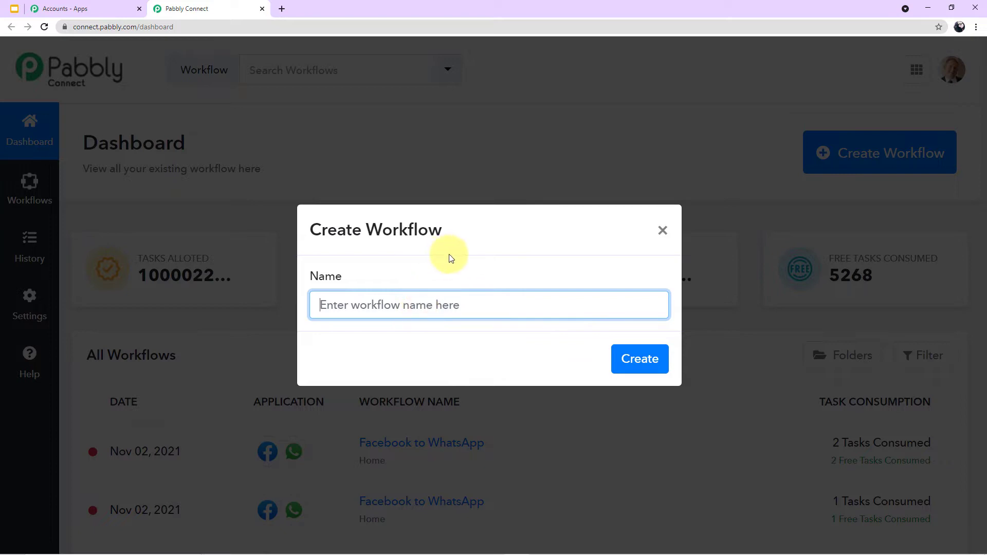
pyautogui.write('Facebook to WharsApp')
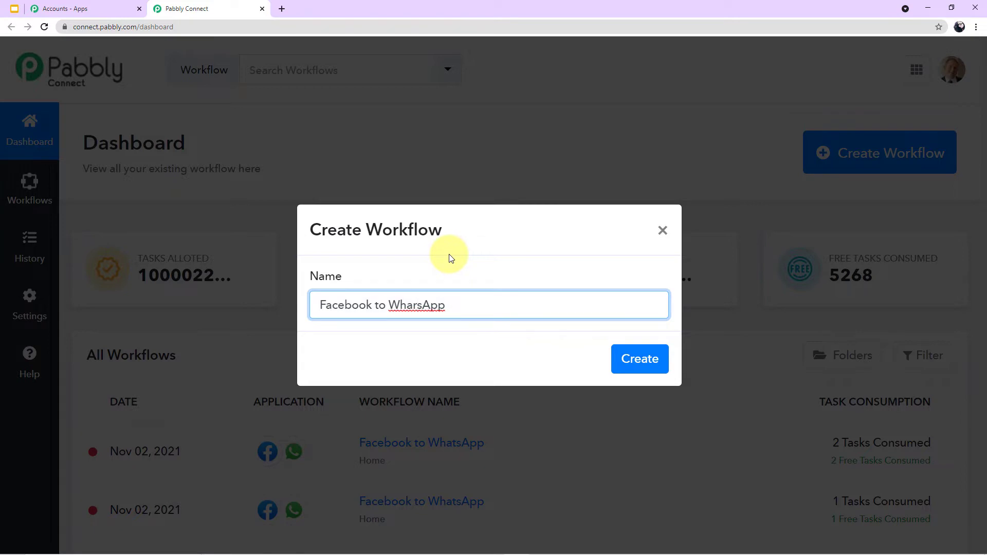
pyautogui.press('BackSpace')
pyautogui.press('BackSpace')
pyautogui.write('at')
pyautogui.click(473, 345)
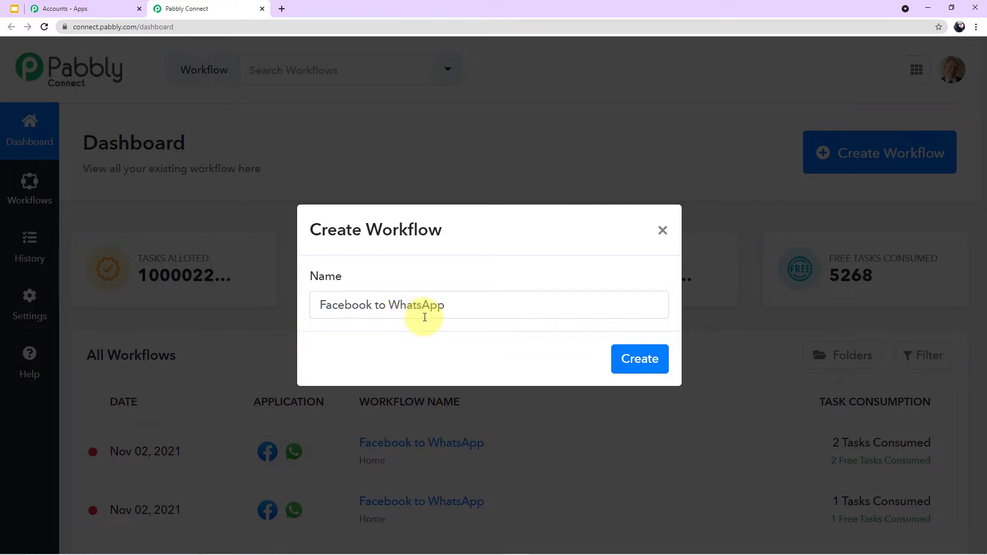
pyautogui.click(642, 362)
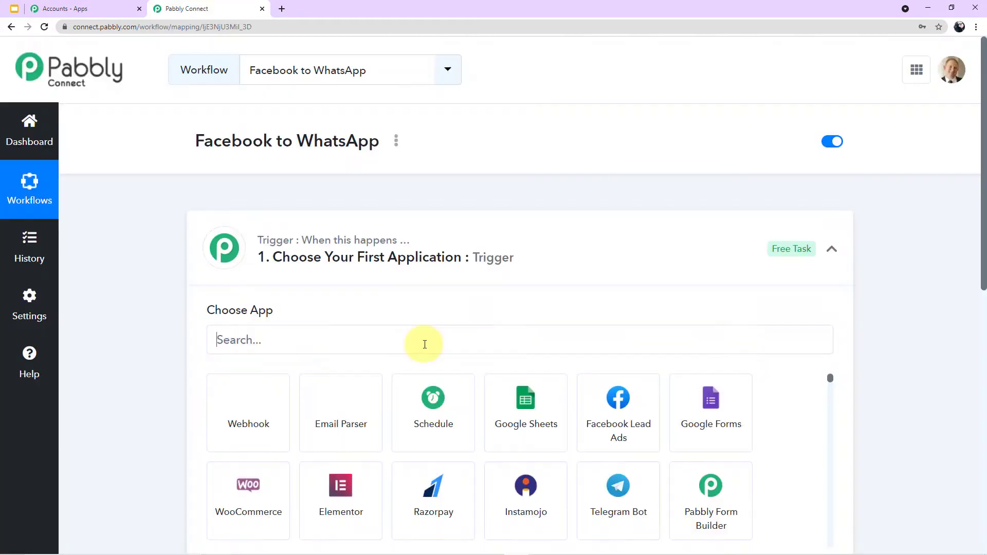
# - Set Facebook Lead Ads as the workflow's trigger application with New Lead as the trigger event
pyautogui.click(829, 251)
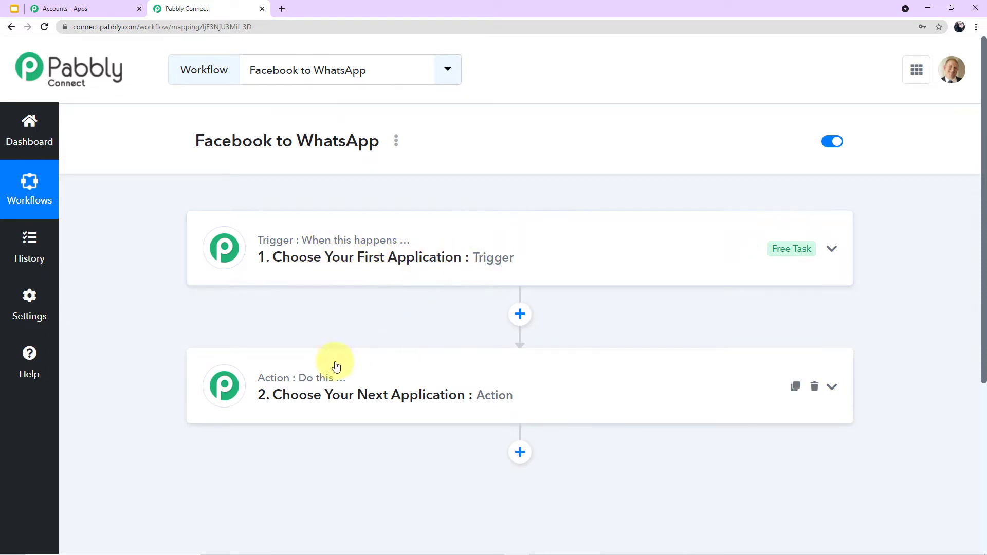
pyautogui.moveTo(262, 385)
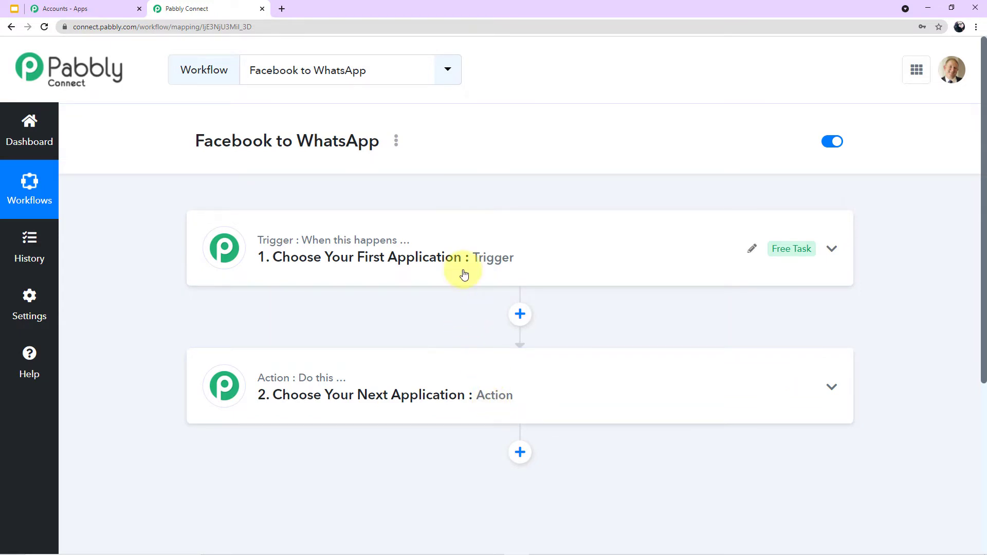
pyautogui.click(465, 243)
pyautogui.scroll(-1, 465, 244)
pyautogui.click(349, 285)
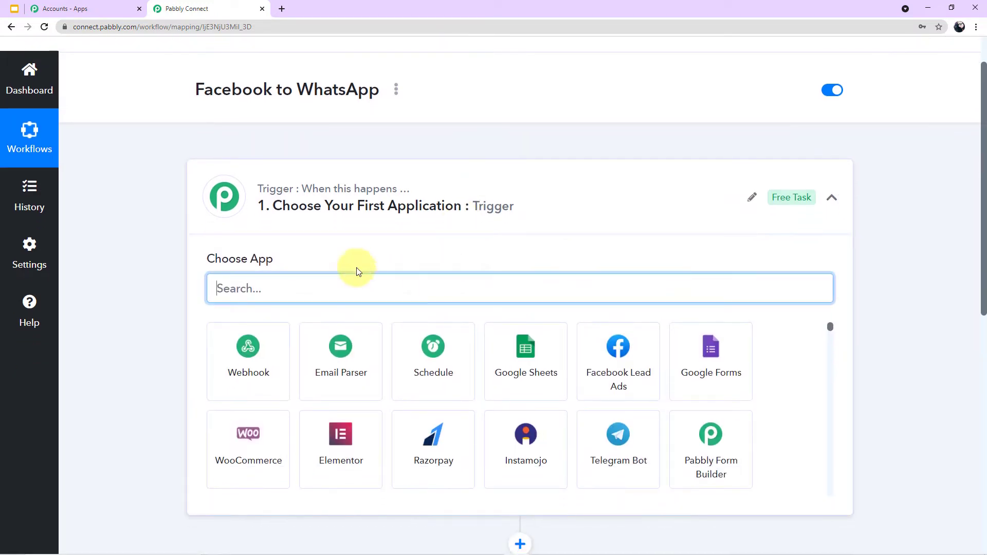
pyautogui.write('fac')
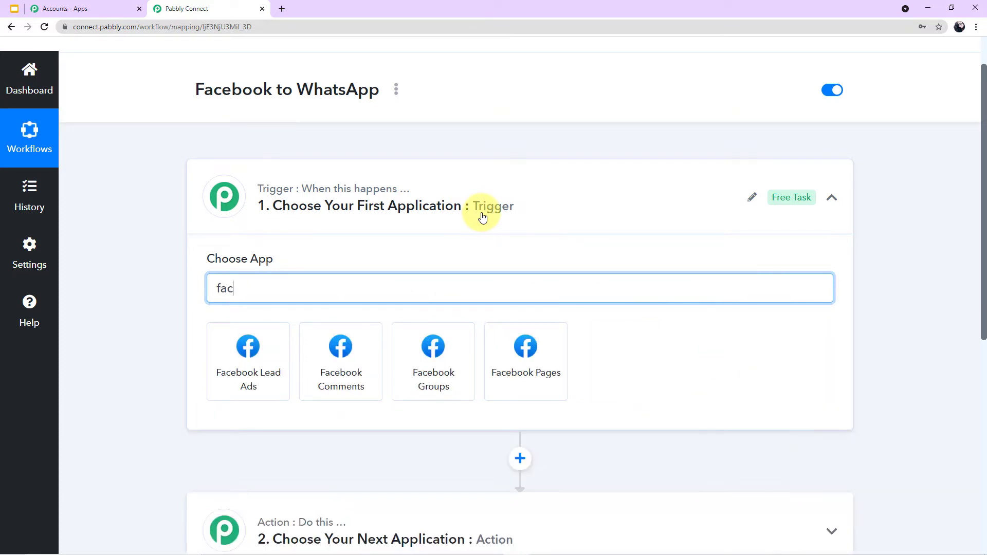
pyautogui.write('ebook lead')
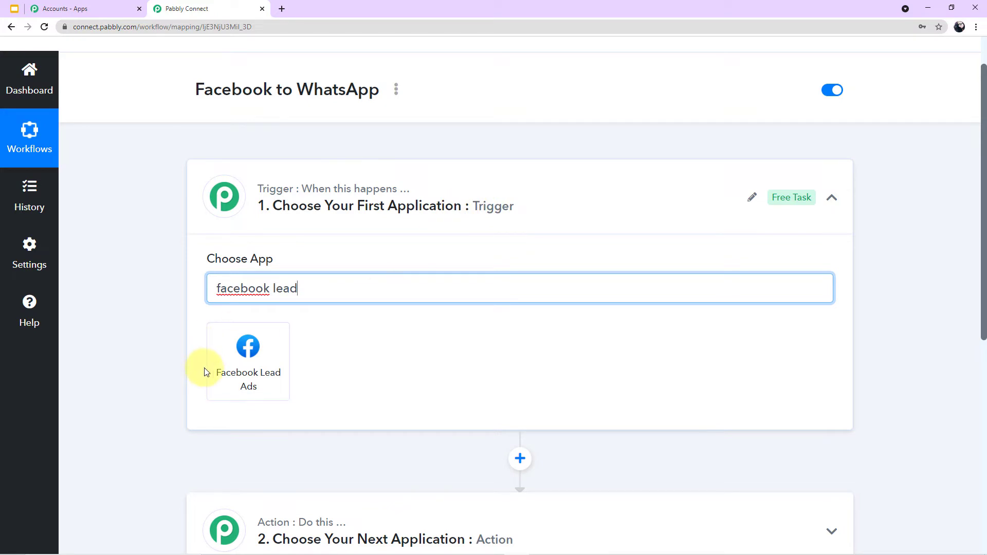
pyautogui.click(229, 366)
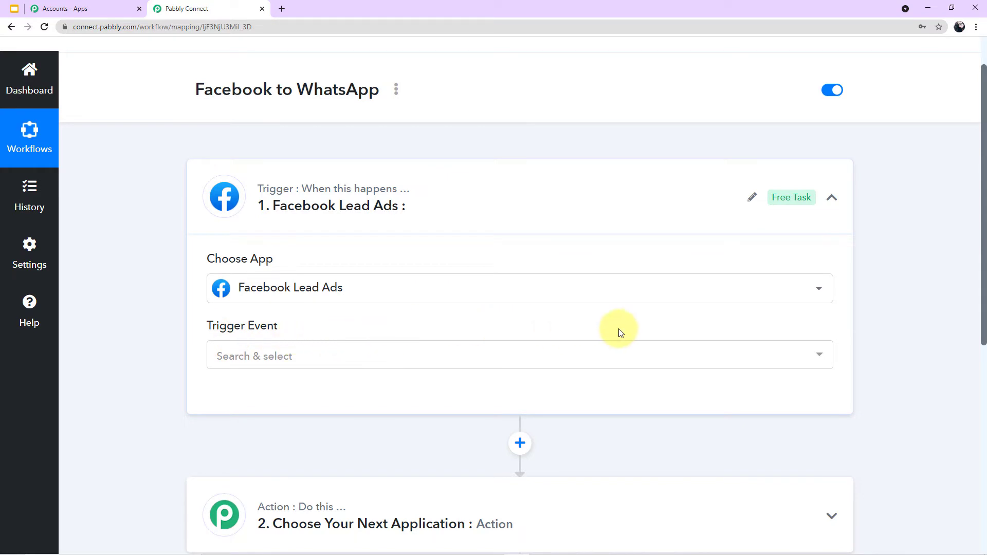
pyautogui.click(820, 355)
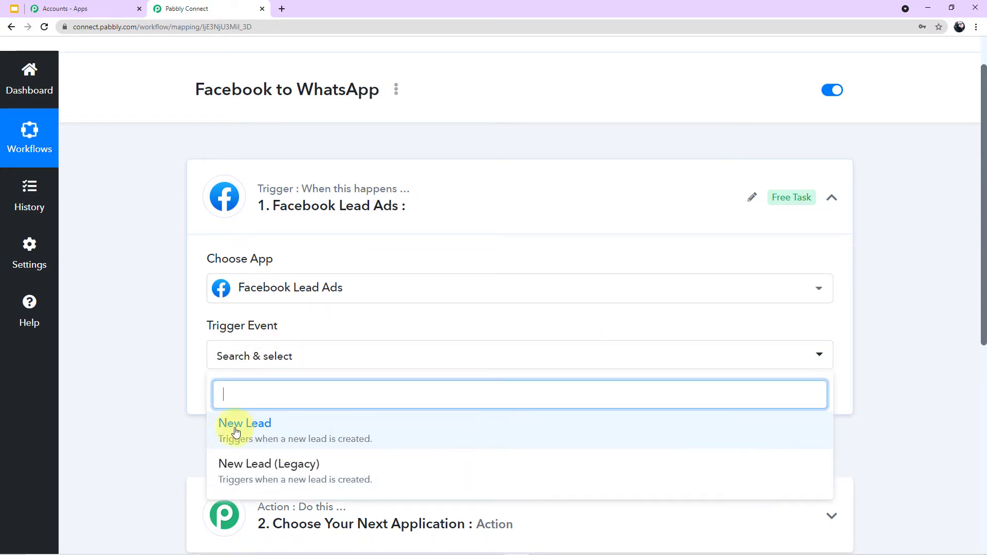
pyautogui.click(276, 429)
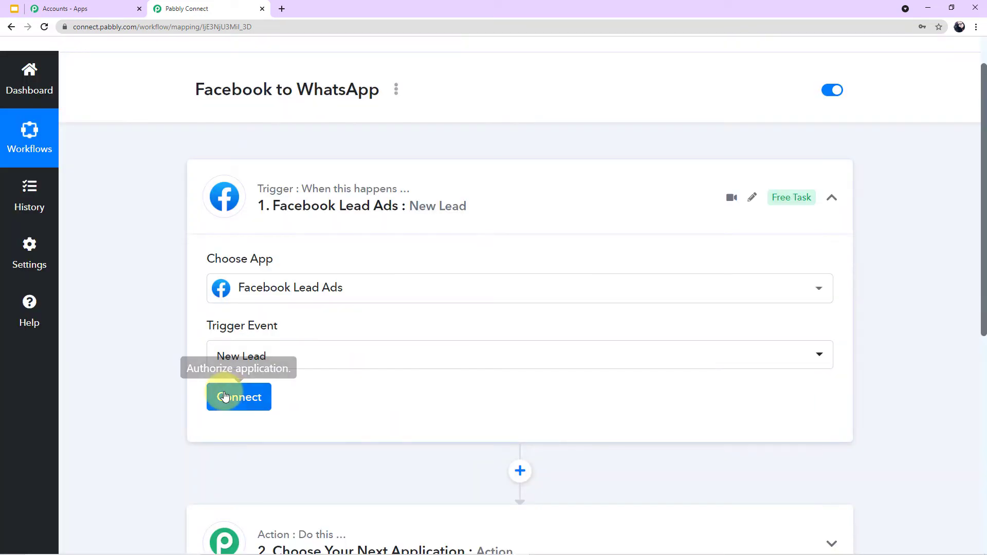
# - Add and authorize a new Facebook Lead Ads connection for the trigger
pyautogui.click(221, 400)
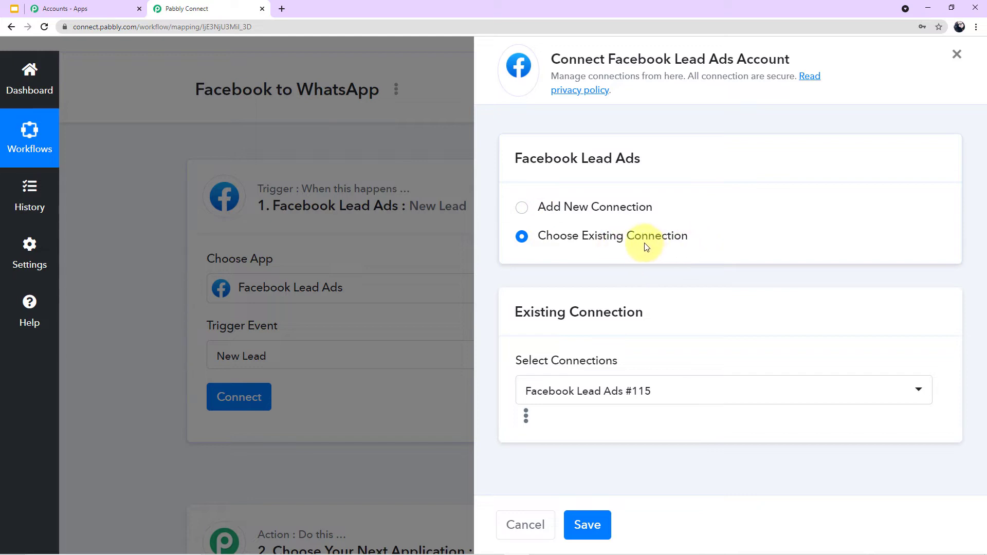
pyautogui.click(523, 208)
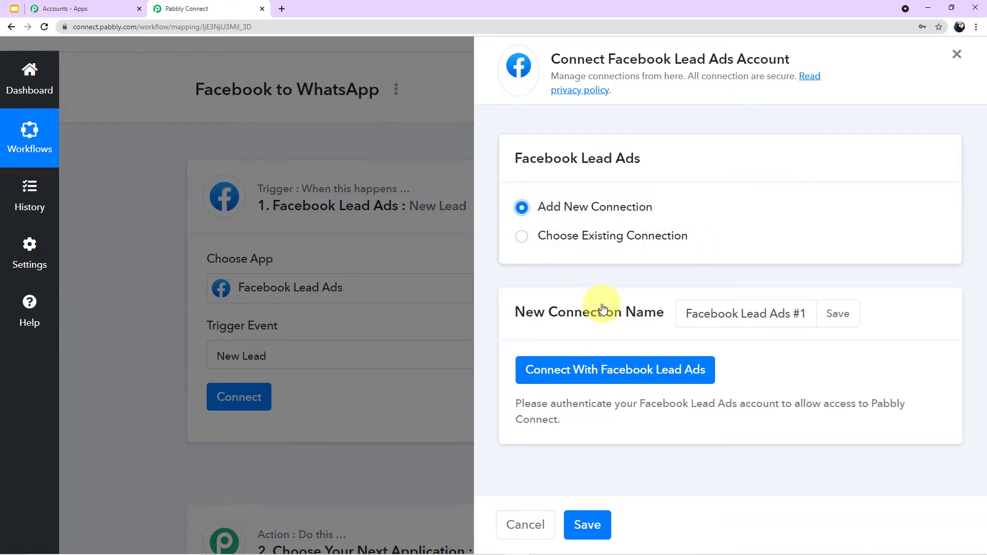
pyautogui.click(611, 371)
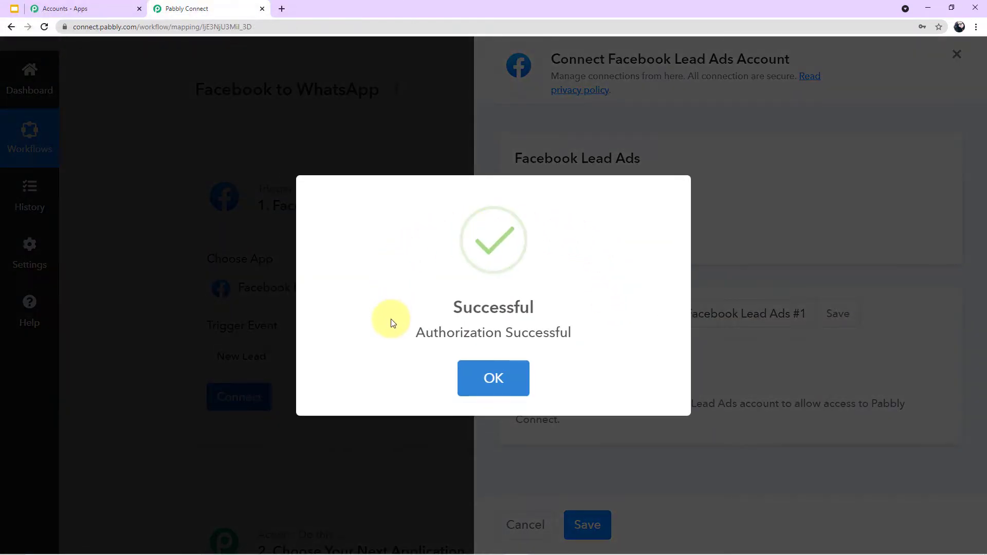
pyautogui.click(493, 393)
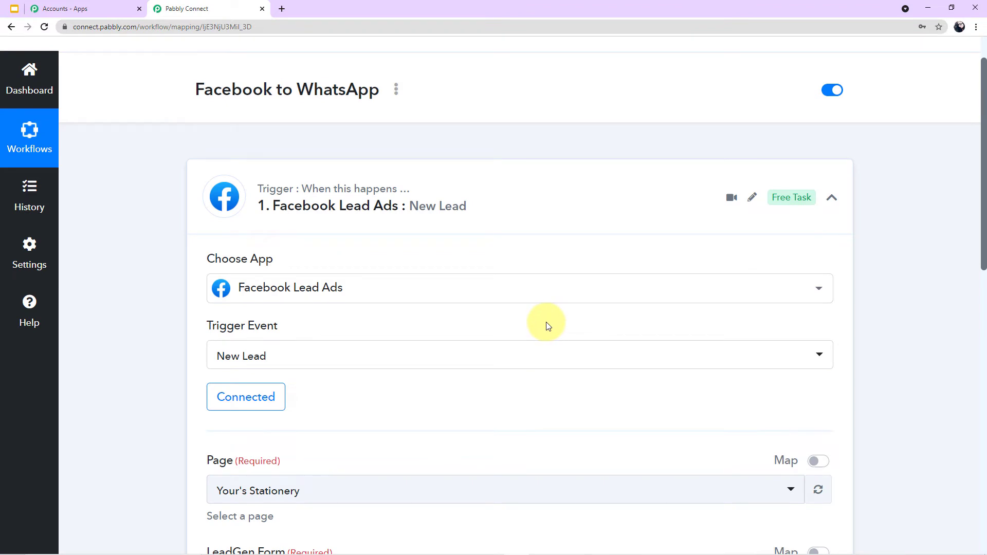
# - Look through the Facebook pages available for the trigger's required Page setting without changing the selection
pyautogui.scroll(-3, 549, 325)
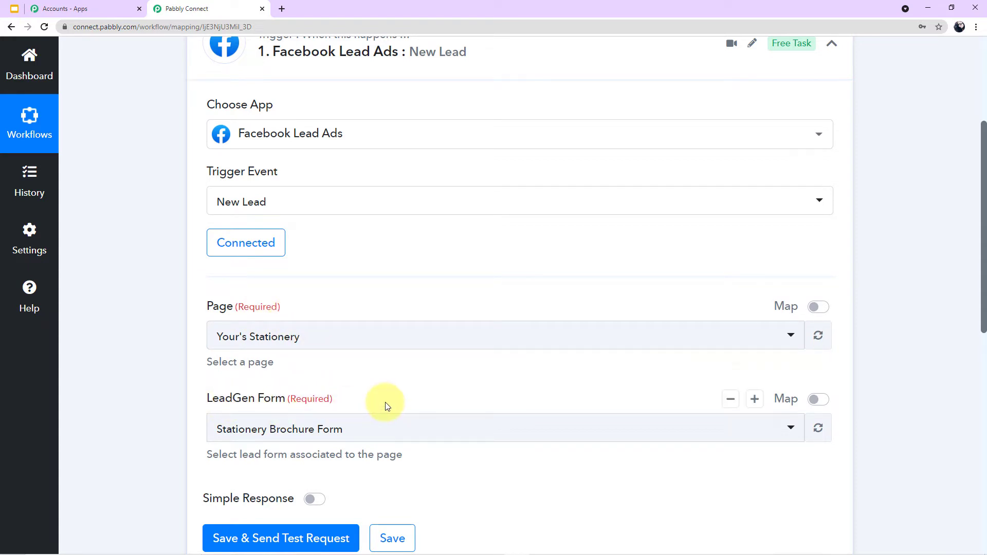
pyautogui.click(791, 340)
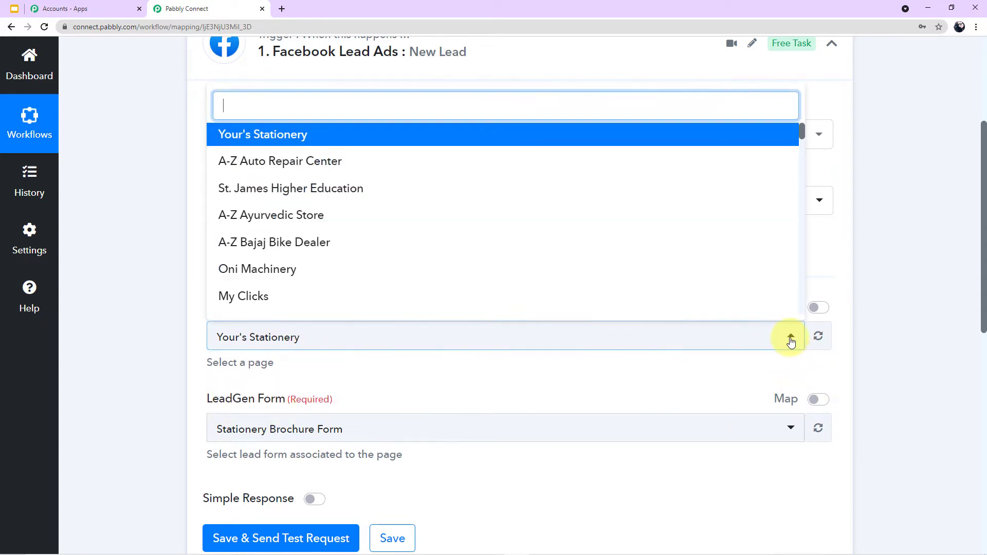
pyautogui.scroll(-3, 482, 218)
pyautogui.scroll(-5, 482, 217)
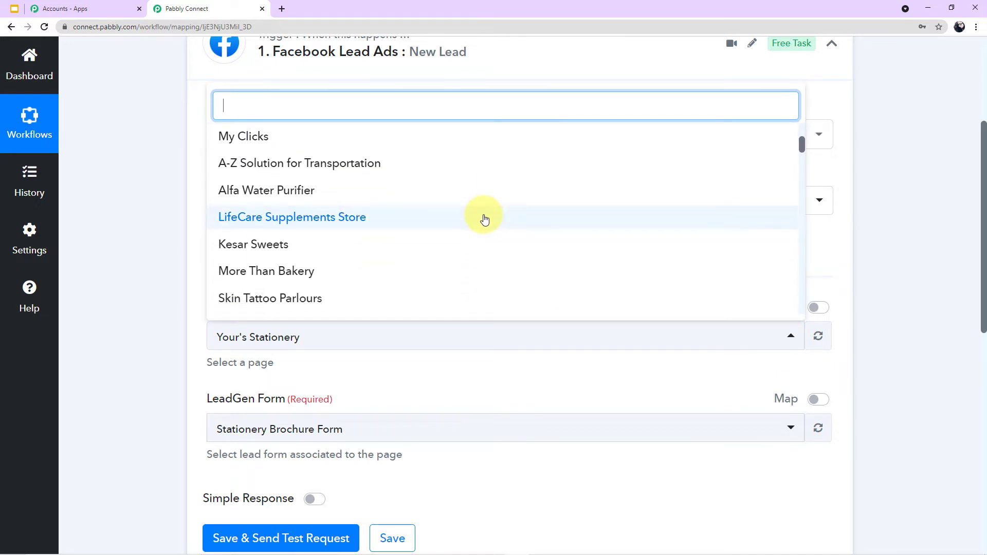
pyautogui.scroll(-3, 431, 219)
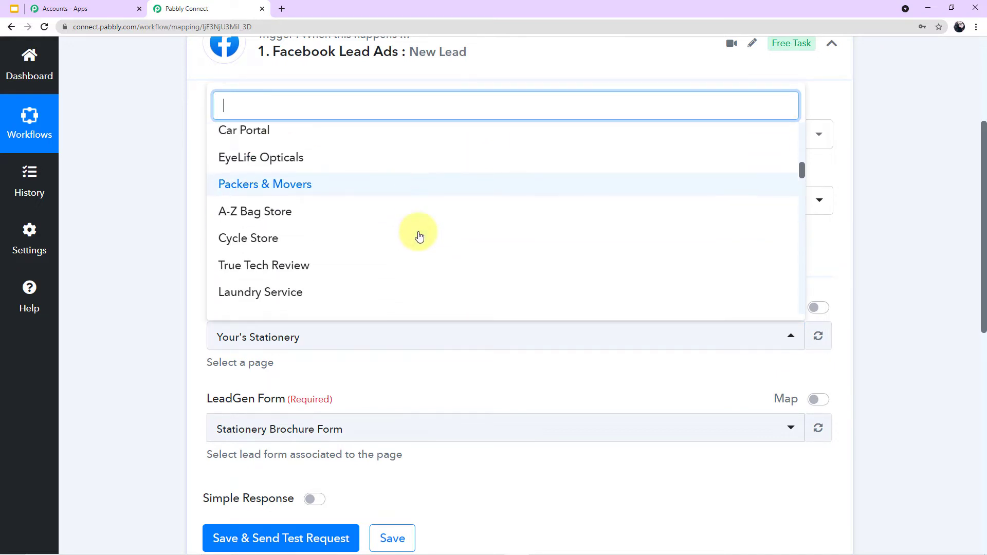
pyautogui.click(478, 380)
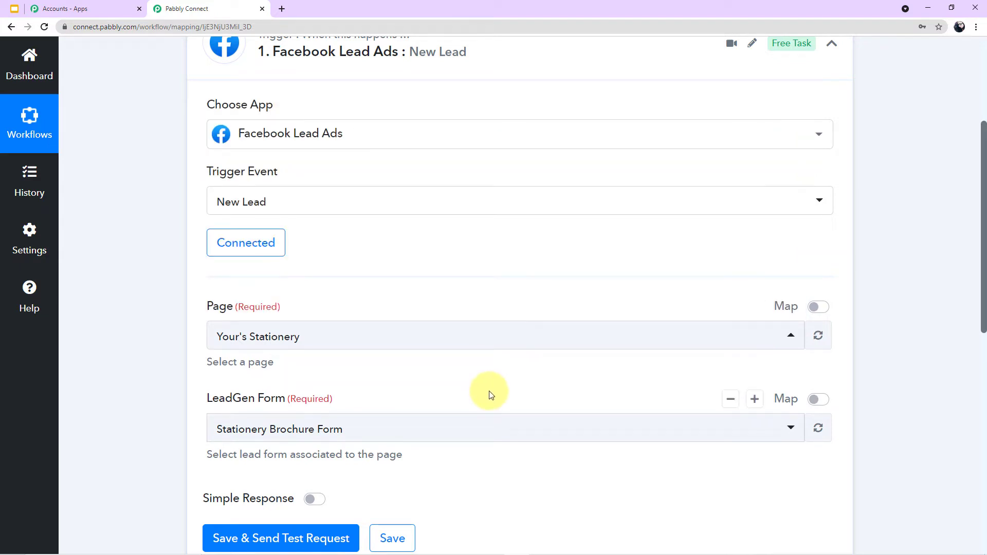
# - Switch to Facebook and open the A-Z Movie Theater page from the list of managed Pages
pyautogui.hotkey('alt', 'Tab')
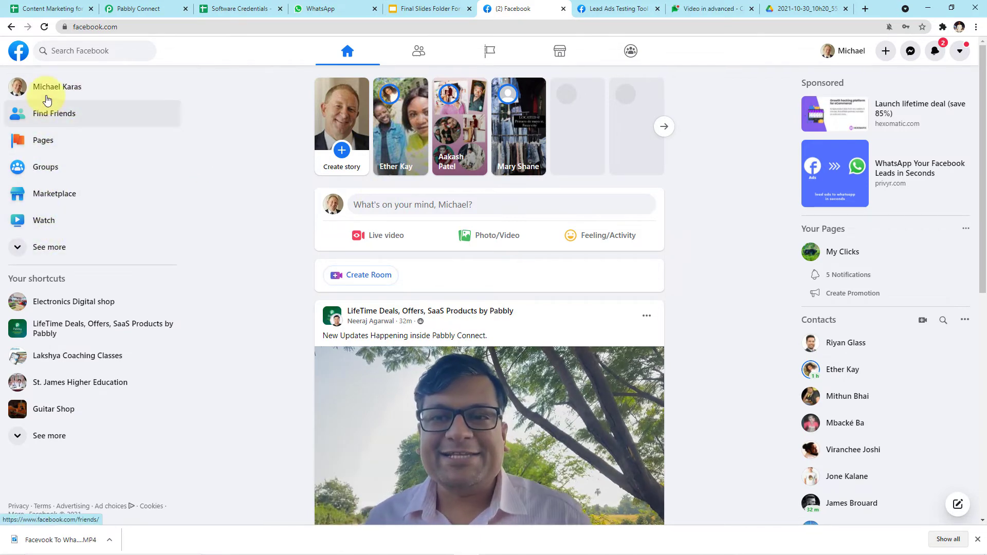
pyautogui.click(52, 145)
pyautogui.scroll(-6, 455, 167)
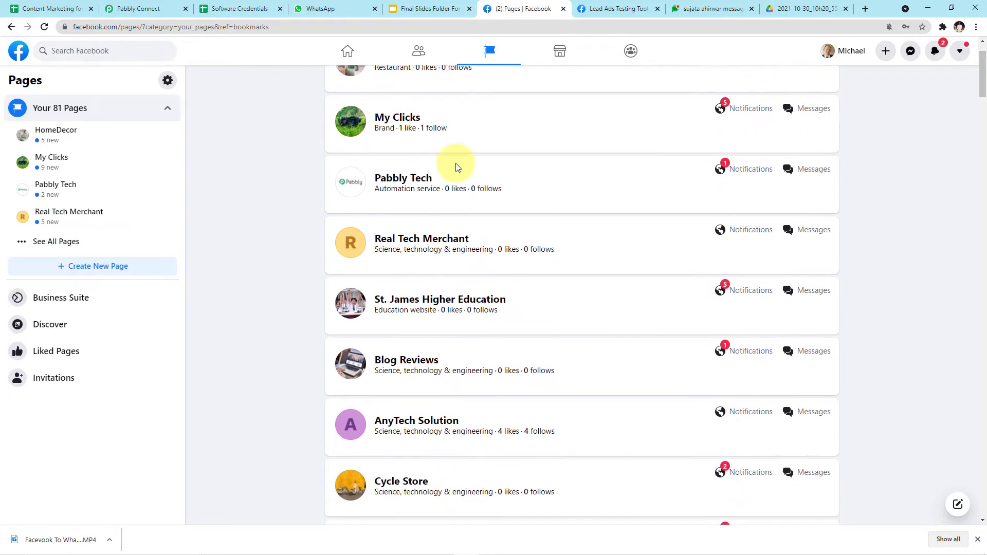
pyautogui.scroll(-8, 455, 167)
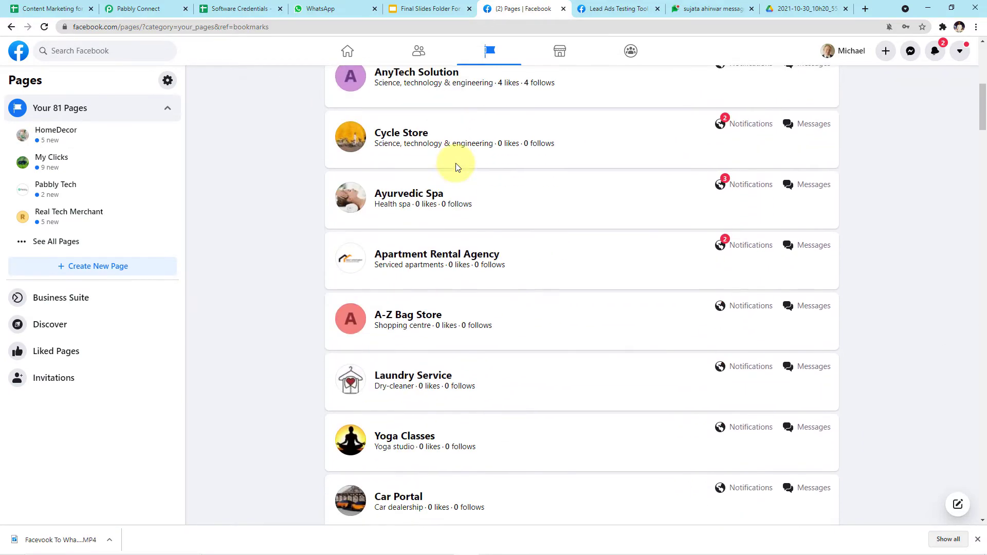
pyautogui.scroll(-9, 457, 164)
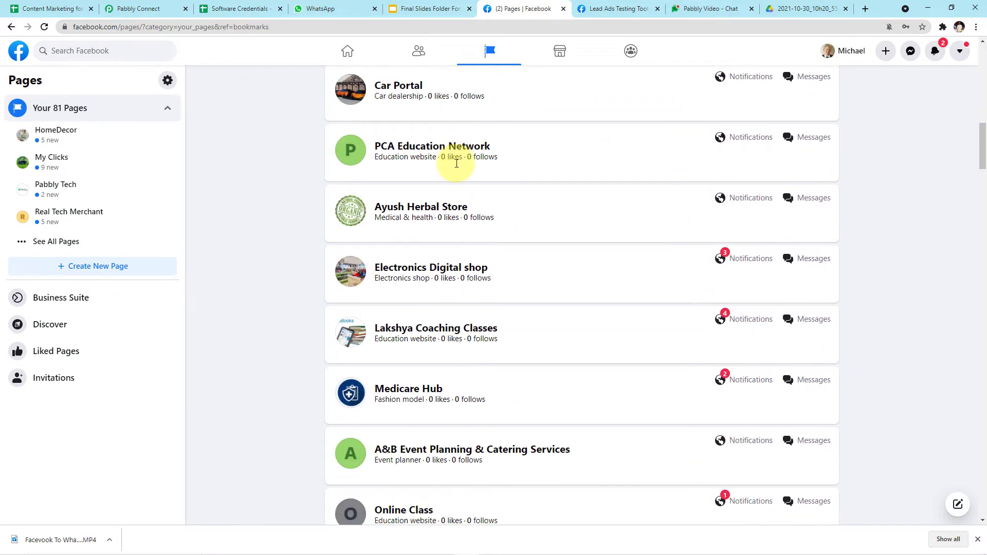
pyautogui.scroll(-9, 457, 164)
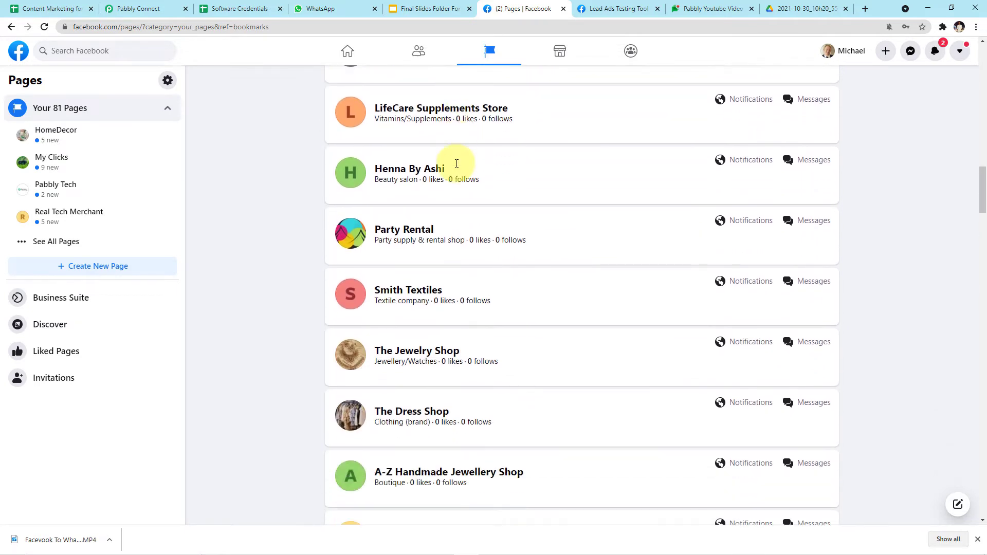
pyautogui.scroll(-10, 457, 163)
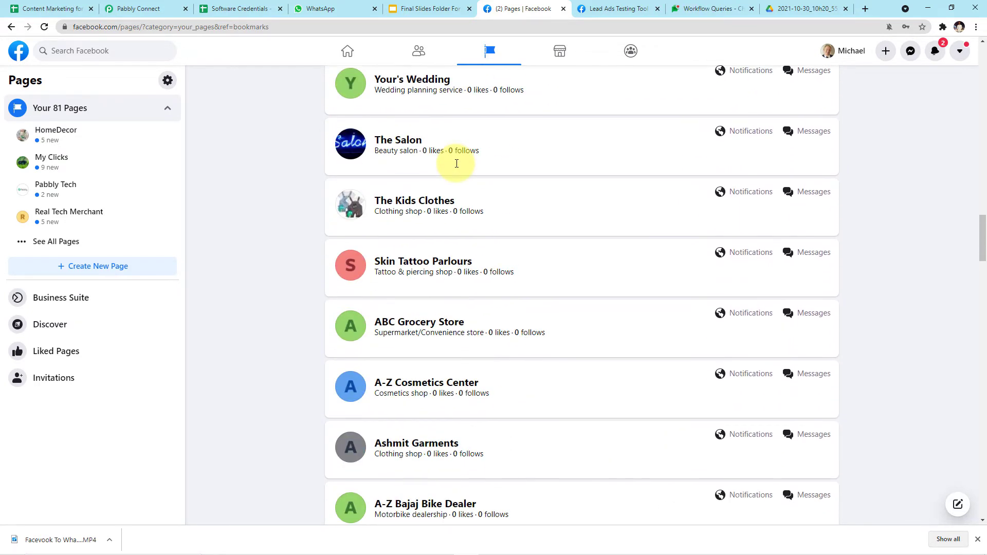
pyautogui.scroll(-10, 457, 163)
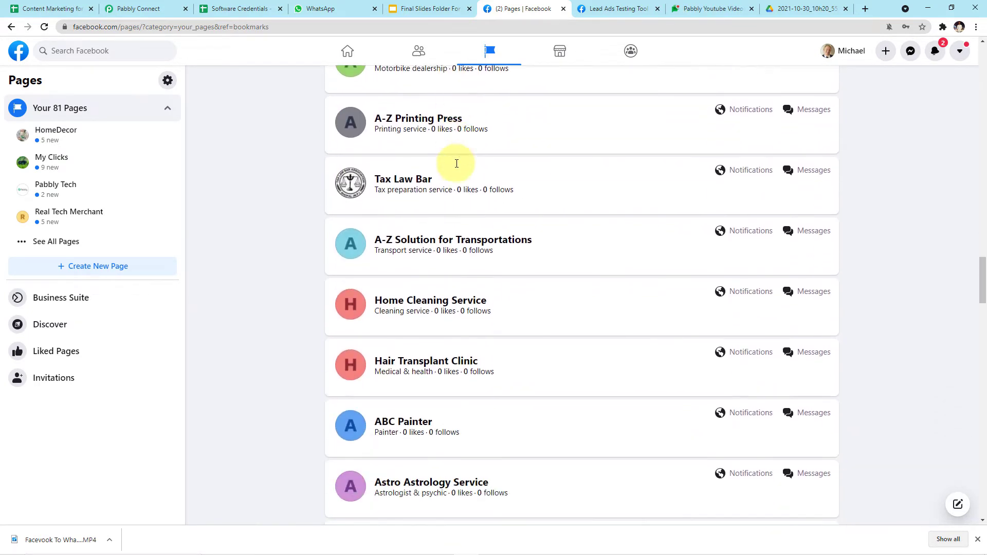
pyautogui.scroll(-10, 456, 163)
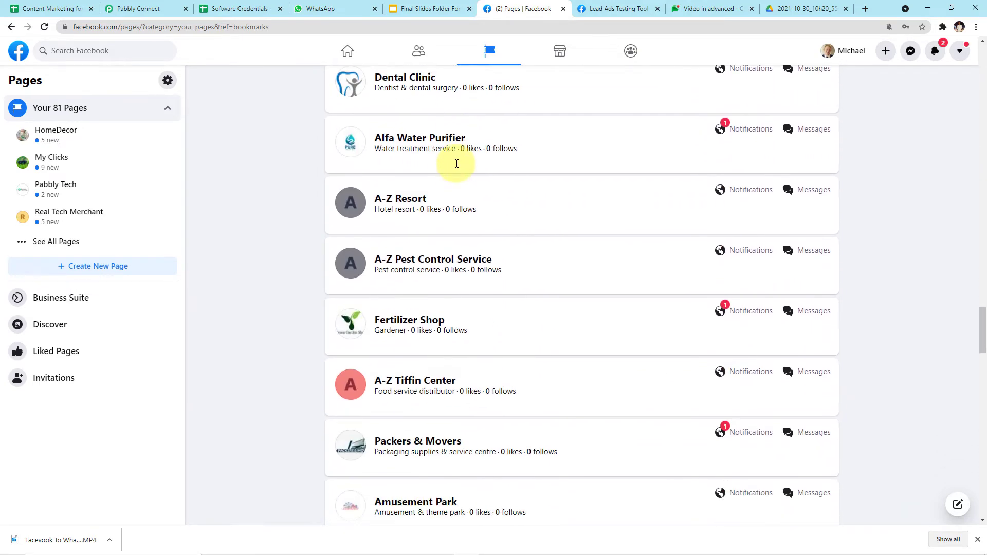
pyautogui.scroll(-10, 456, 163)
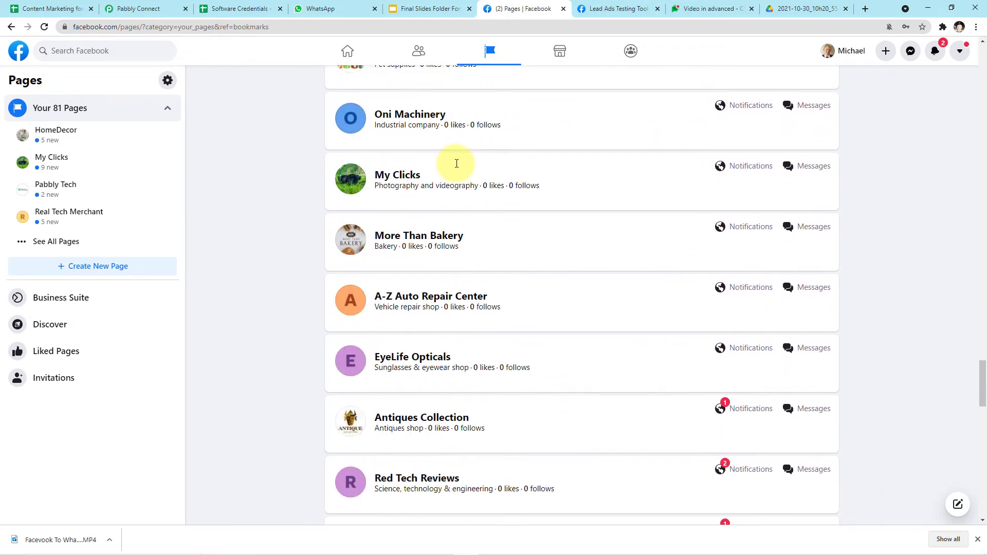
pyautogui.scroll(-9, 456, 164)
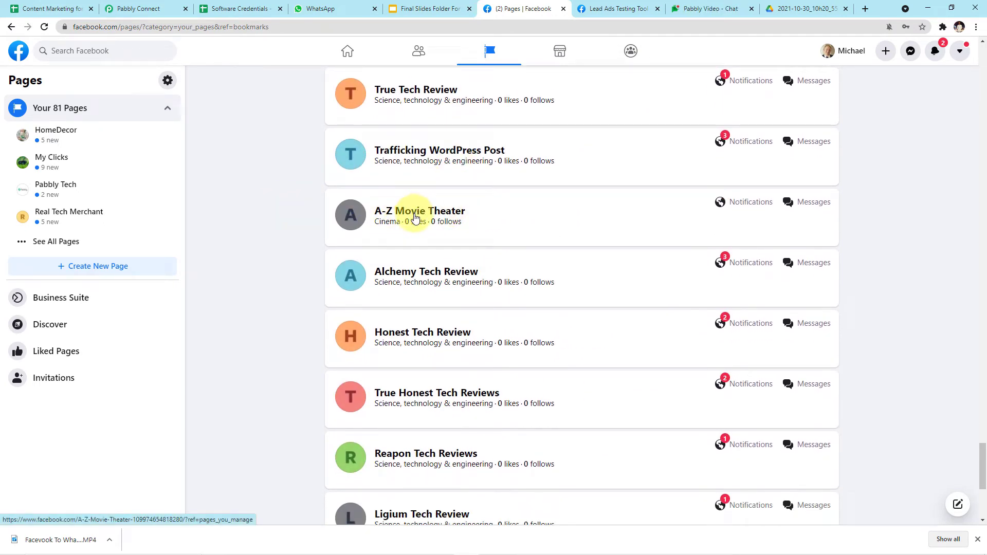
pyautogui.click(418, 216)
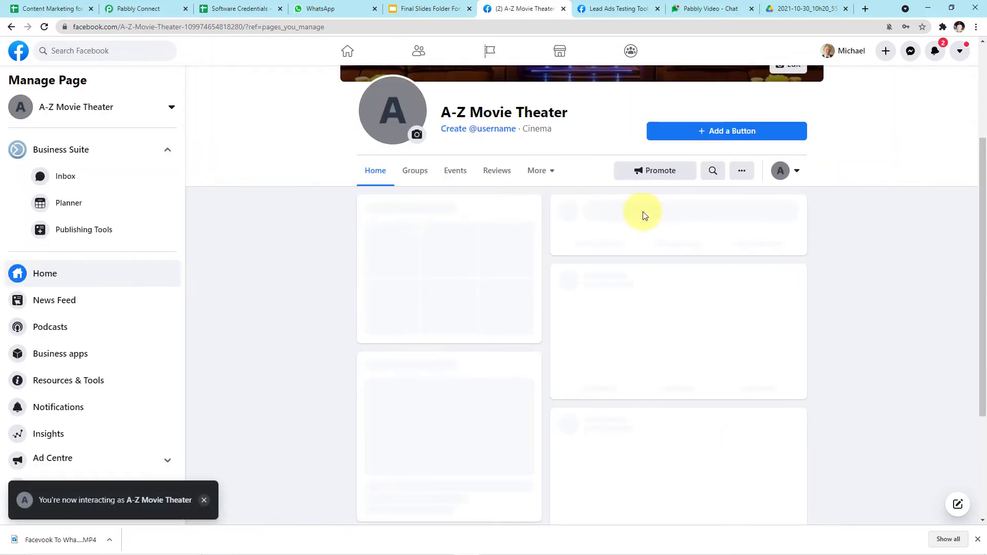
pyautogui.scroll(2, 560, 235)
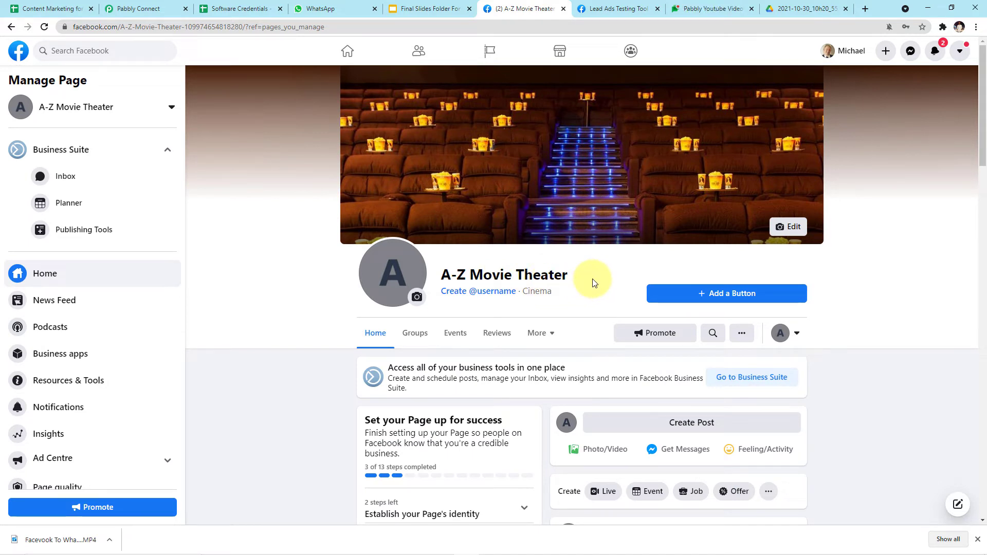
# - Switch back to Pabbly Connect and set the trigger's Page to A-Z Movie Theater
pyautogui.hotkey('alt', 'Tab')
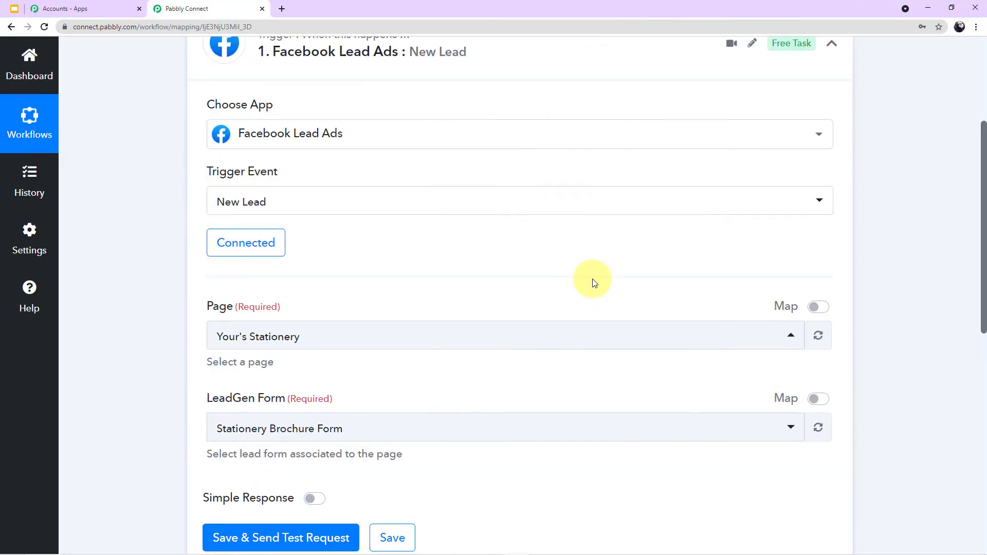
pyautogui.click(790, 337)
pyautogui.scroll(-2, 520, 211)
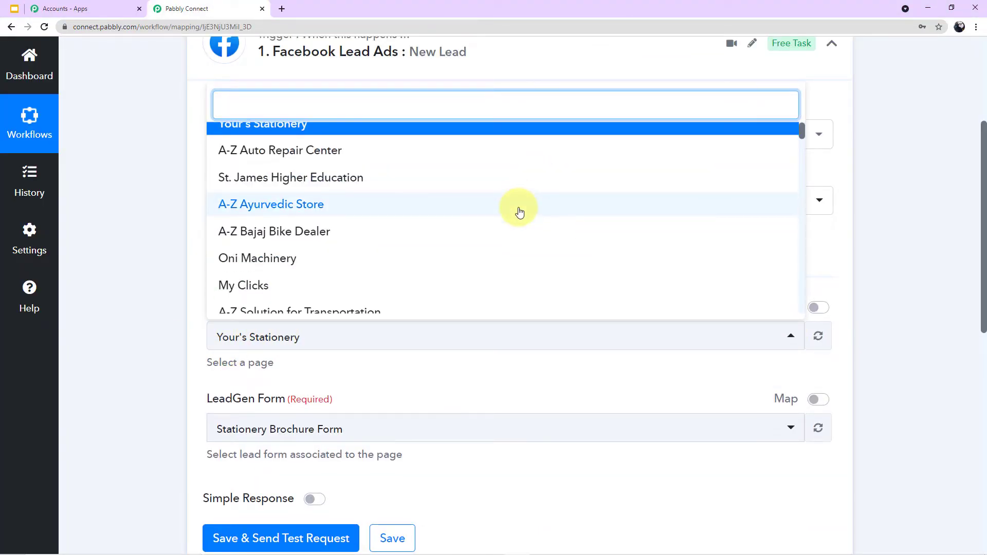
pyautogui.scroll(-3, 520, 211)
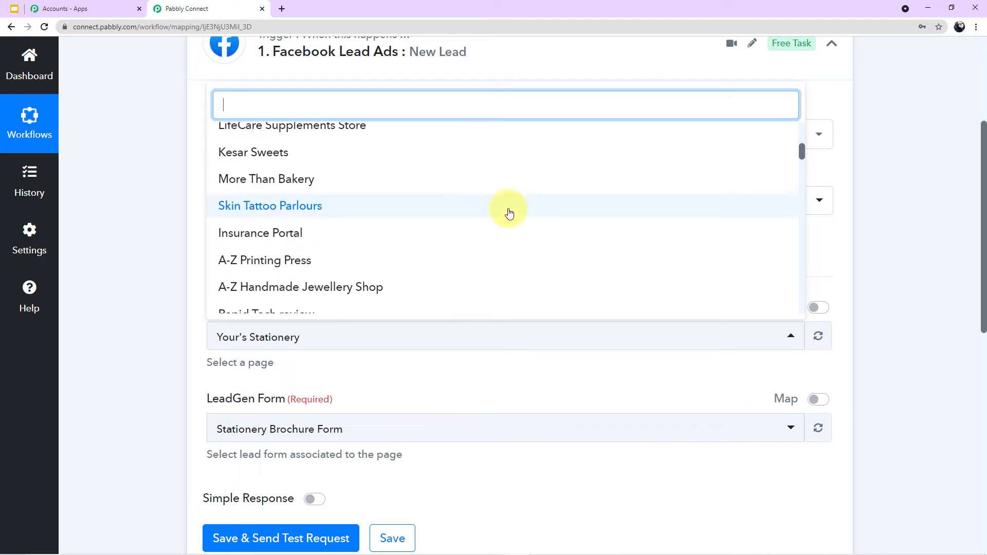
pyautogui.scroll(-4, 440, 229)
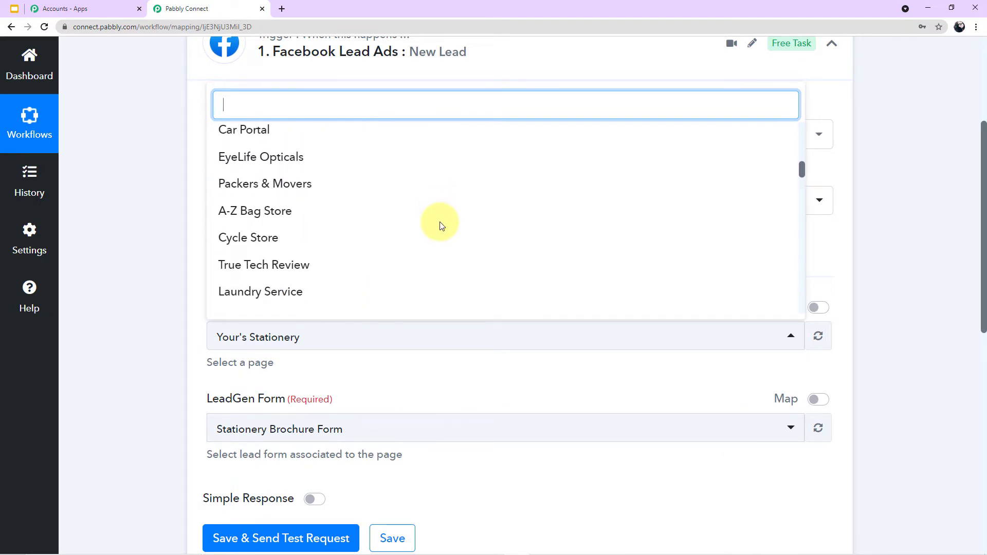
pyautogui.scroll(-6, 441, 227)
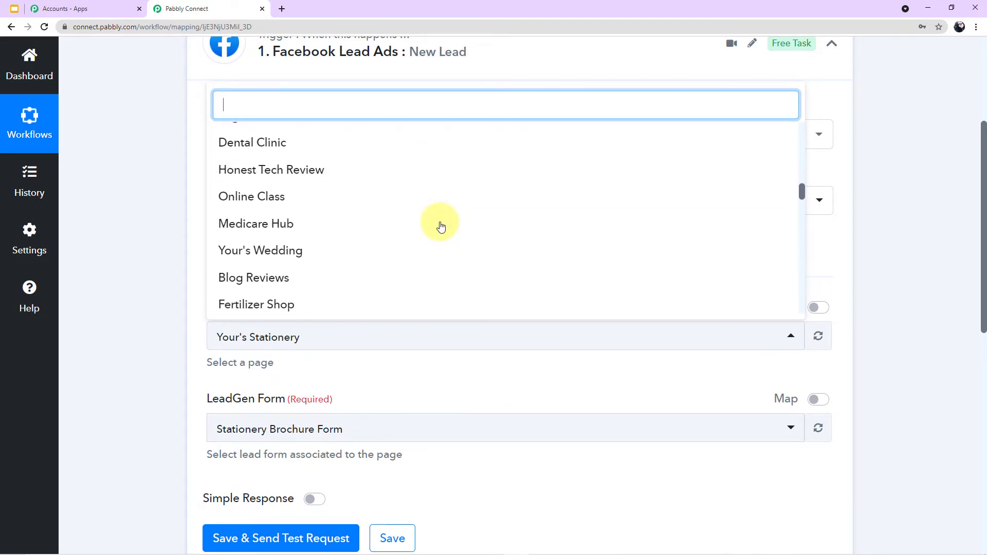
pyautogui.scroll(-5, 441, 227)
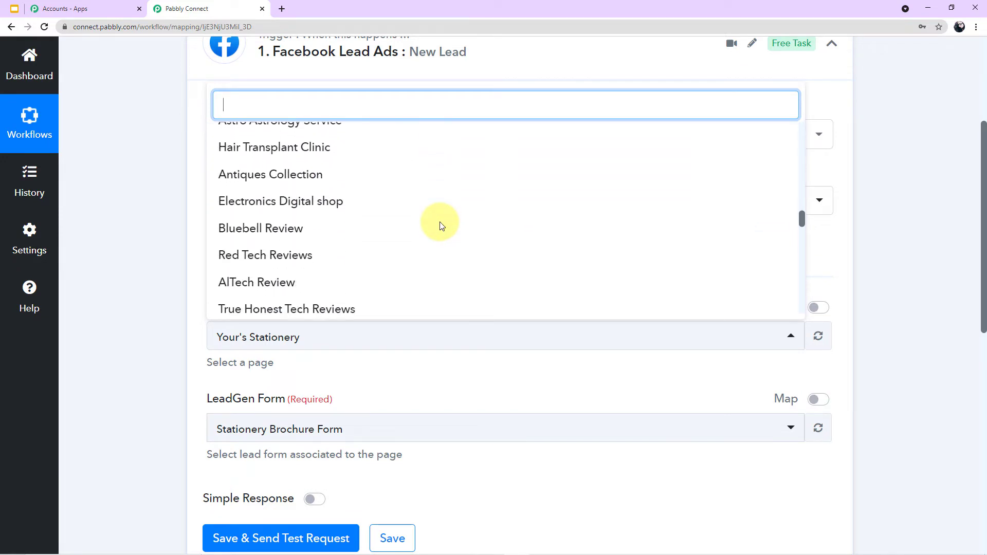
pyautogui.scroll(-7, 441, 227)
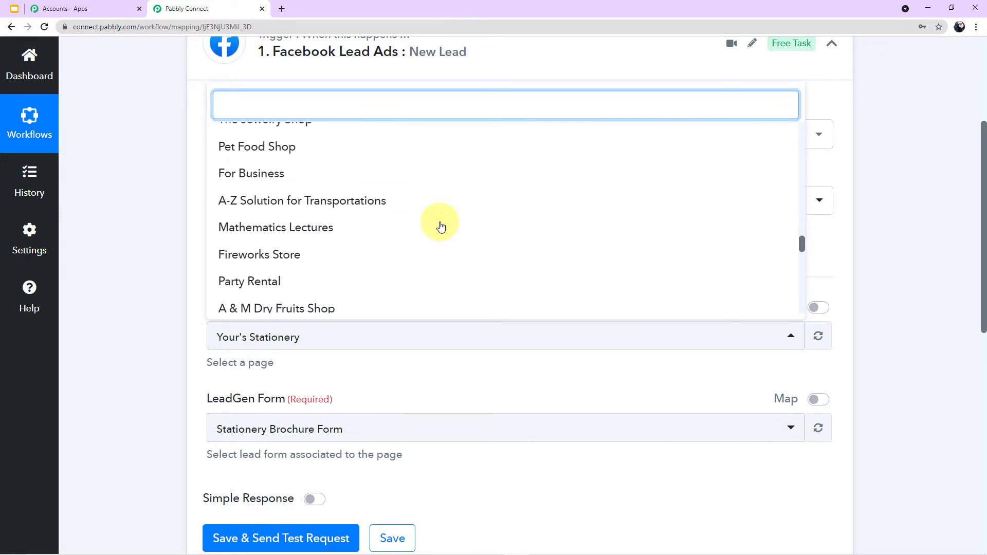
pyautogui.scroll(-8, 441, 227)
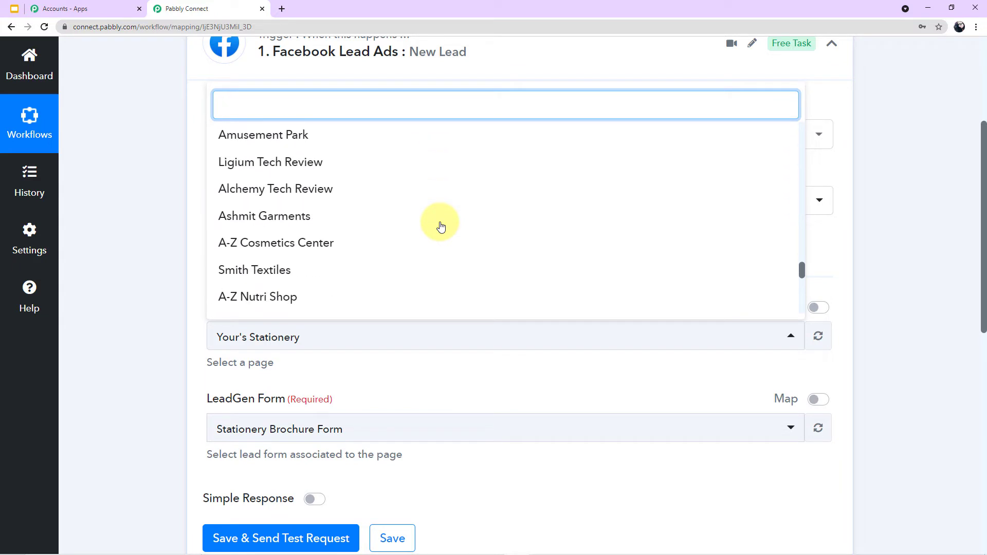
pyautogui.scroll(-1, 440, 226)
pyautogui.click(310, 223)
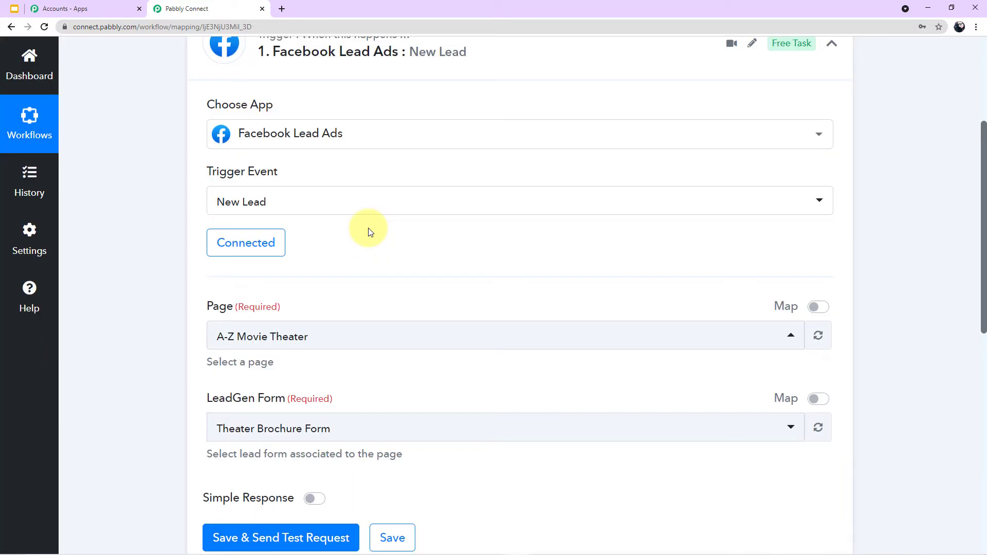
# - Save the Facebook Lead Ads trigger with Theater Brochure Form as the LeadGen Form and dismiss the confirmation
pyautogui.scroll(-2, 426, 302)
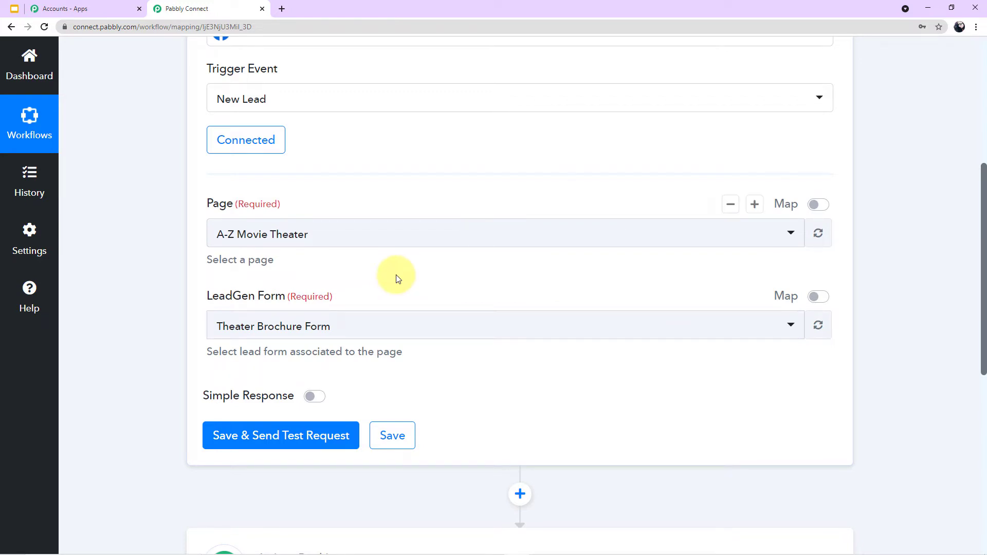
pyautogui.scroll(1, 406, 453)
pyautogui.click(392, 485)
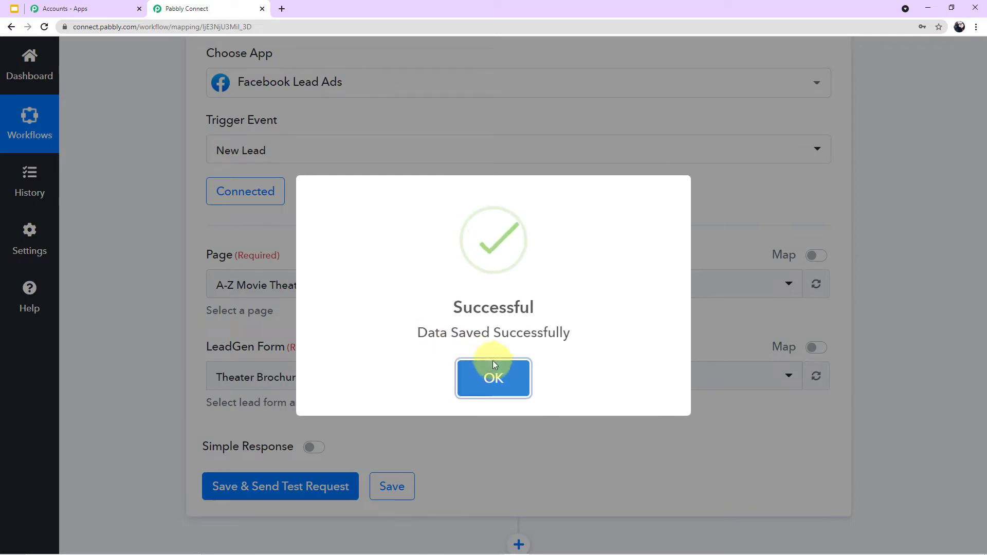
pyautogui.click(493, 366)
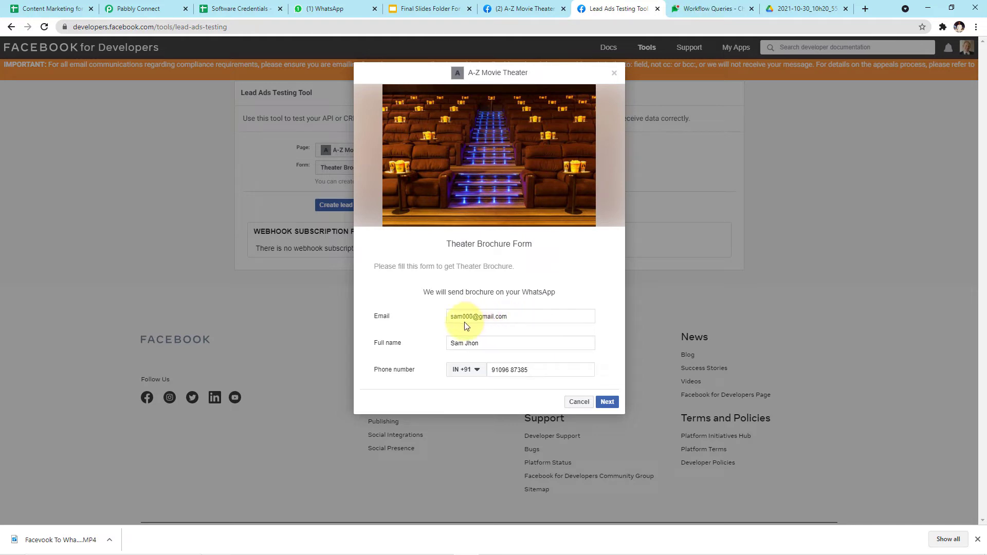
# - Check the test lead's full name and phone number and submit the Theater Brochure Form in Facebook's Lead Ads Testing Tool
pyautogui.tripleClick(491, 345)
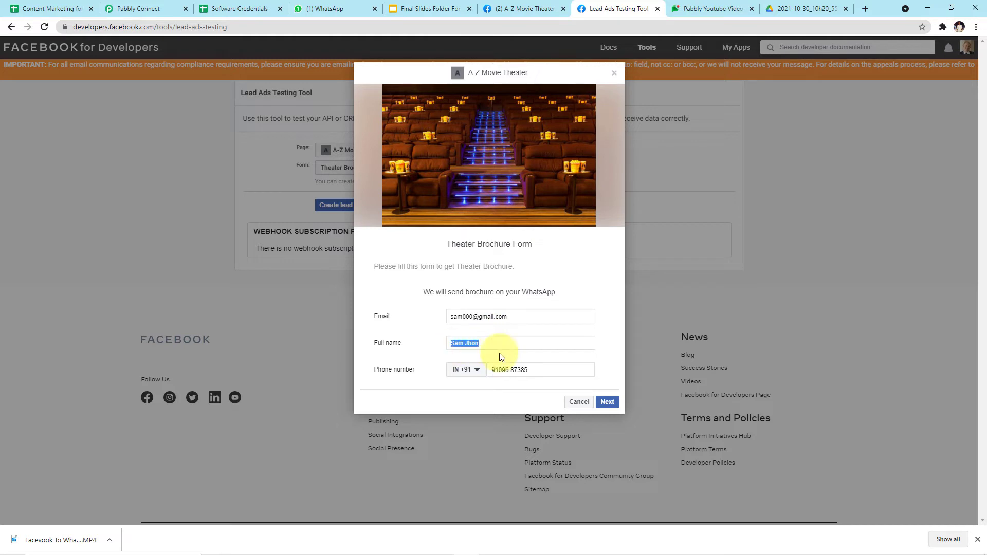
pyautogui.click(540, 371)
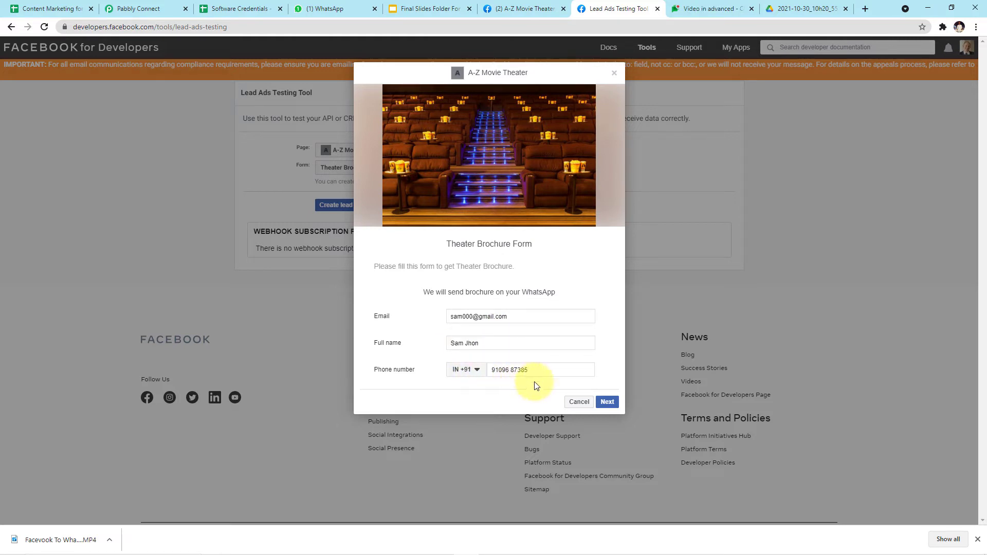
pyautogui.click(607, 402)
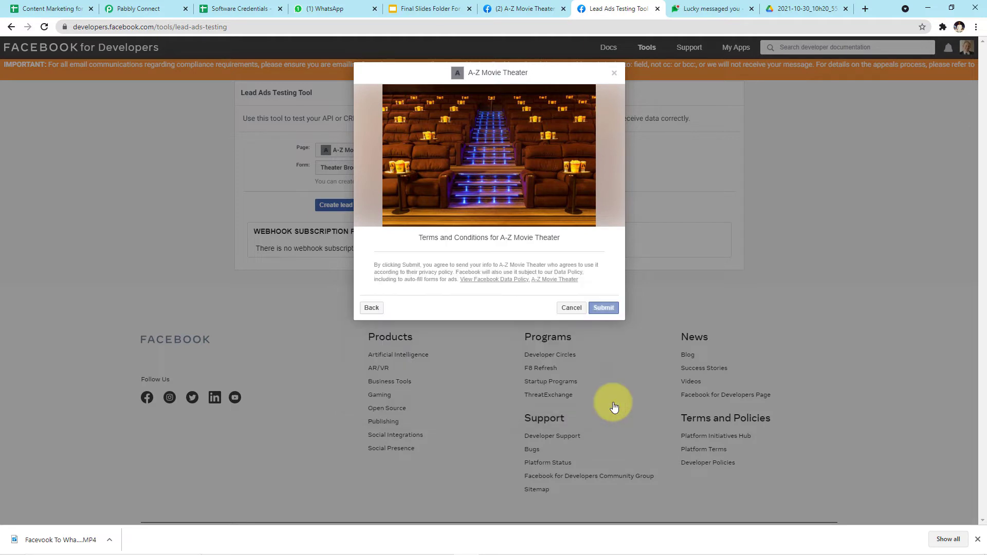
pyautogui.click(600, 309)
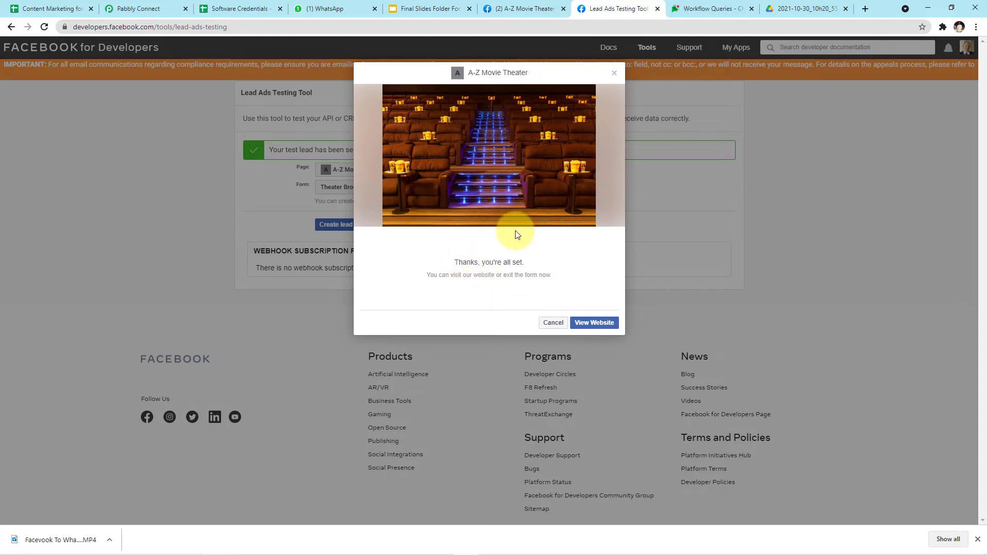
# - Return to Pabbly Connect, then save the Facebook Lead Ads trigger and send its test request
pyautogui.hotkey('alt', 'Tab')
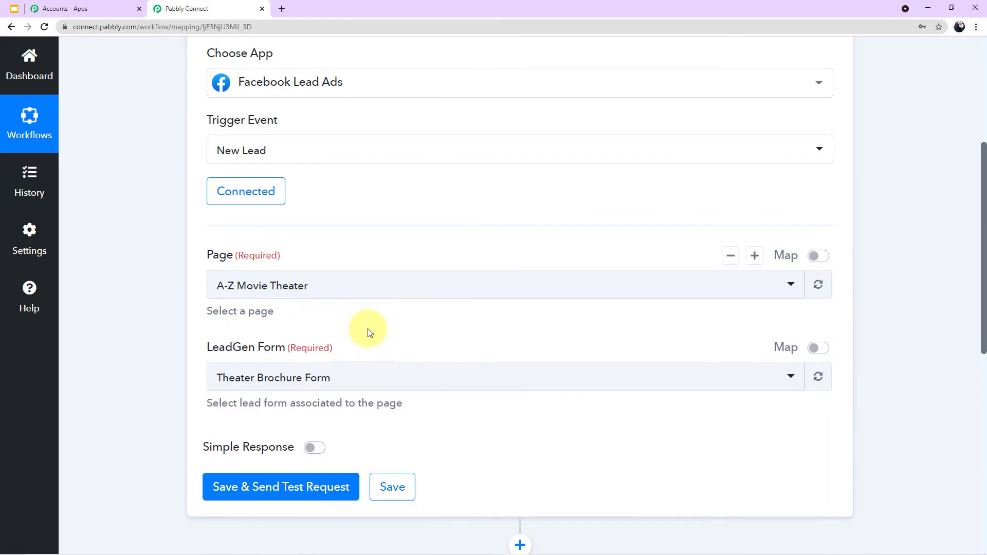
pyautogui.scroll(-1, 368, 331)
pyautogui.click(250, 446)
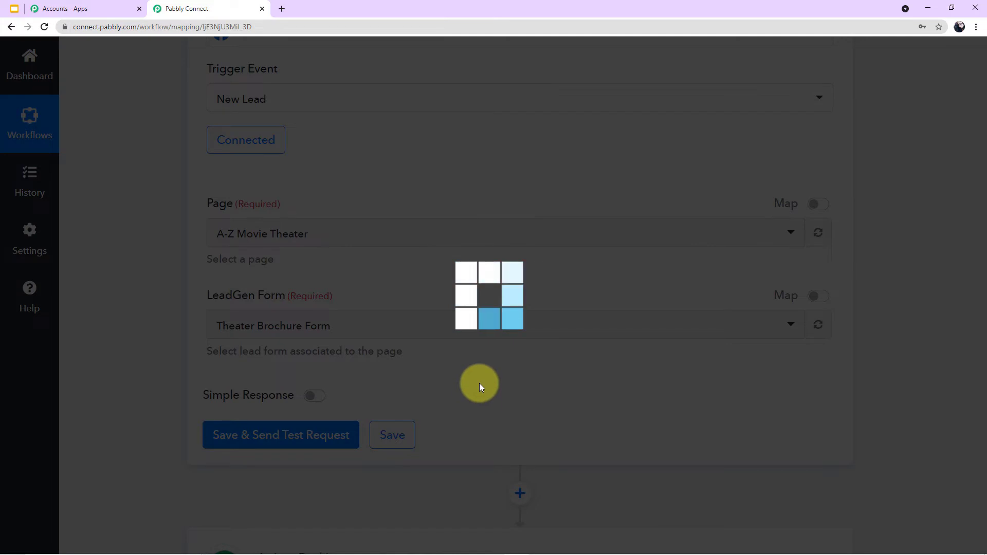
# - Examine the test lead's email, full name and phone number in the trigger's received response
pyautogui.scroll(-7, 481, 387)
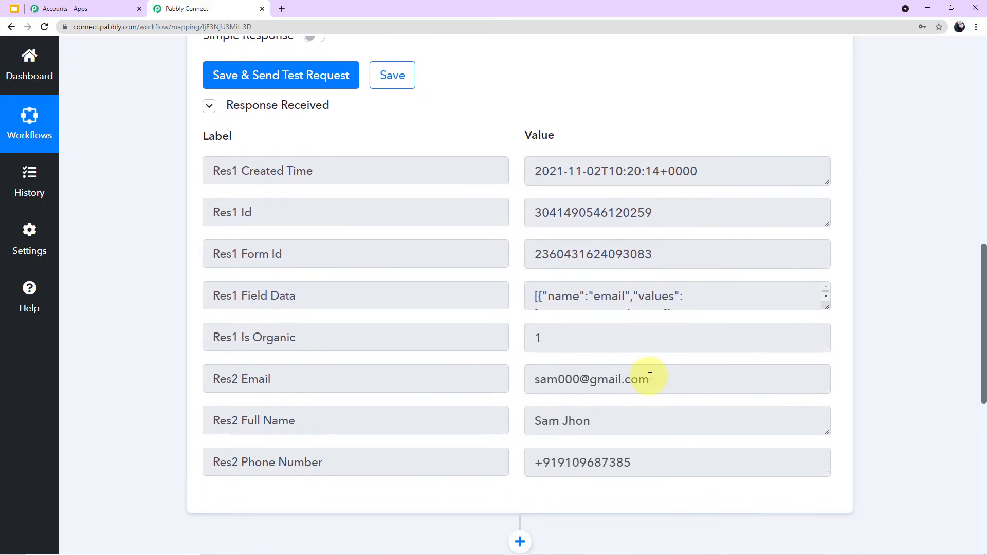
pyautogui.moveTo(667, 390); pyautogui.dragTo(497, 378)
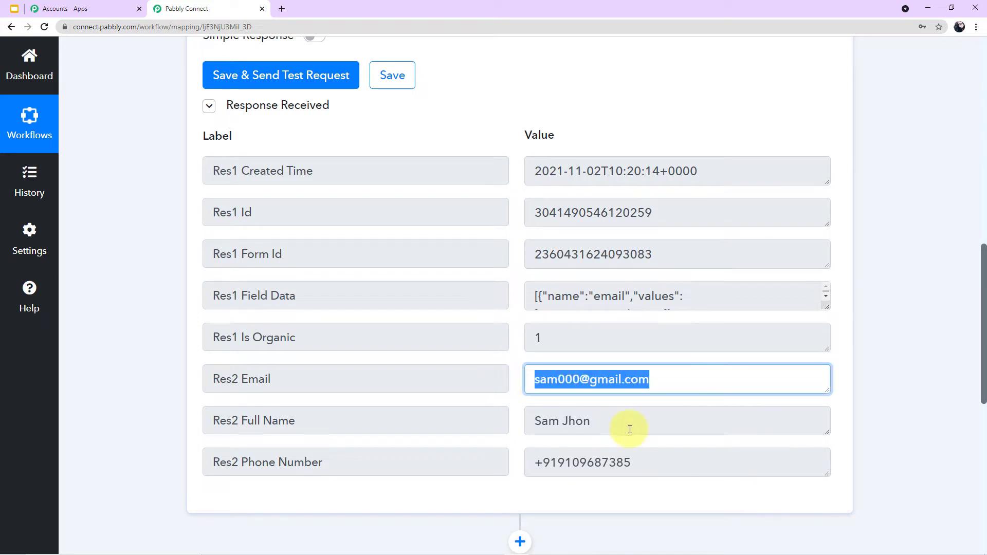
pyautogui.press('Tab')
pyautogui.press('Tab')
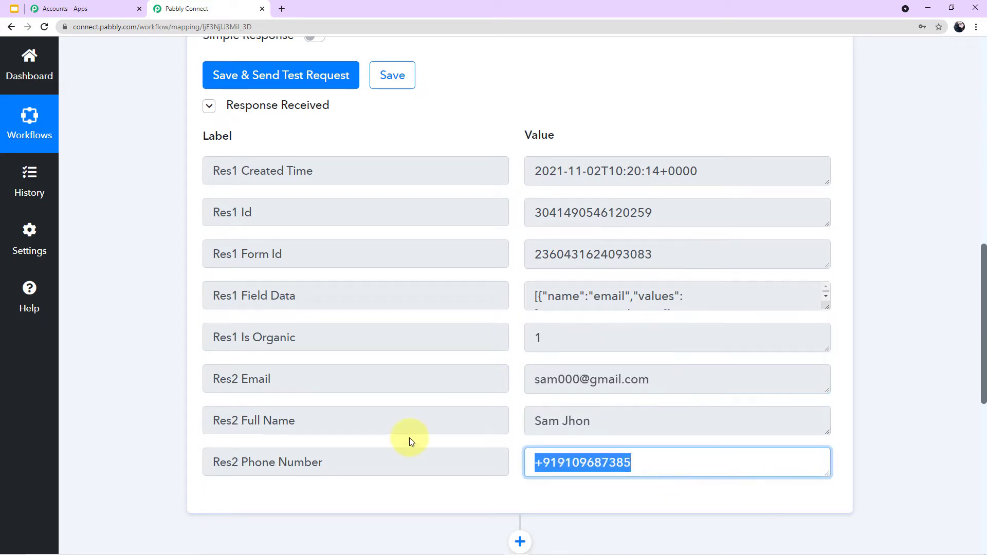
pyautogui.click(660, 374)
pyautogui.click(600, 425)
pyautogui.click(645, 460)
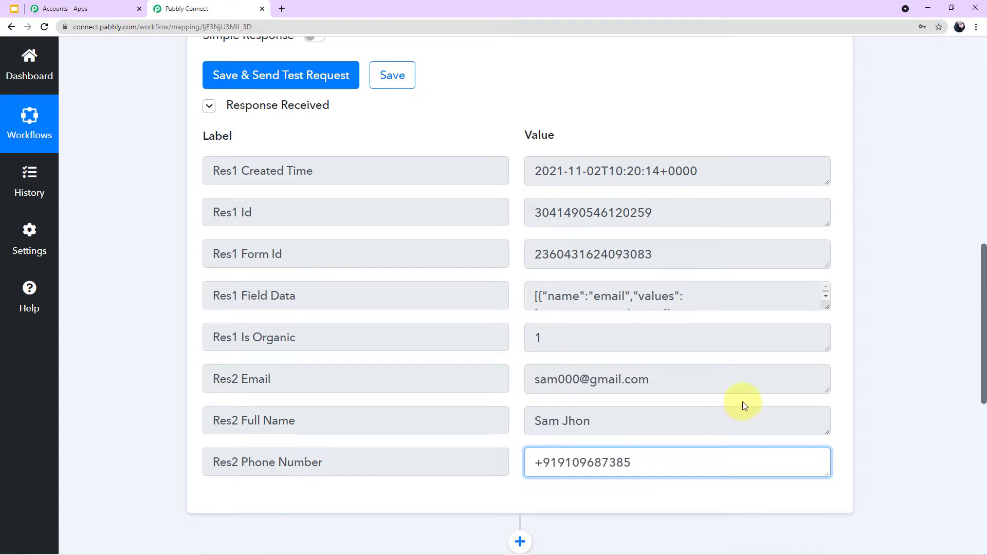
pyautogui.scroll(-5, 884, 365)
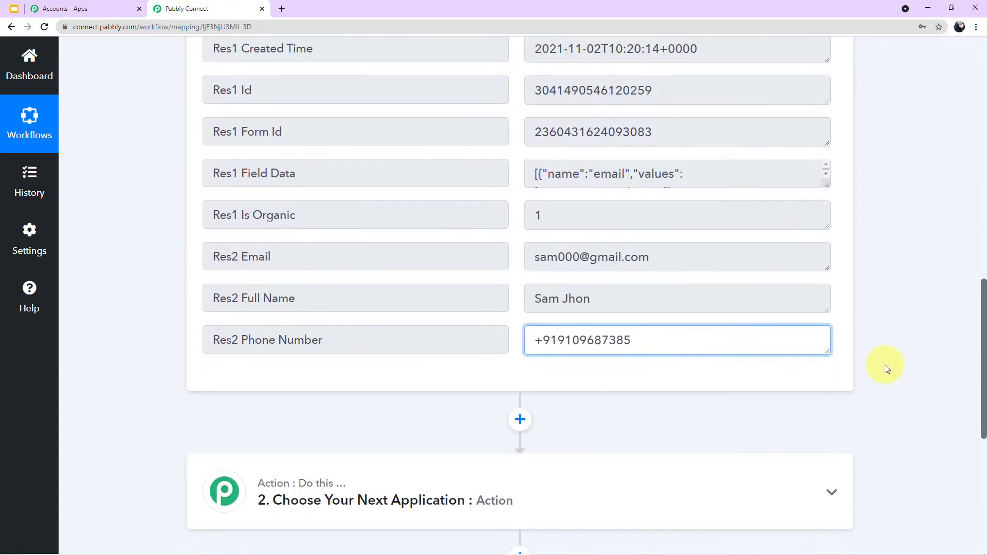
# - Search for 360 in the workflow's action step and choose WhatsApp by 360Dialog as its app
pyautogui.scroll(-1, 884, 365)
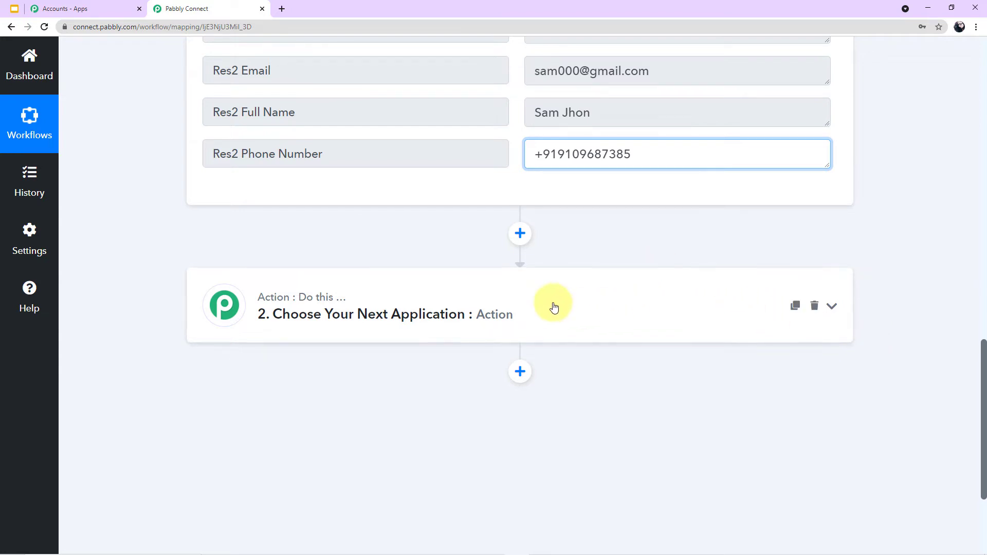
pyautogui.click(520, 293)
pyautogui.click(383, 301)
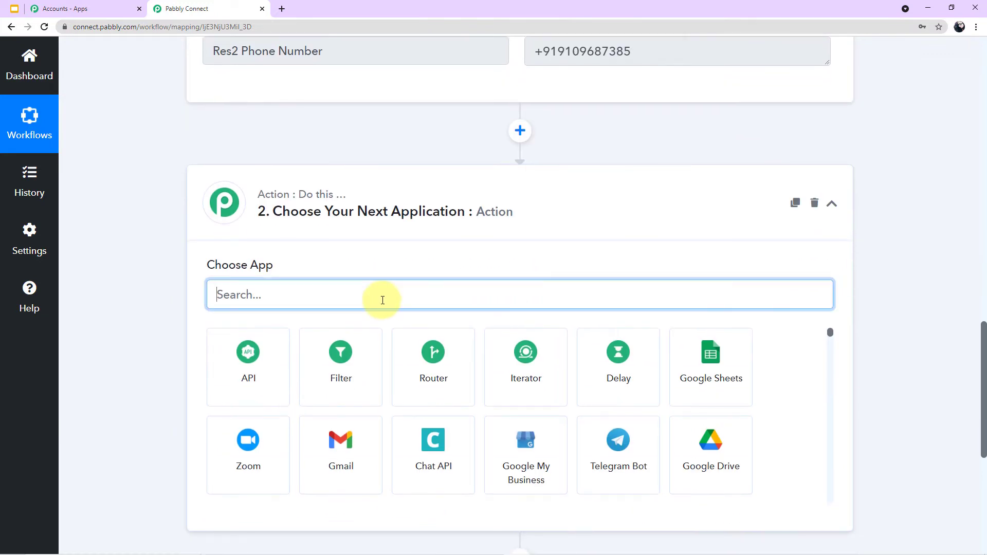
pyautogui.write('360')
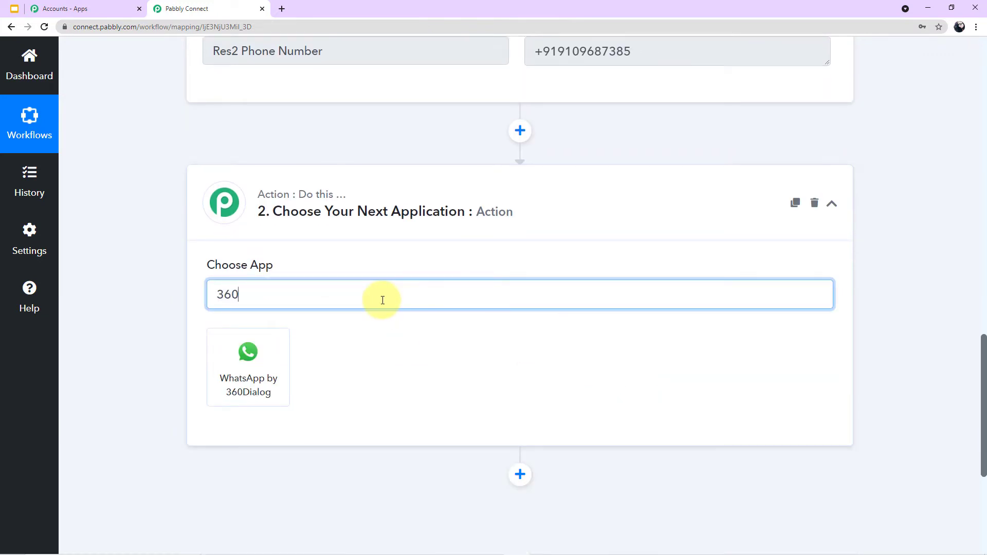
pyautogui.click(259, 396)
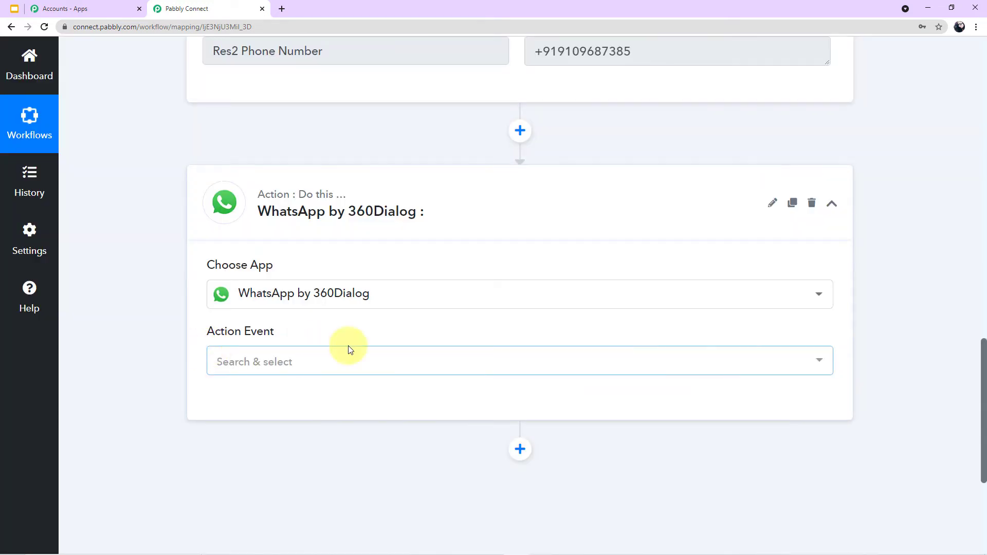
# - Set the WhatsApp by 360Dialog action event to Send Template Message
pyautogui.click(820, 362)
pyautogui.scroll(-1, 458, 241)
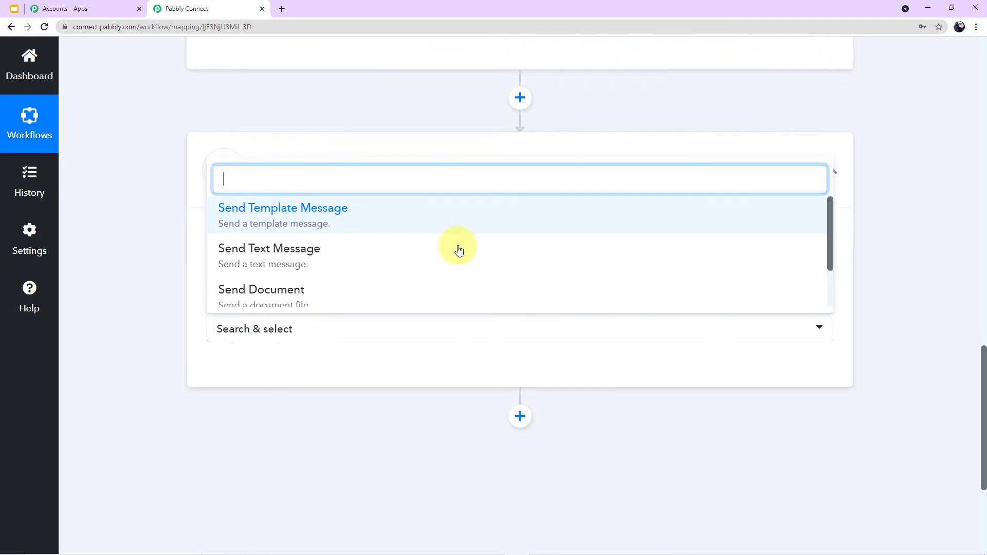
pyautogui.scroll(1, 458, 252)
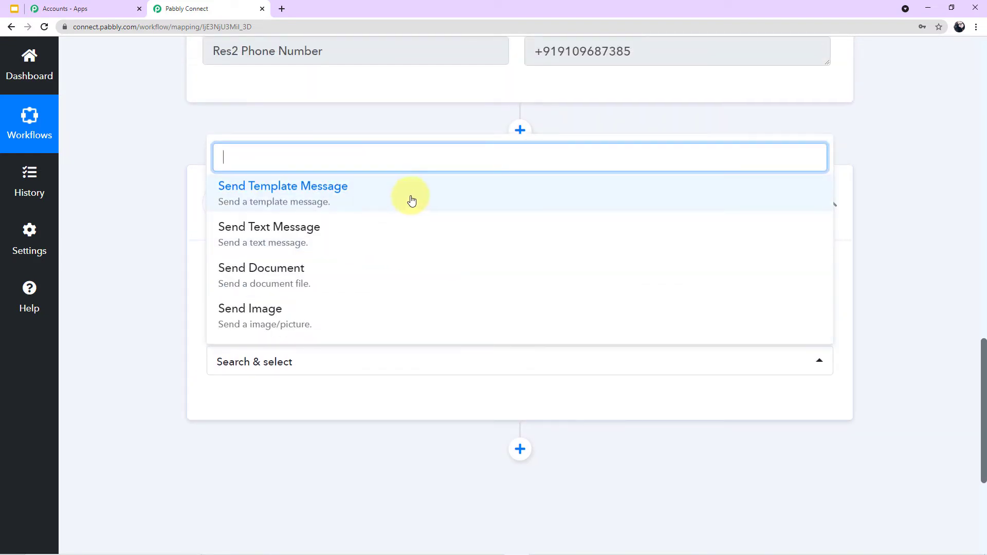
pyautogui.click(326, 200)
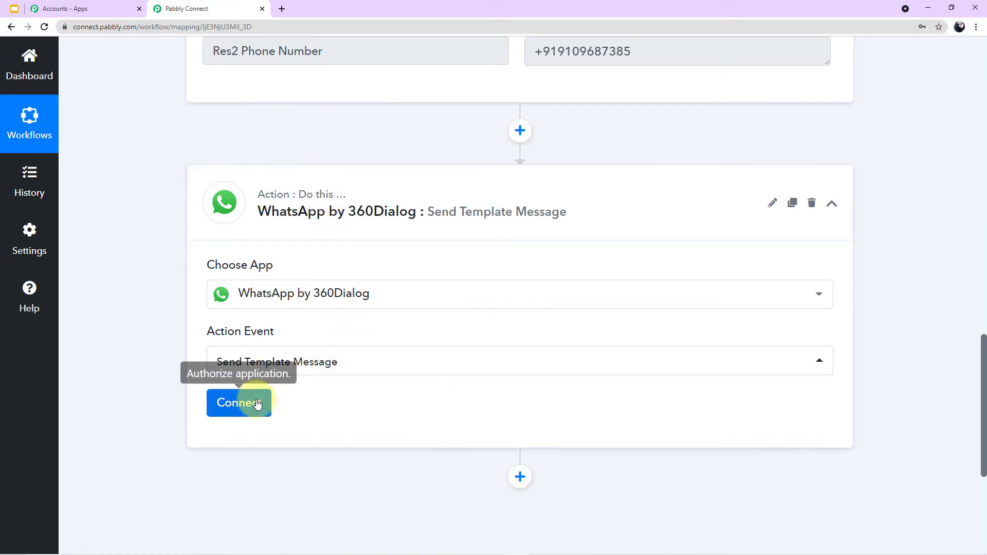
# - Start connecting the WhatsApp by 360Dialog action with the Add New Connection option
pyautogui.click(254, 405)
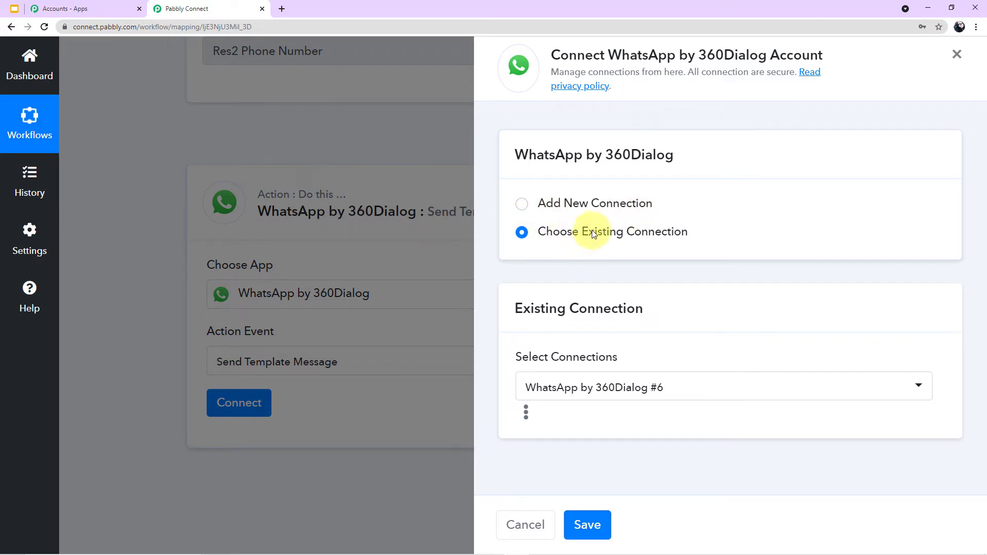
pyautogui.click(520, 203)
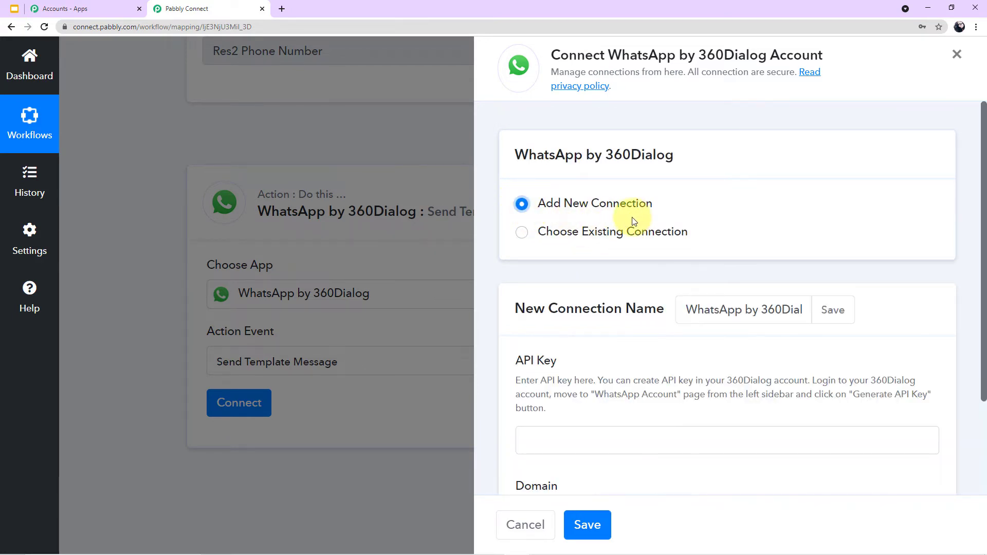
pyautogui.scroll(-1, 635, 220)
pyautogui.scroll(-2, 635, 220)
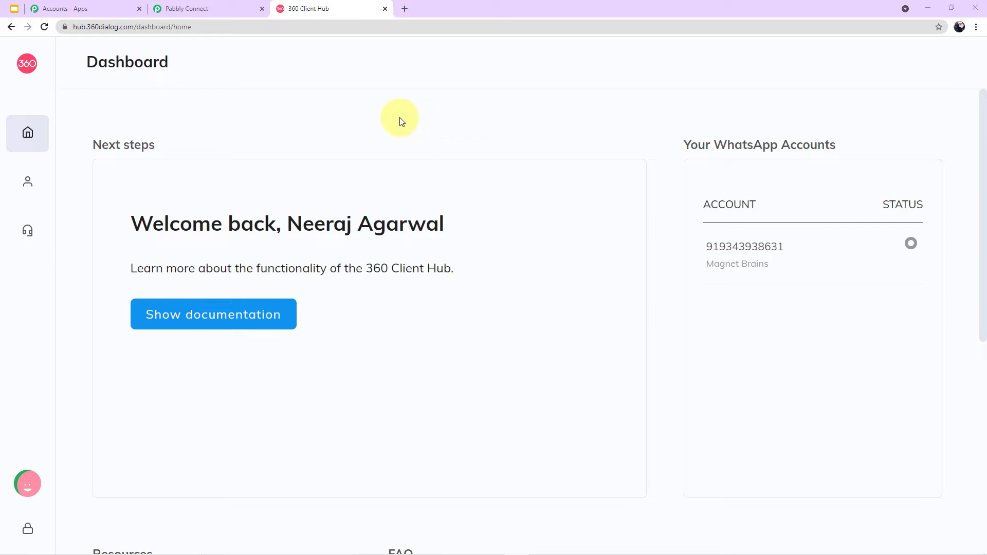
# - Open the WhatsApp Accounts page in the 360 Client Hub and compare it with the API Key and Domain fields required in Pabbly Connect
pyautogui.moveTo(8, 117)
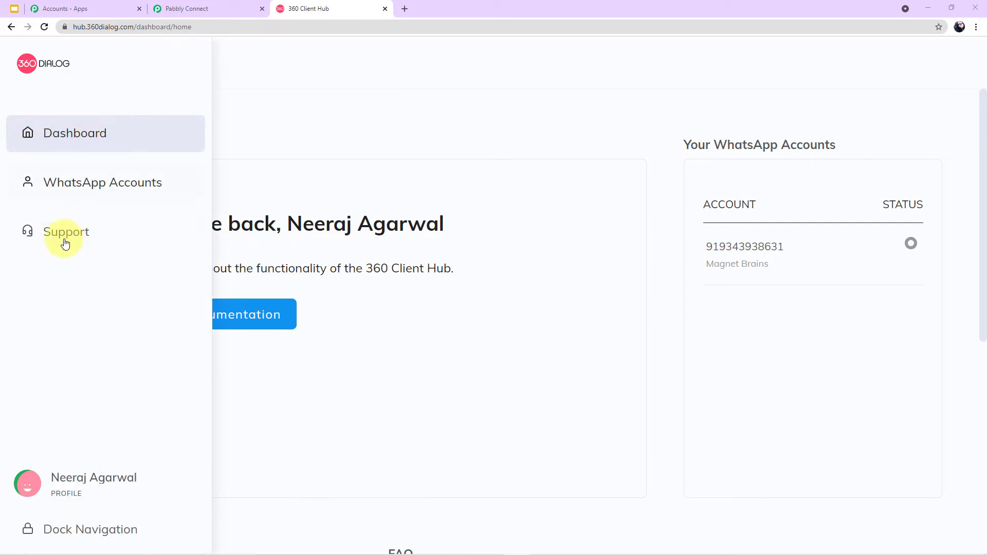
pyautogui.click(71, 185)
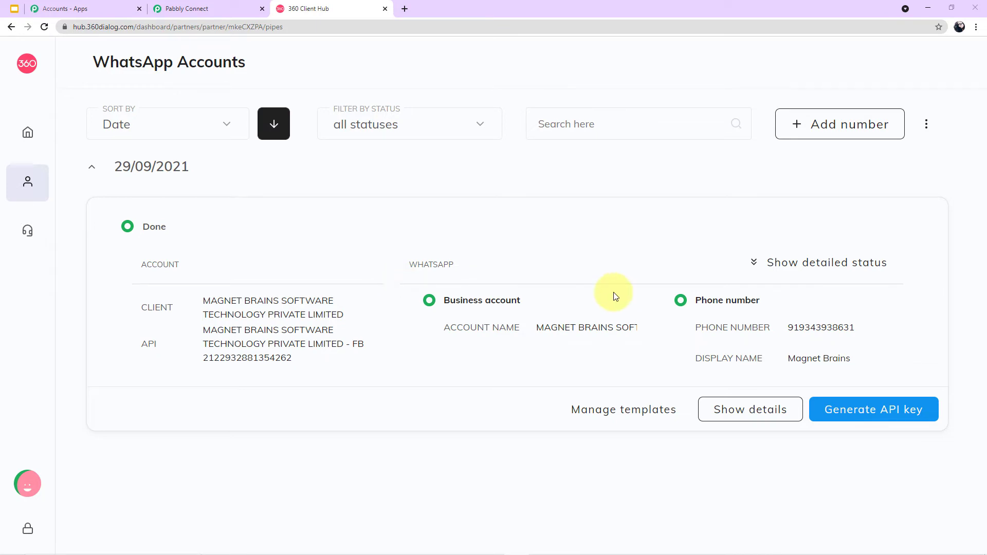
pyautogui.click(195, 8)
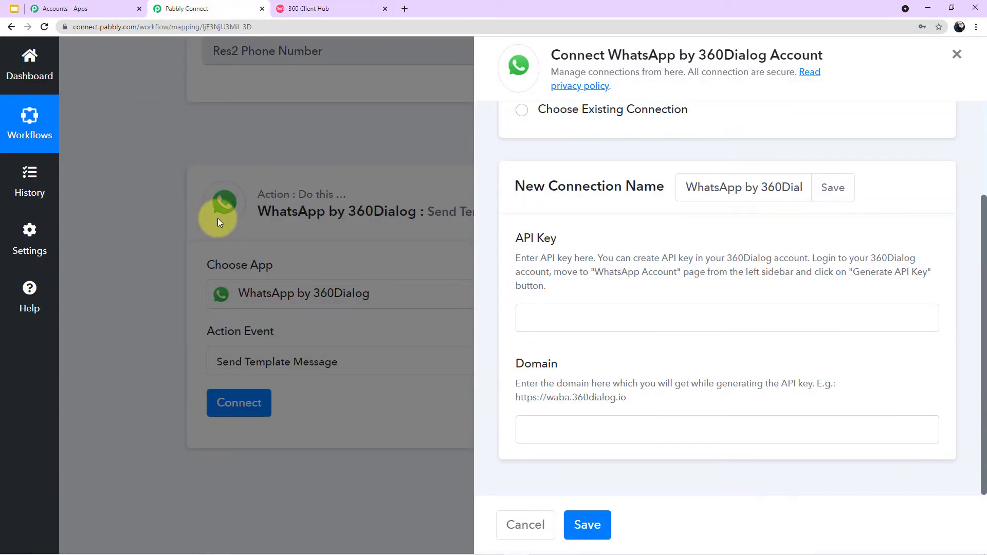
pyautogui.click(565, 324)
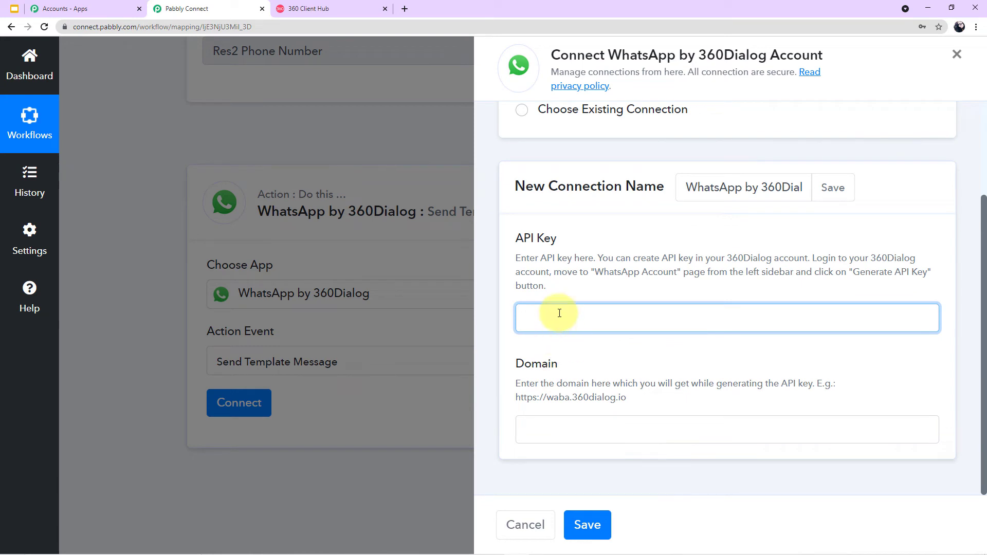
pyautogui.click(563, 432)
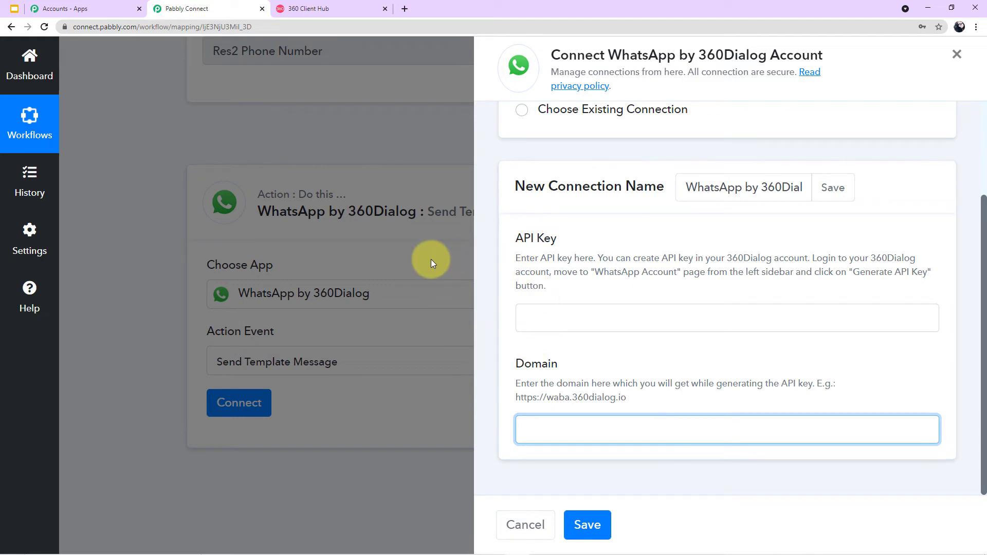
pyautogui.click(335, 11)
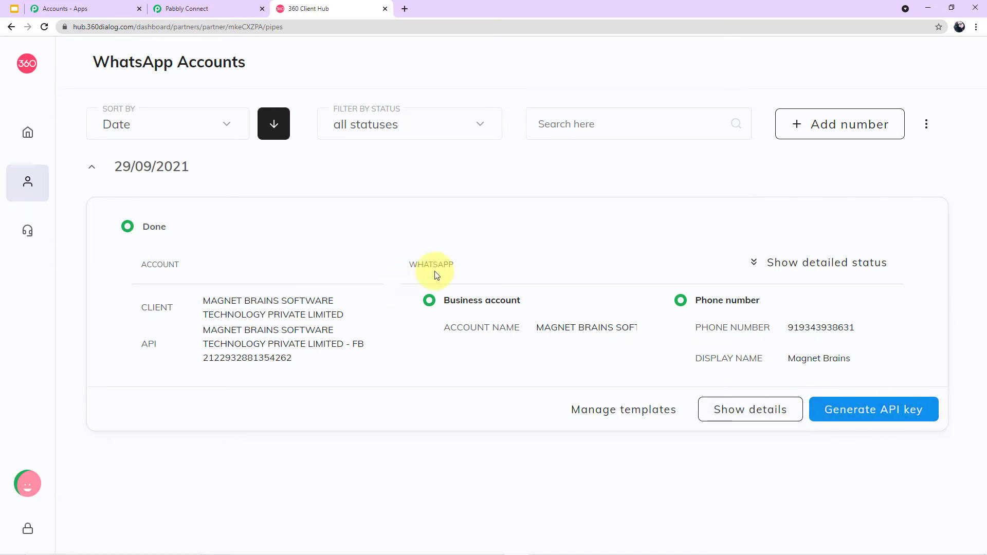
# - Return to Pabbly Connect and review the Template, Namespace and Language Code fields of the Send Template Message action
pyautogui.click(227, 8)
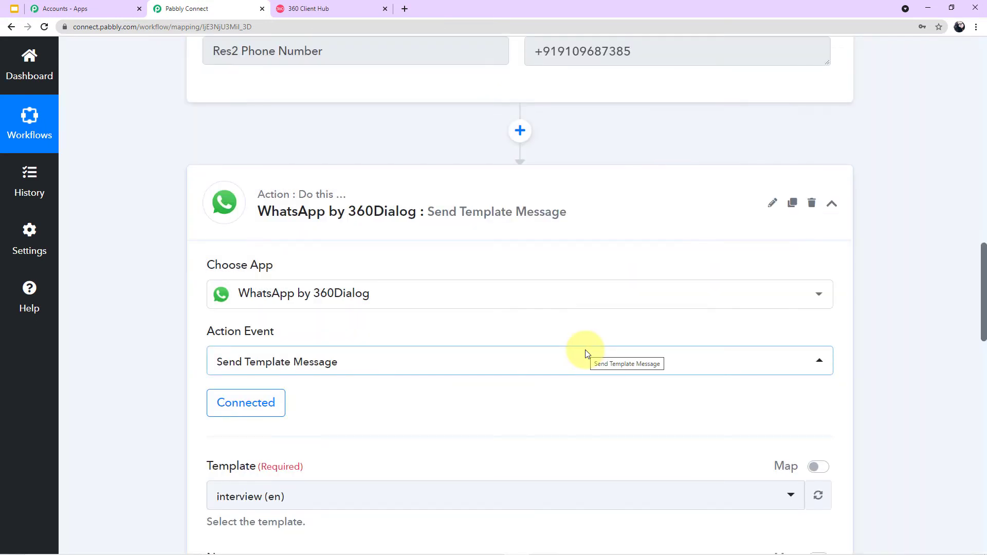
pyautogui.scroll(-1, 587, 354)
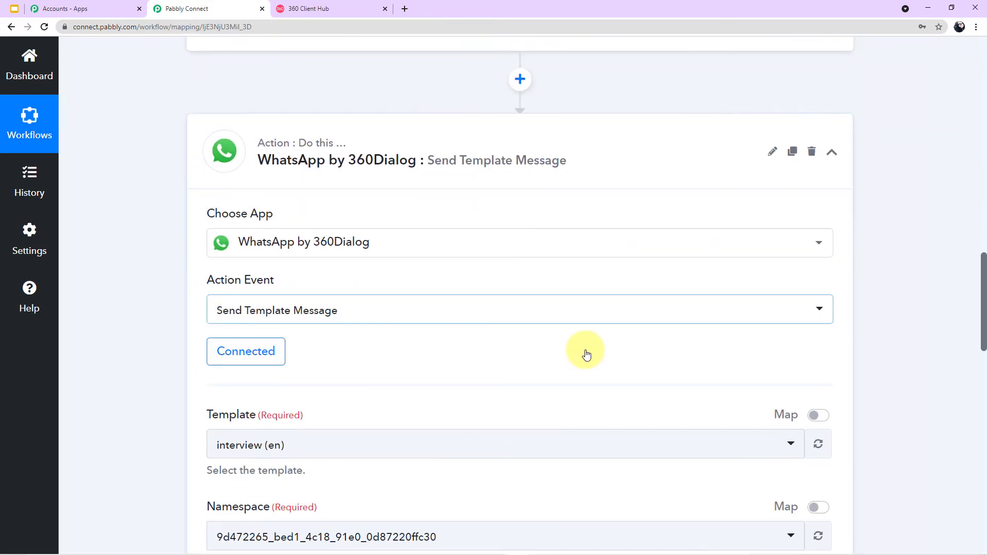
pyautogui.scroll(-3, 587, 354)
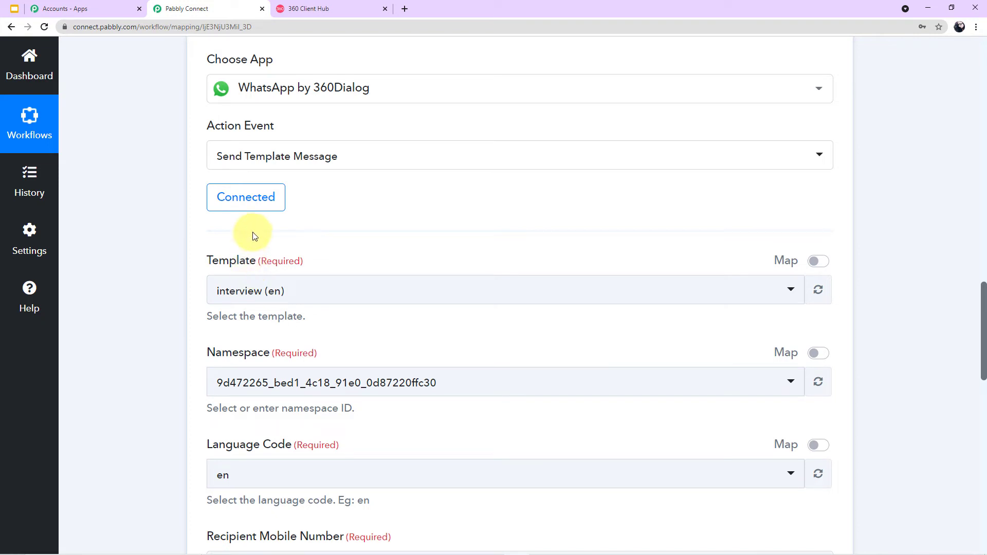
# - Switch to the 360 Client Hub, find the send_brochure_final template in the WhatsApp account's templates and open its preview
pyautogui.click(317, 8)
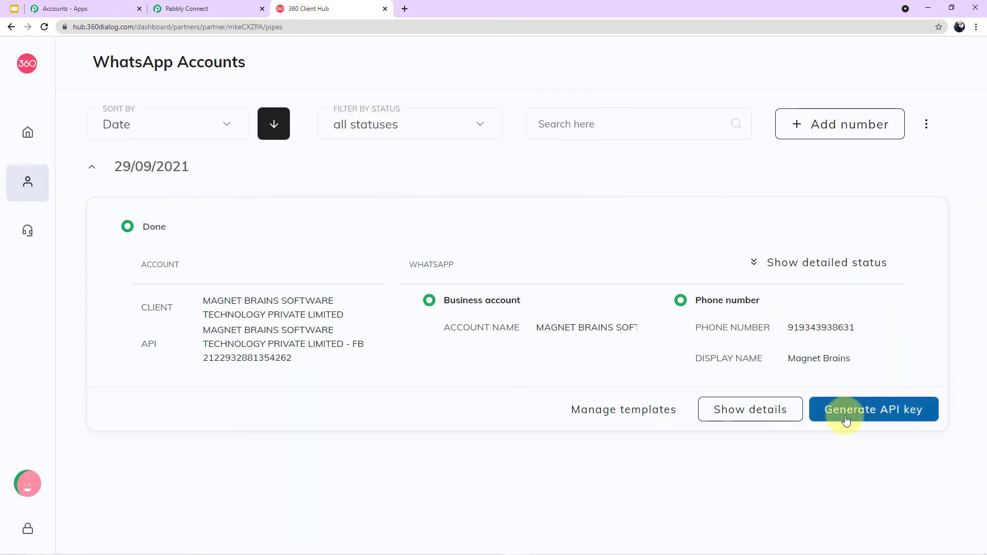
pyautogui.click(751, 411)
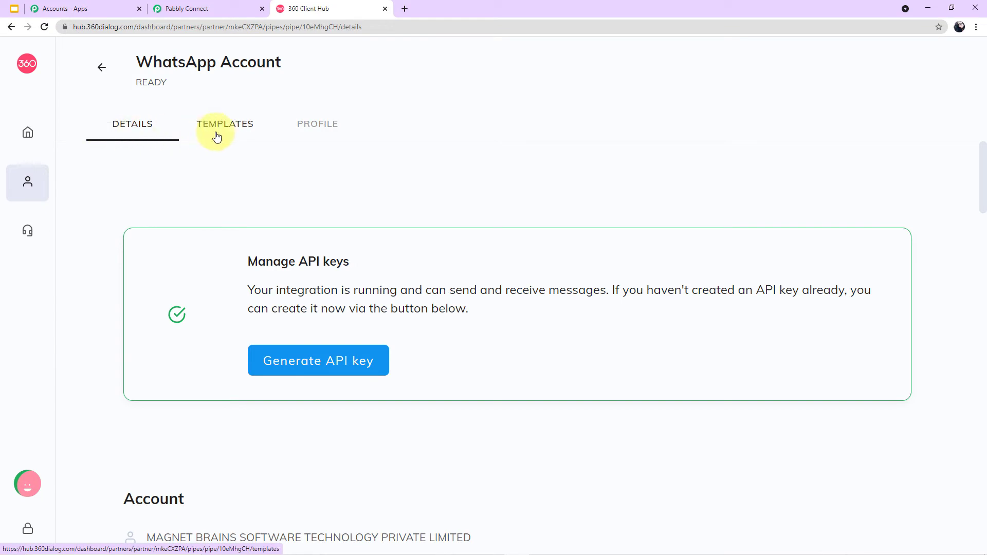
pyautogui.click(236, 132)
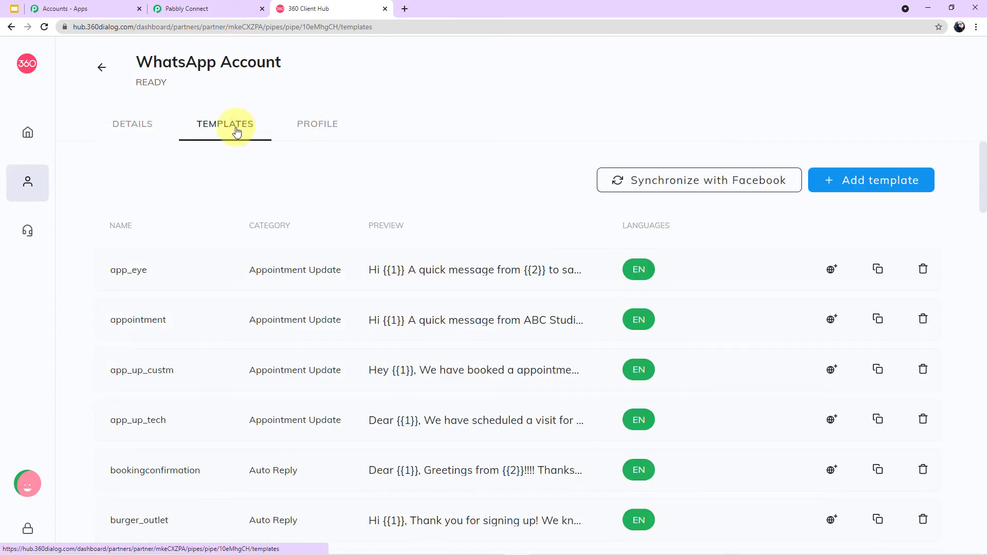
pyautogui.scroll(-1, 322, 296)
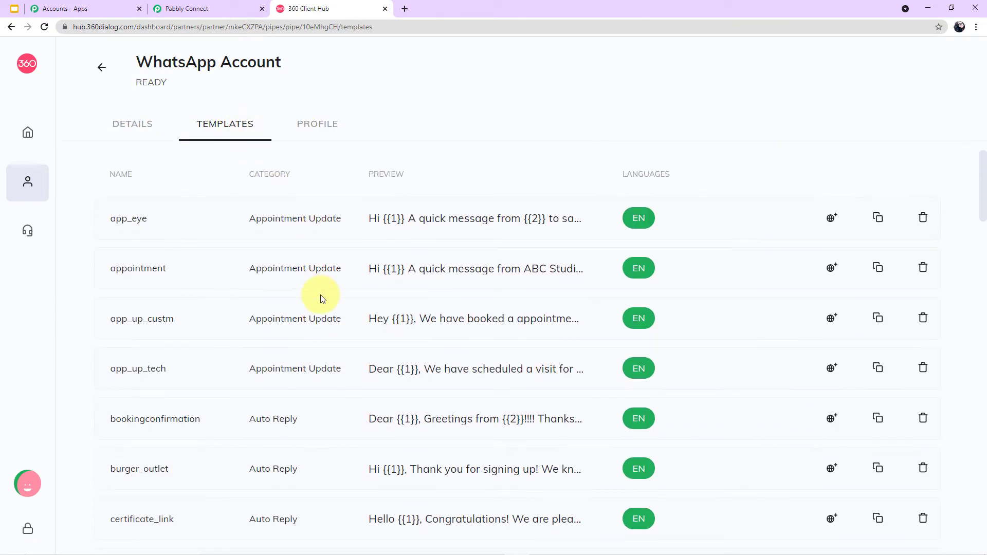
pyautogui.scroll(-8, 321, 297)
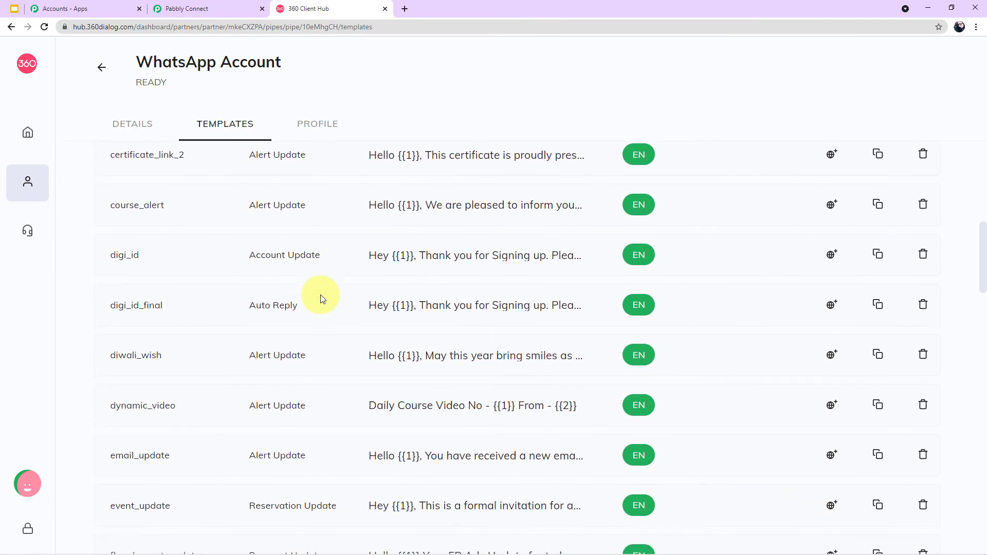
pyautogui.scroll(-4, 321, 295)
pyautogui.scroll(-8, 320, 297)
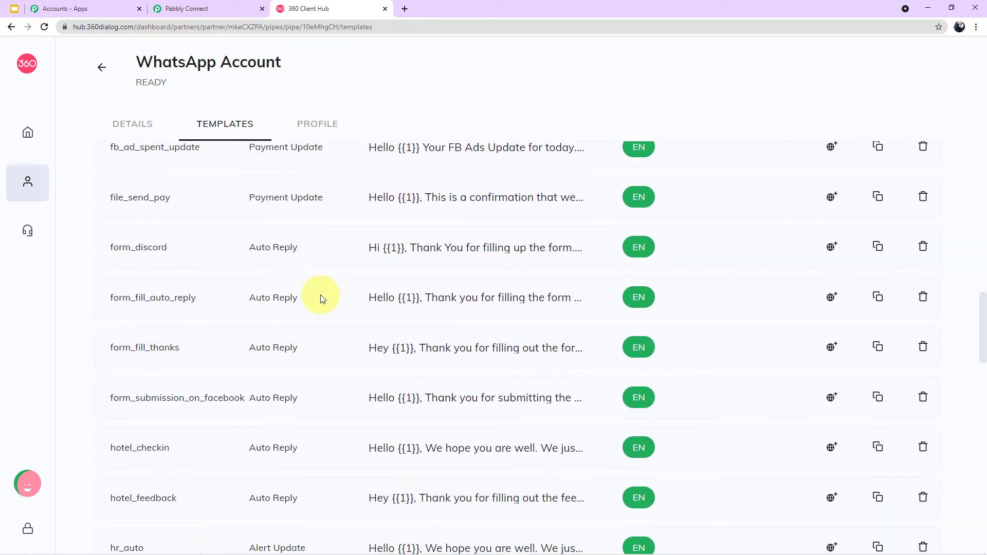
pyautogui.scroll(-10, 320, 298)
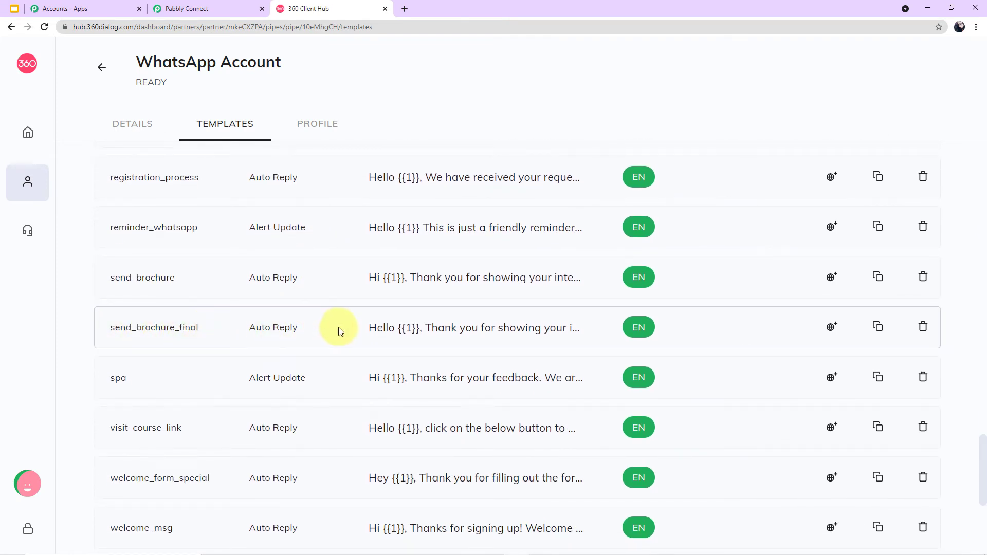
pyautogui.click(408, 330)
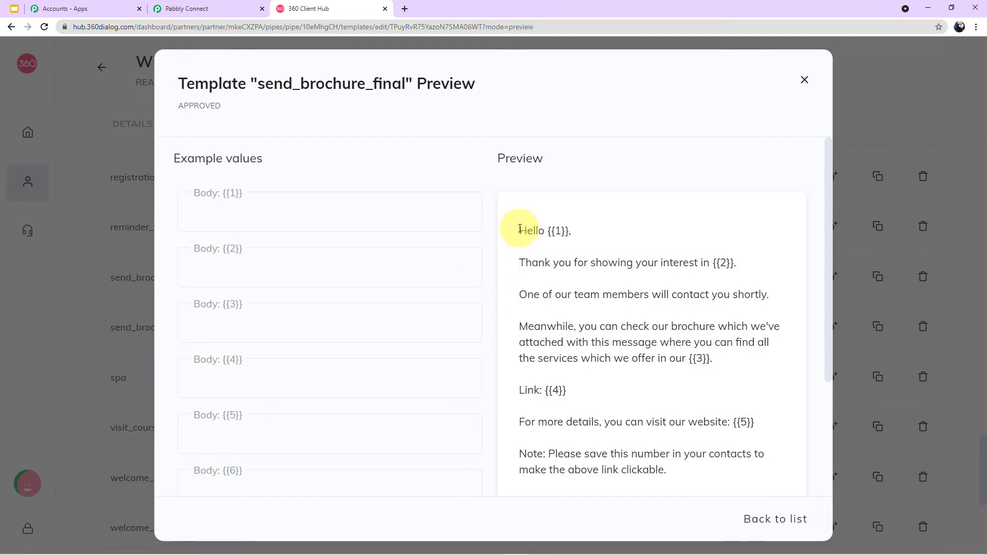
# - Read the send_brochure_final message and examine its placeholders {{1}} to {{6}}
pyautogui.moveTo(521, 234); pyautogui.dragTo(701, 432)
pyautogui.click(639, 337)
pyautogui.scroll(4, 639, 338)
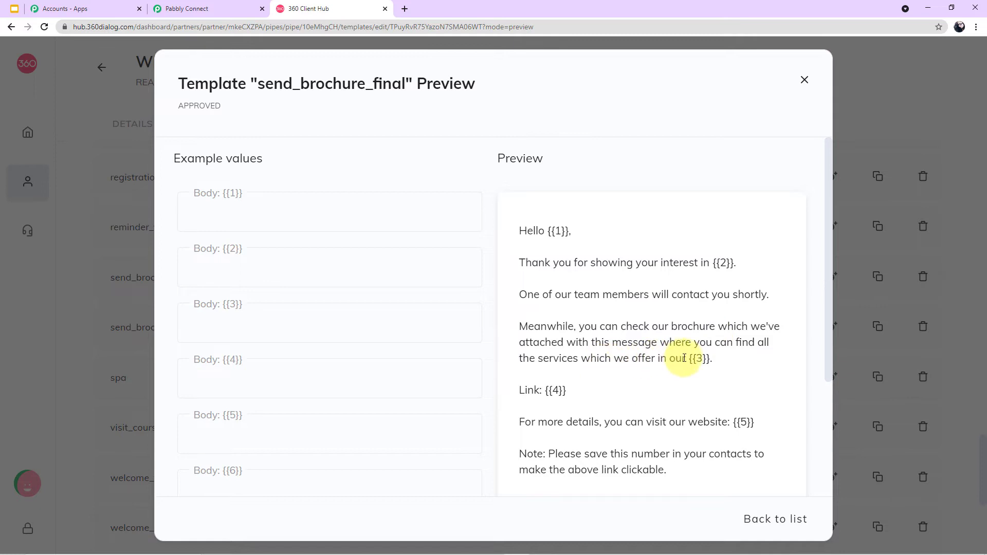
pyautogui.scroll(-1, 612, 372)
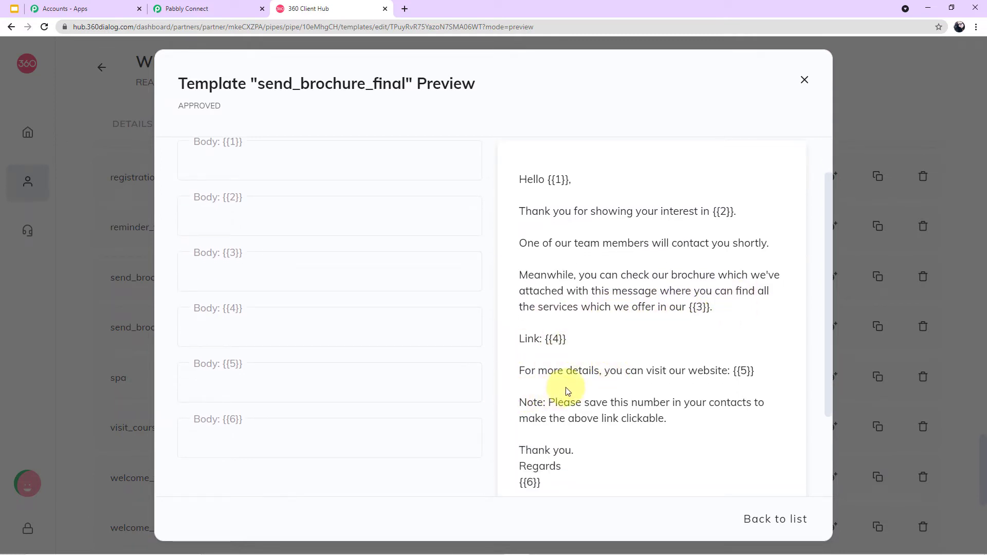
pyautogui.scroll(-1, 704, 383)
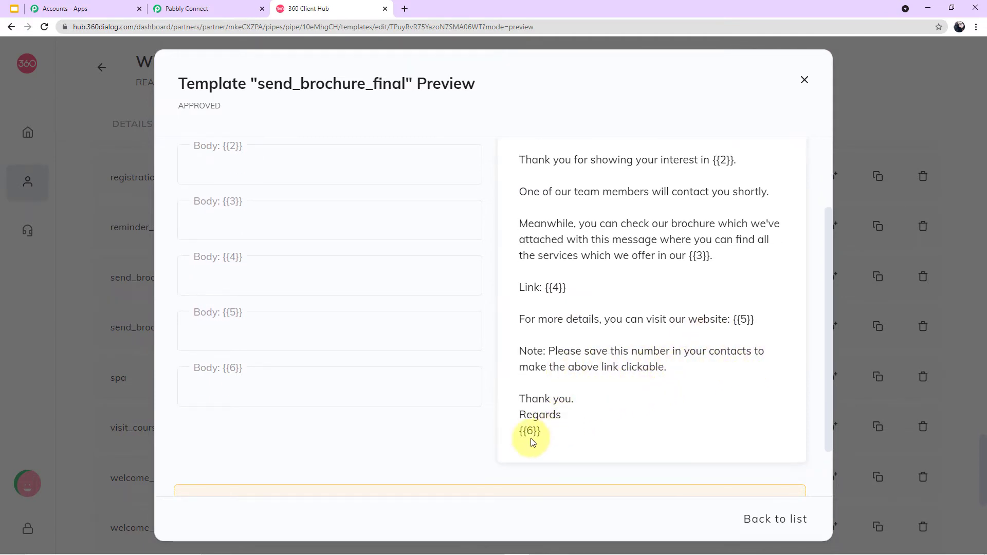
pyautogui.scroll(1, 581, 441)
pyautogui.scroll(1, 586, 401)
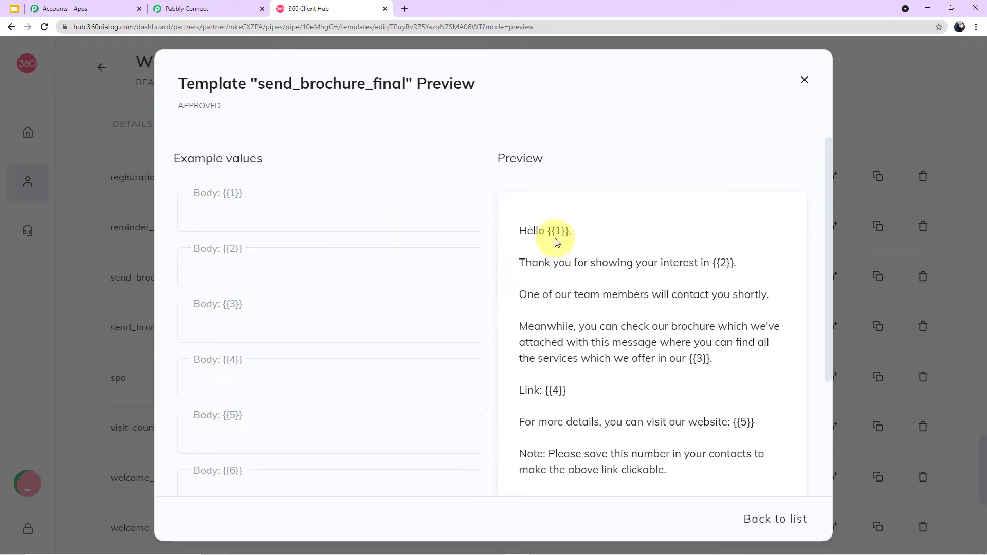
# - Try the lead's full name as the Body {{1}} example value in the template preview, and clear the field
pyautogui.click(282, 211)
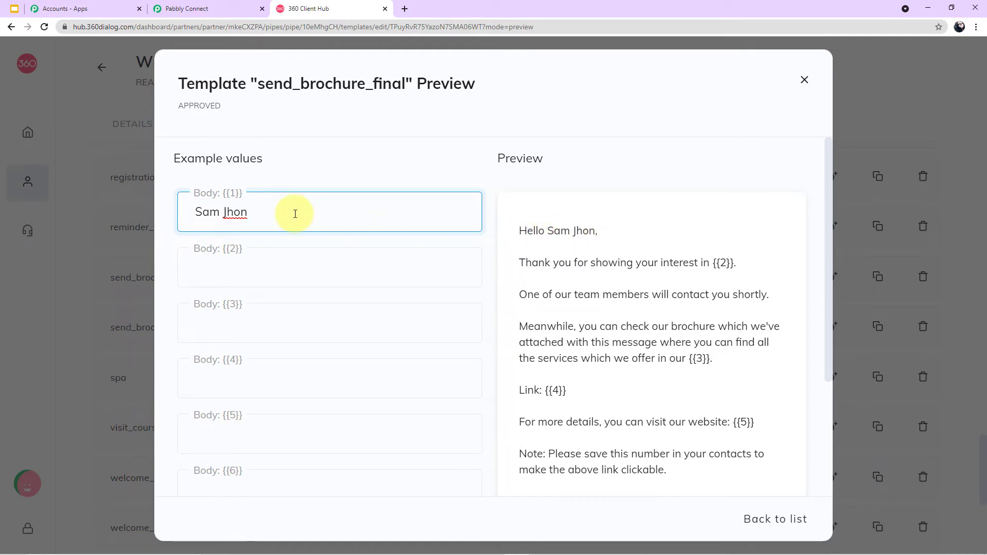
pyautogui.moveTo(295, 214); pyautogui.dragTo(104, 208)
pyautogui.press('BackSpace')
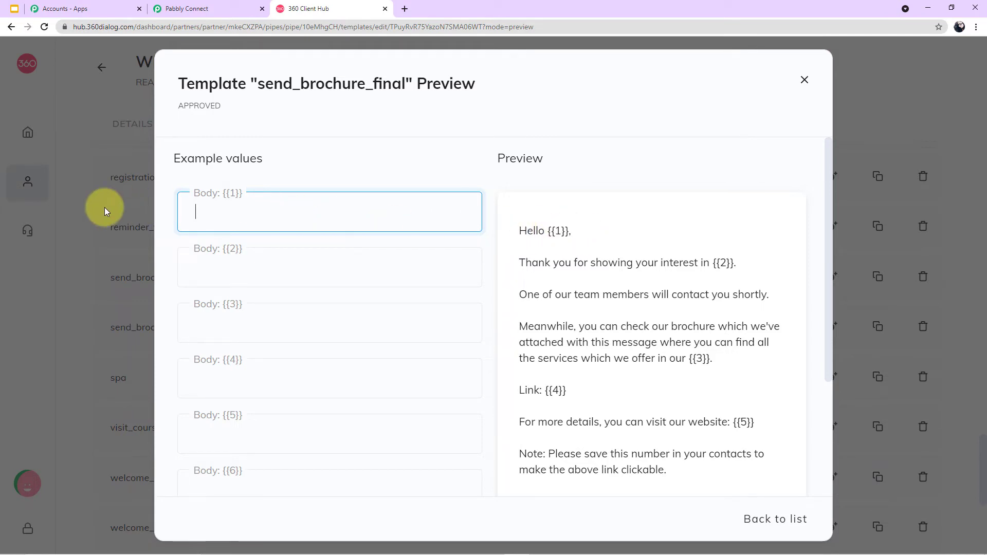
# - Go through the remaining example value fields from Body {{2}} to Body {{6}} in the template preview
pyautogui.click(339, 264)
pyautogui.click(313, 326)
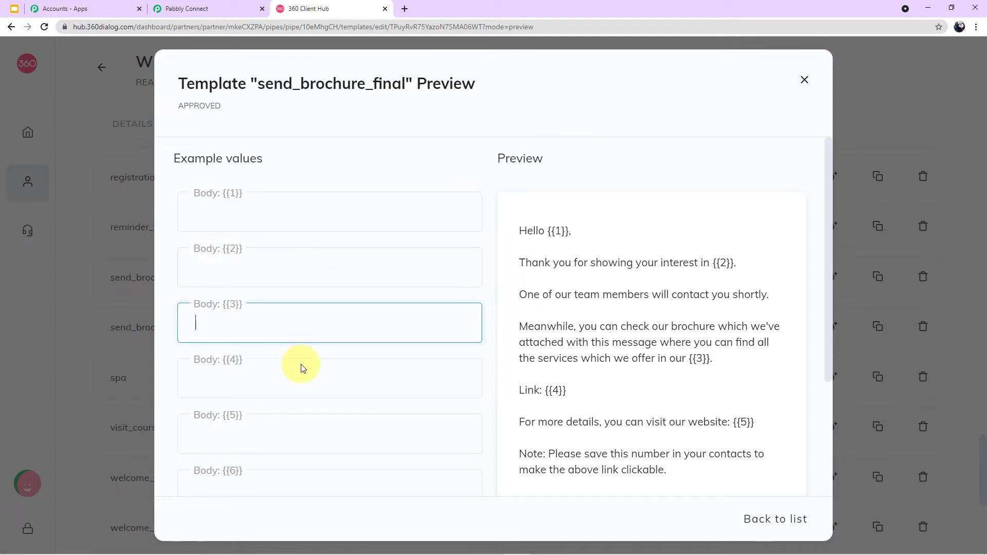
pyautogui.click(303, 367)
pyautogui.click(267, 434)
pyautogui.scroll(-2, 394, 314)
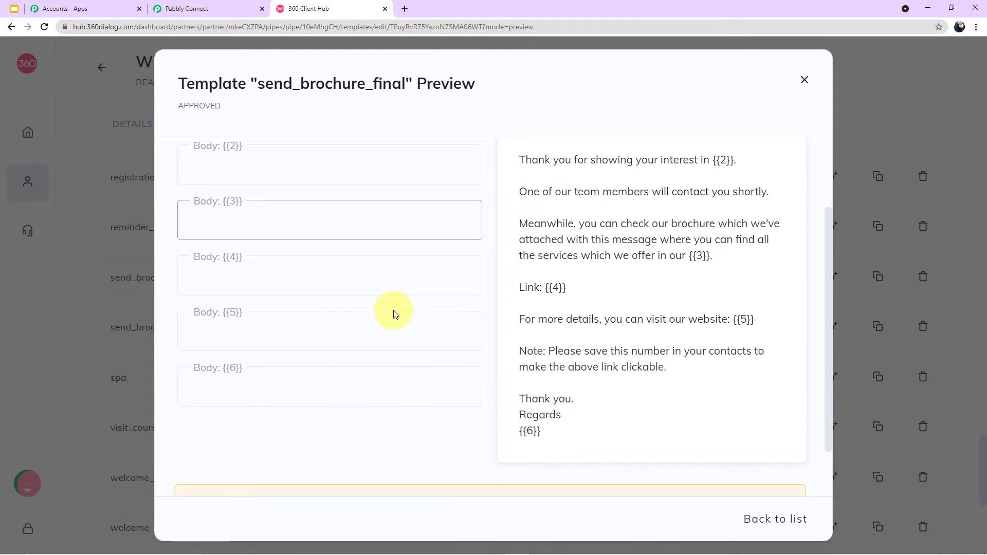
# - Close the send_brochure_final preview and return to the start of the WhatsApp account's templates list
pyautogui.scroll(2, 395, 313)
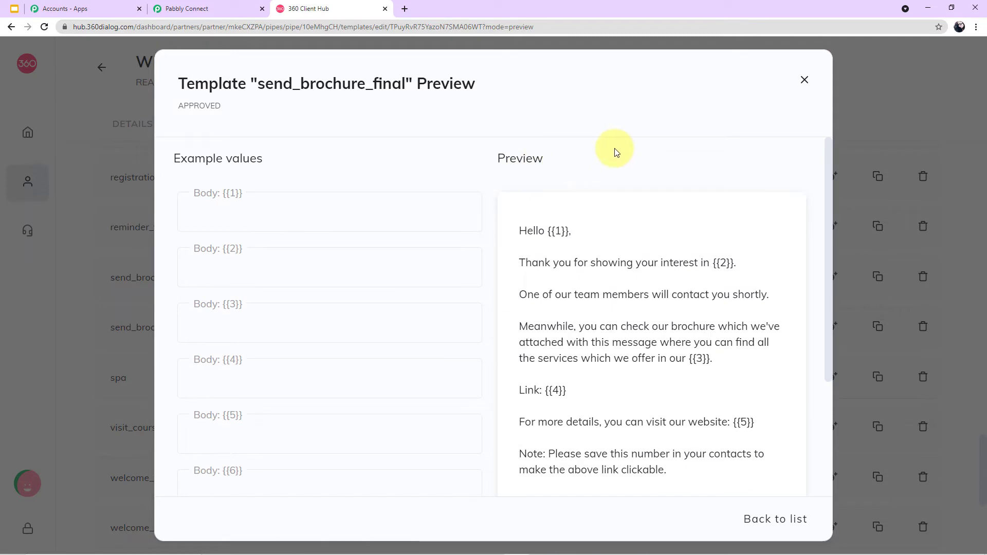
pyautogui.click(805, 81)
pyautogui.scroll(2, 779, 283)
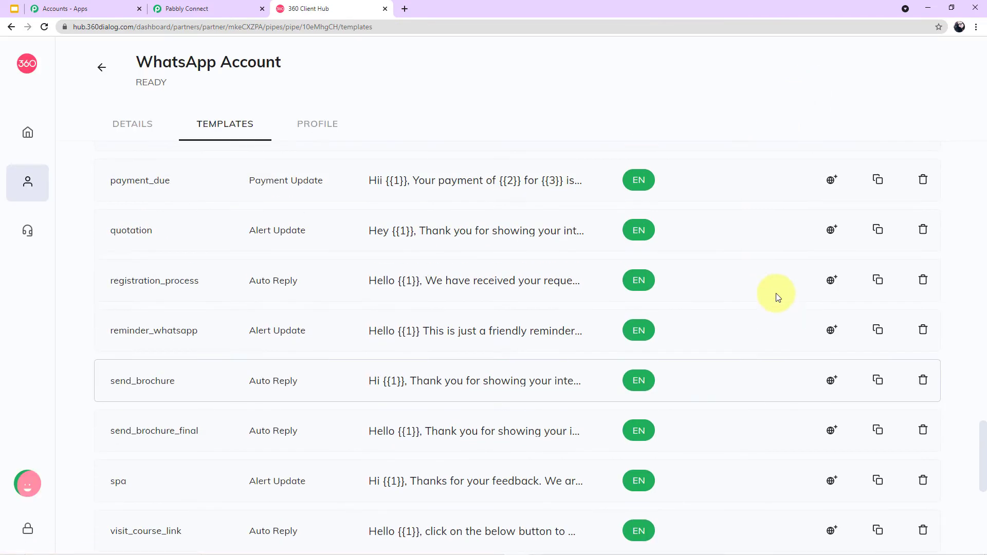
pyautogui.scroll(20, 778, 297)
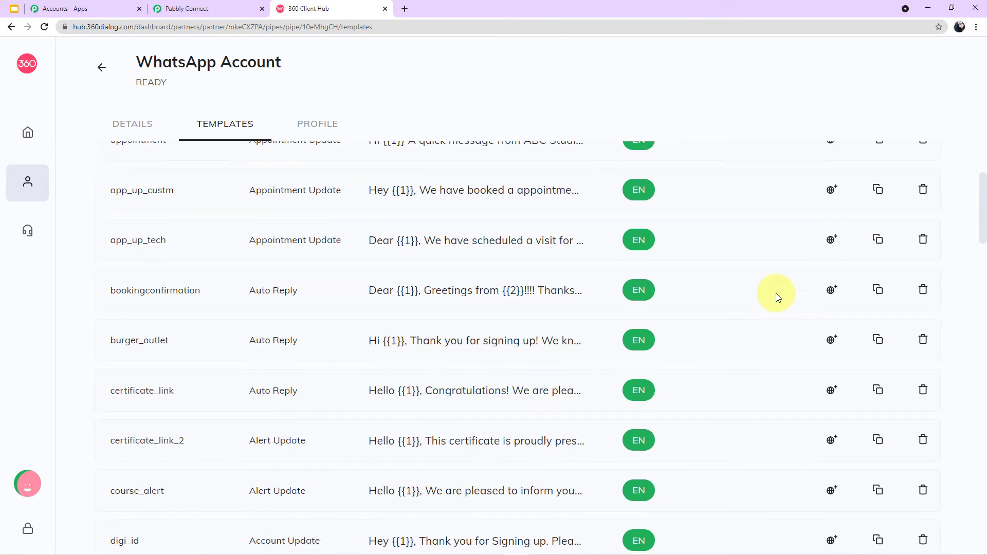
pyautogui.scroll(4, 777, 295)
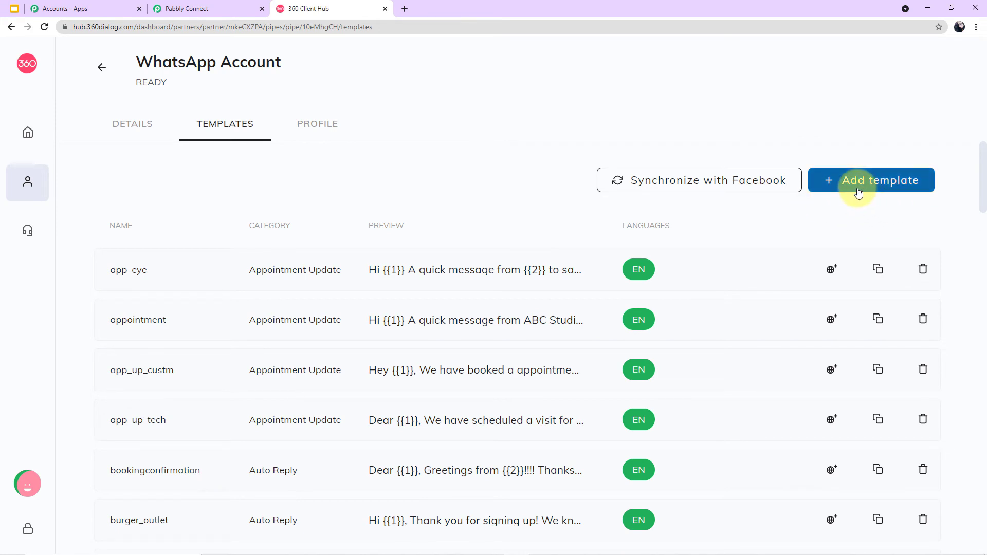
# - Open a new template form, look through its name, language, template type and body fields, and close it without creating a template
pyautogui.click(874, 187)
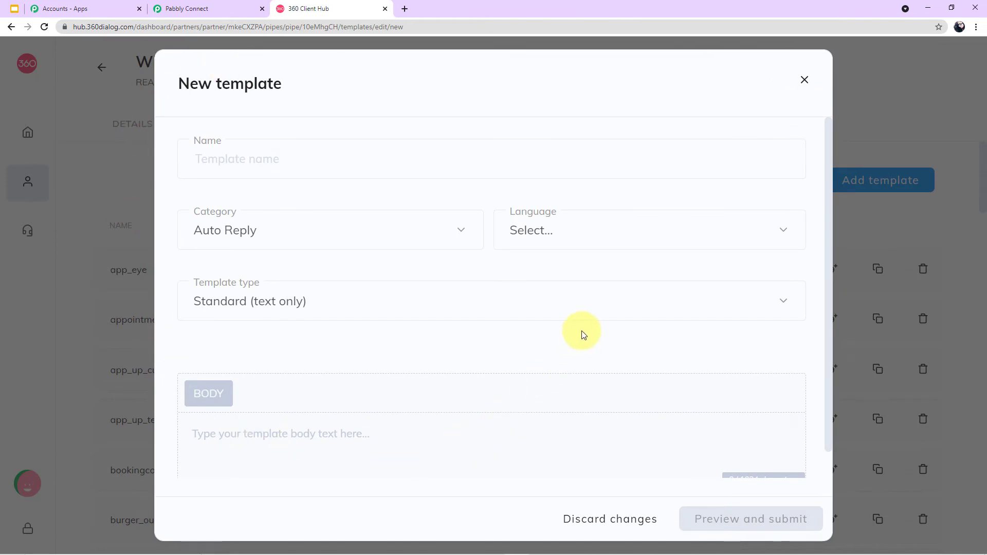
pyautogui.click(306, 161)
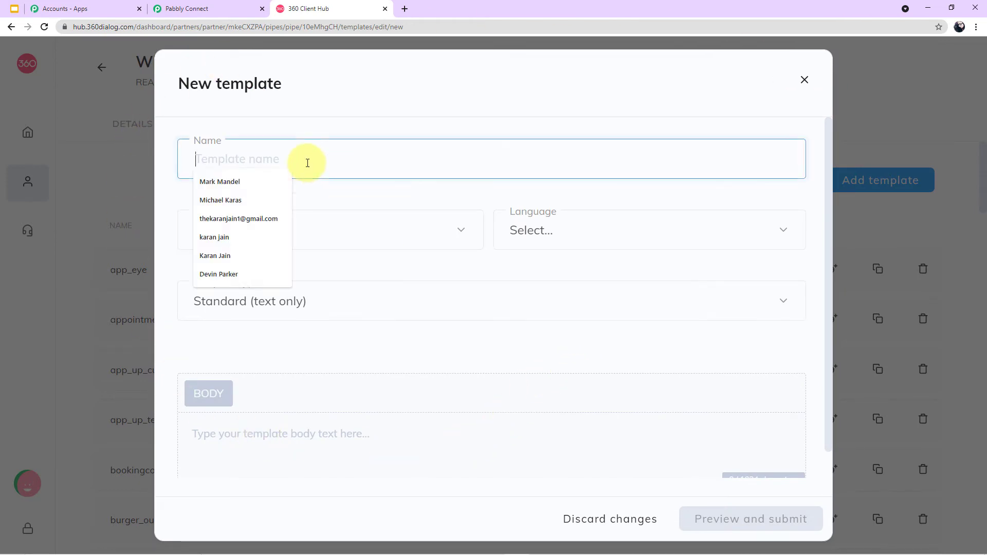
pyautogui.click(607, 241)
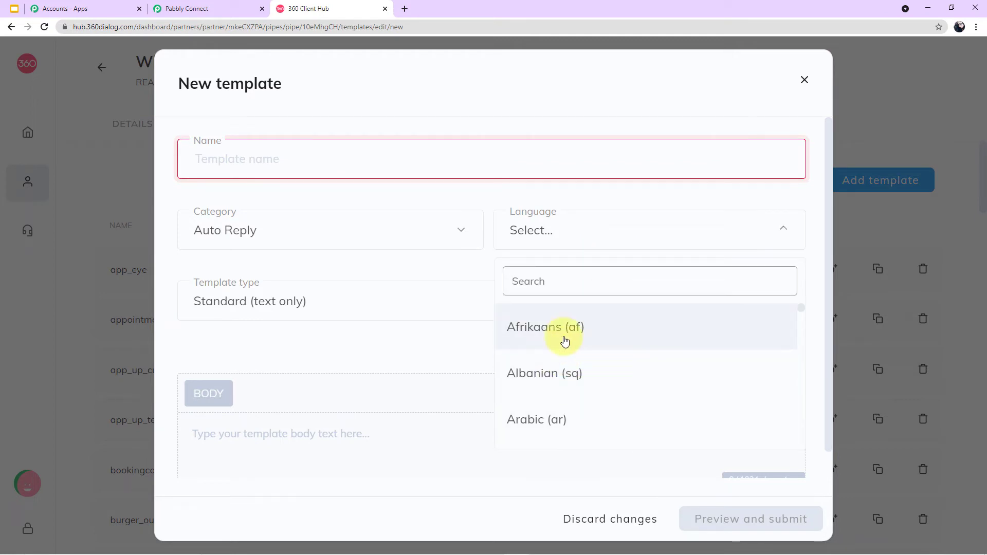
pyautogui.click(457, 270)
pyautogui.scroll(-1, 360, 371)
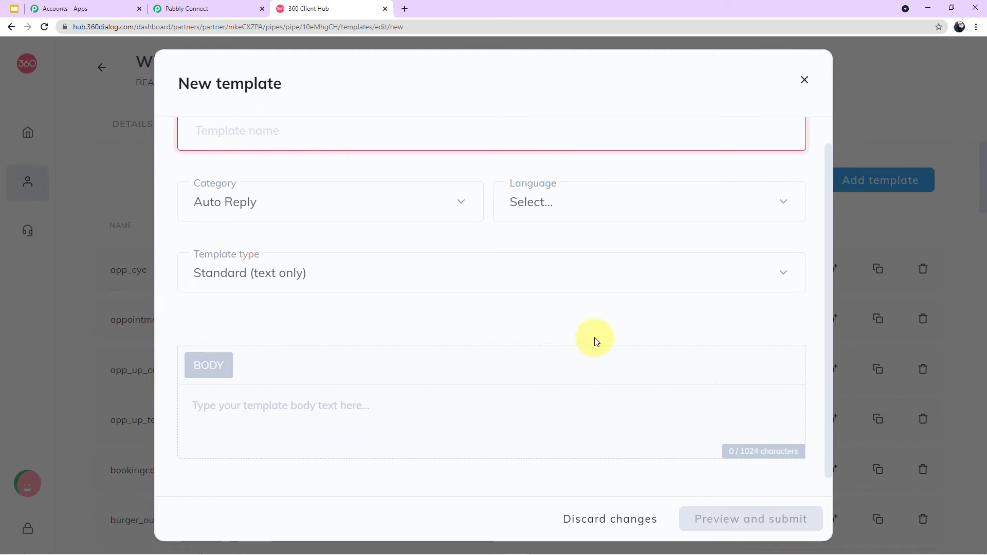
pyautogui.scroll(1, 590, 352)
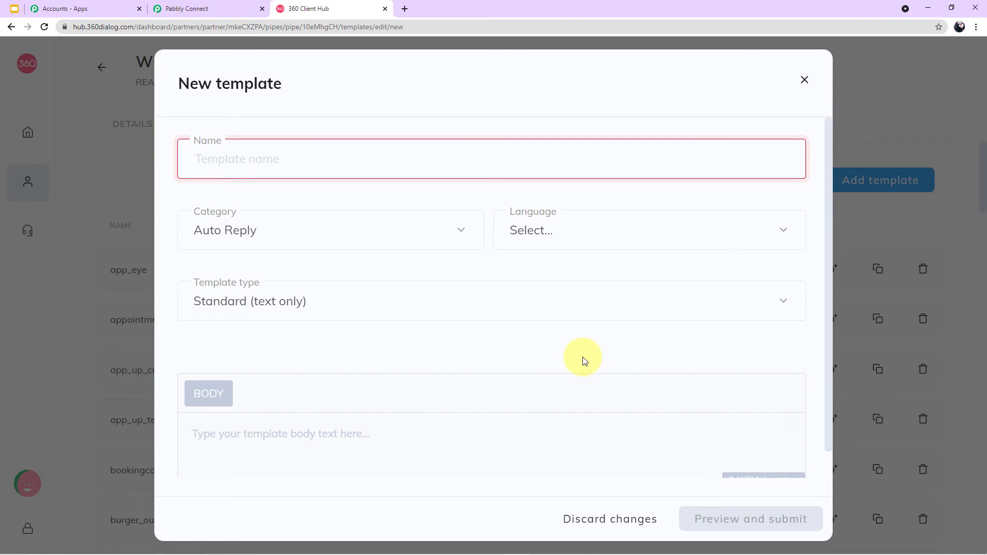
pyautogui.click(803, 81)
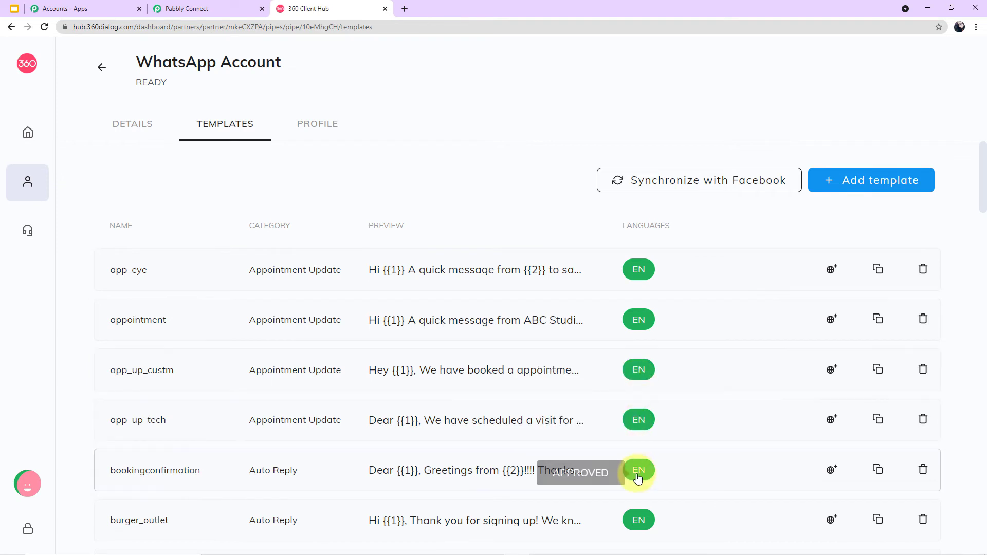
pyautogui.scroll(-2, 638, 473)
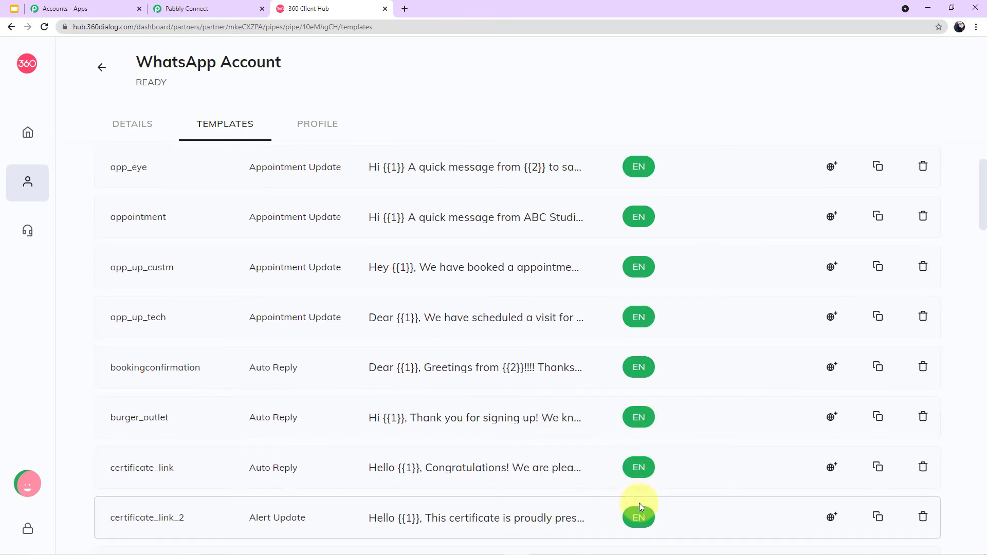
pyautogui.scroll(2, 703, 365)
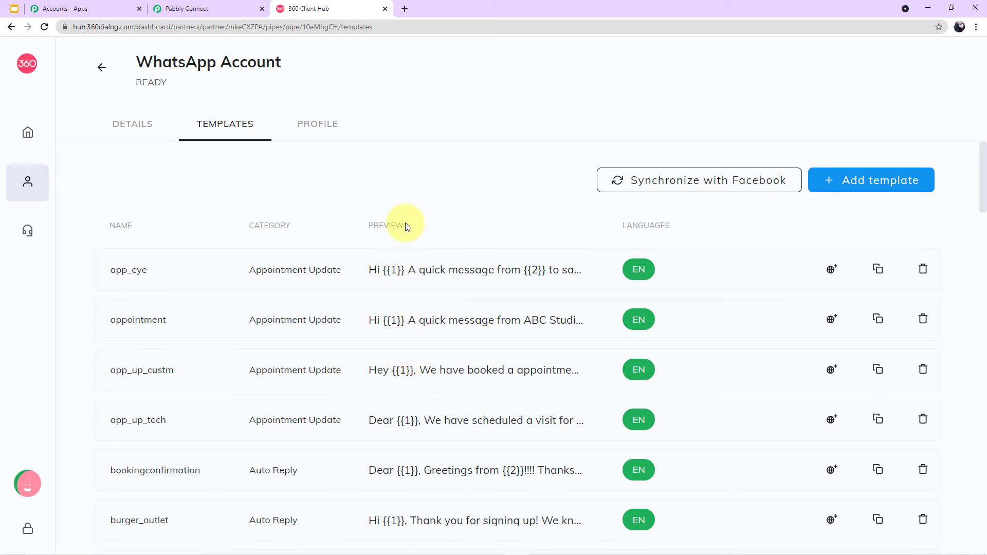
# - Switch to Pabbly Connect and set the Send Template Message action's template to send_brochure_final (en)
pyautogui.click(206, 5)
pyautogui.scroll(-1, 404, 233)
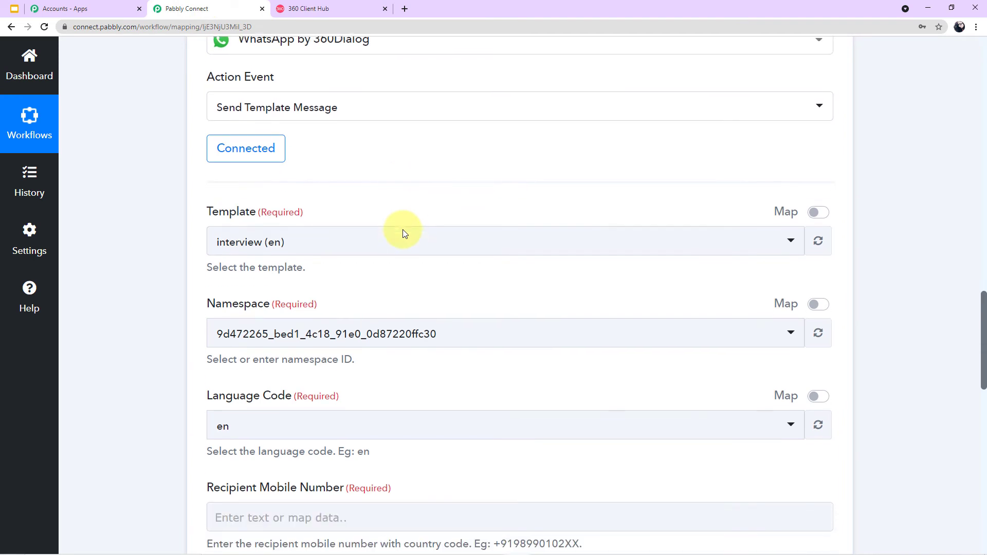
pyautogui.click(790, 240)
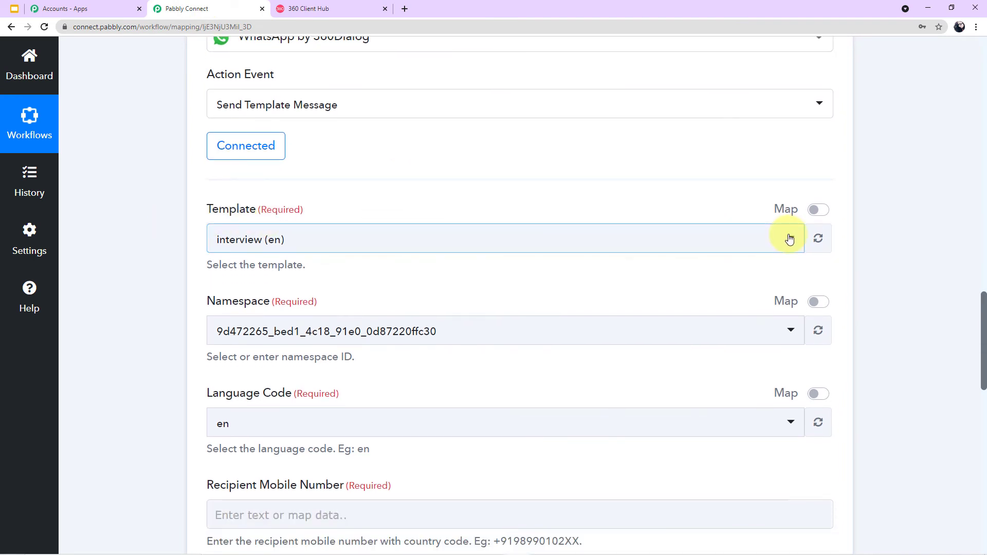
pyautogui.click(791, 241)
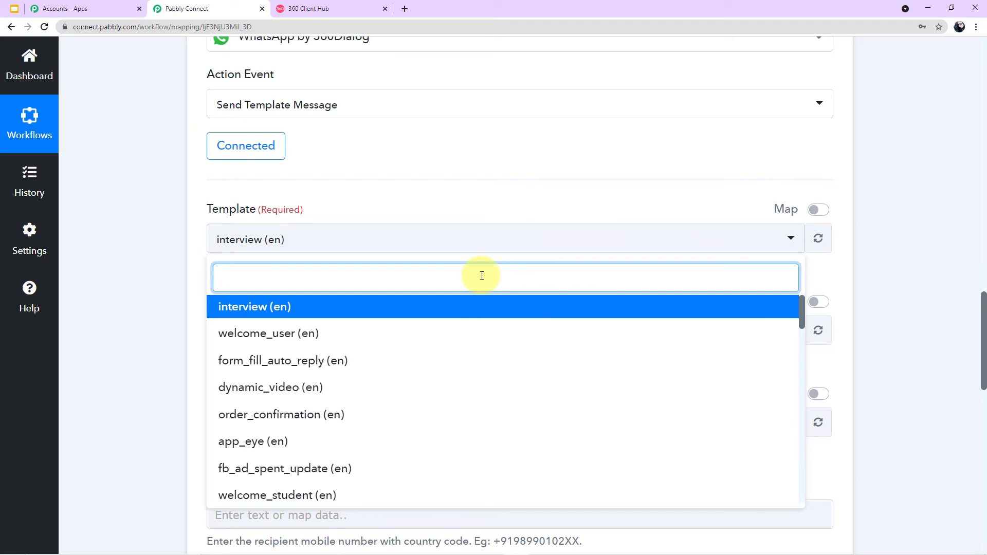
pyautogui.scroll(-3, 436, 353)
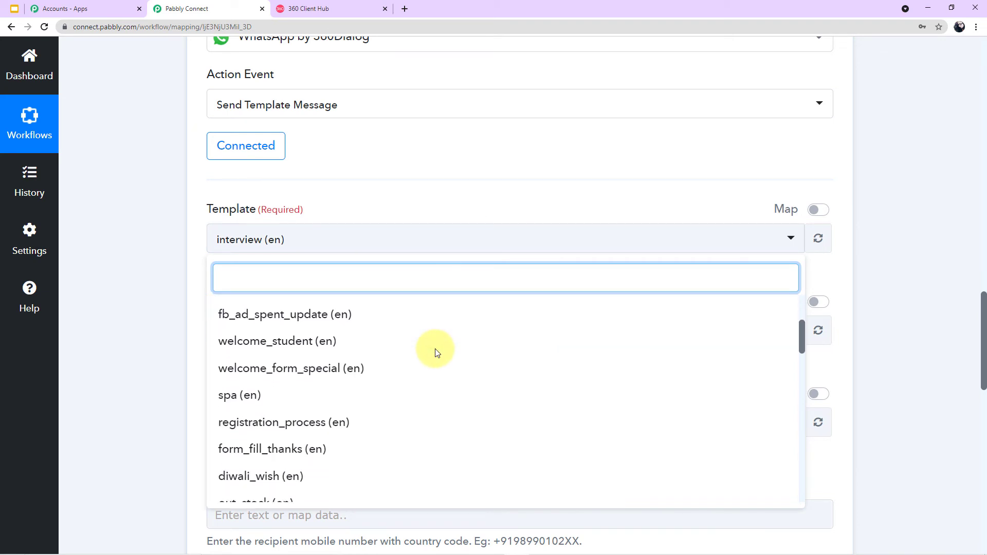
pyautogui.write('s')
pyautogui.press('BackSpace')
pyautogui.write('send')
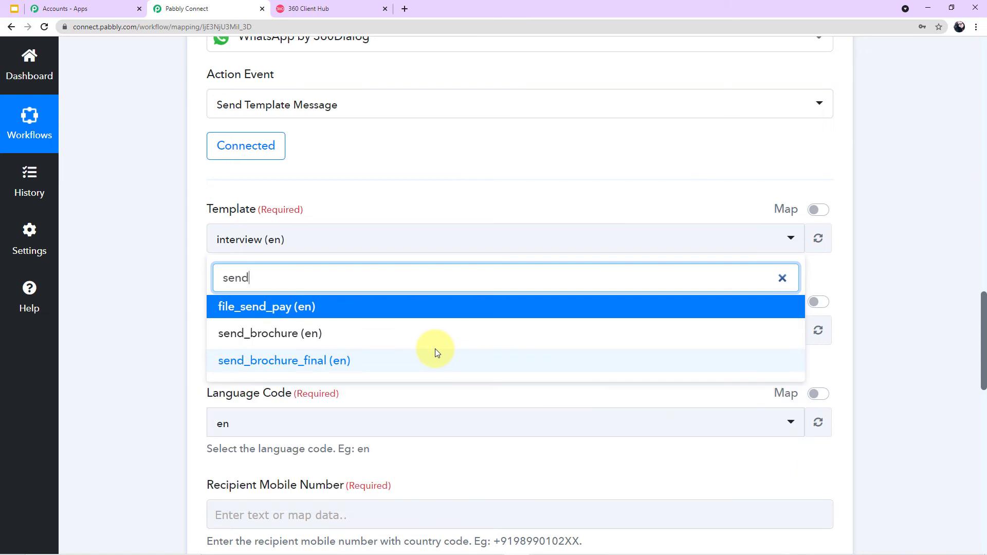
pyautogui.click(322, 360)
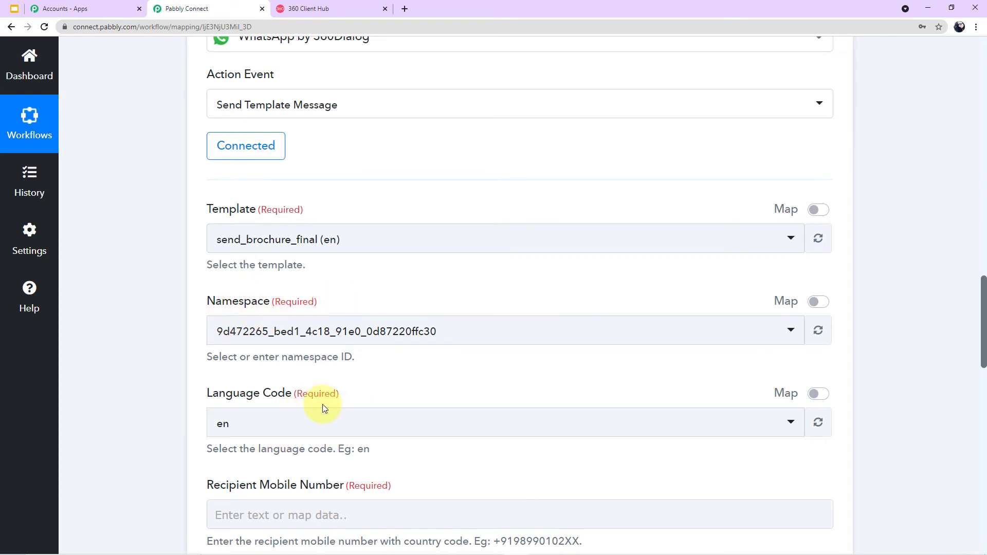
# - Check the action's namespace and language code, look at the template languages in the 360 Client Hub, and return to Pabbly Connect
pyautogui.scroll(-1, 383, 390)
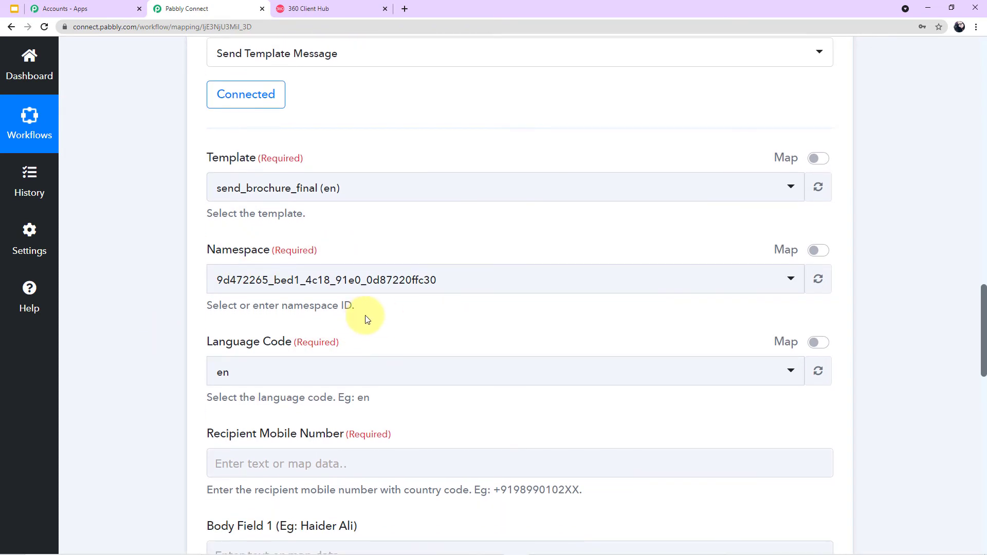
pyautogui.click(454, 290)
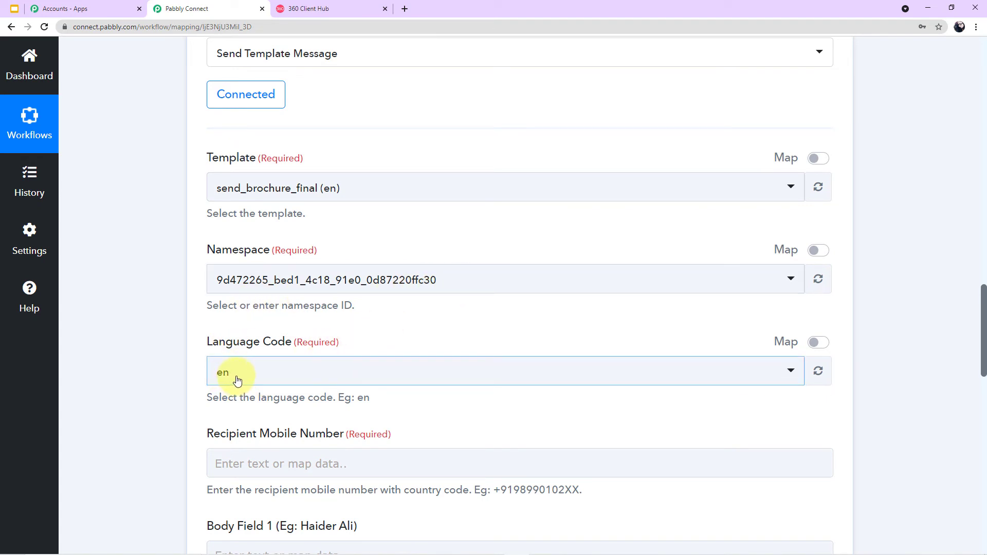
pyautogui.click(349, 8)
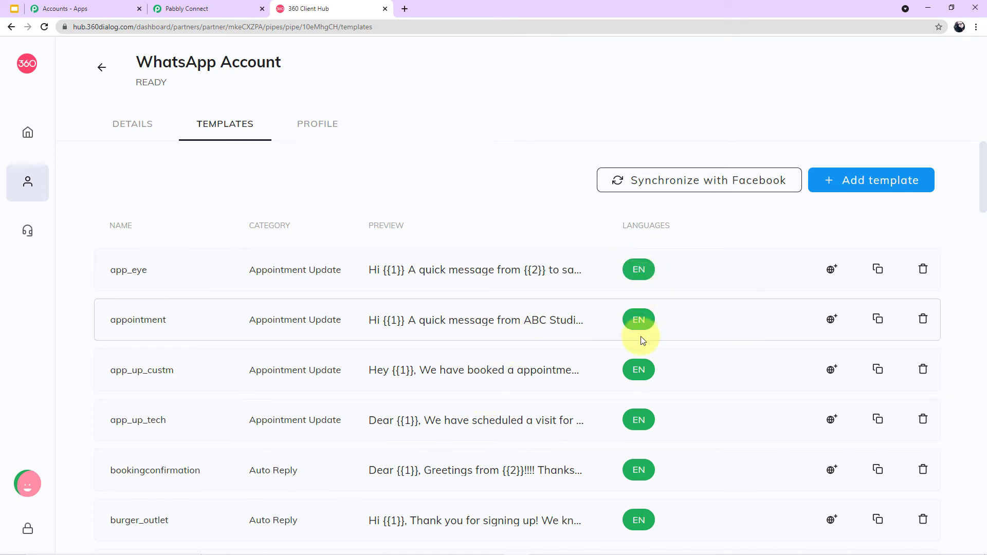
pyautogui.click(216, 9)
# - Open the mapping data for Recipient Mobile Number and expand the Facebook Lead Ads: New Lead values
pyautogui.scroll(-3, 367, 319)
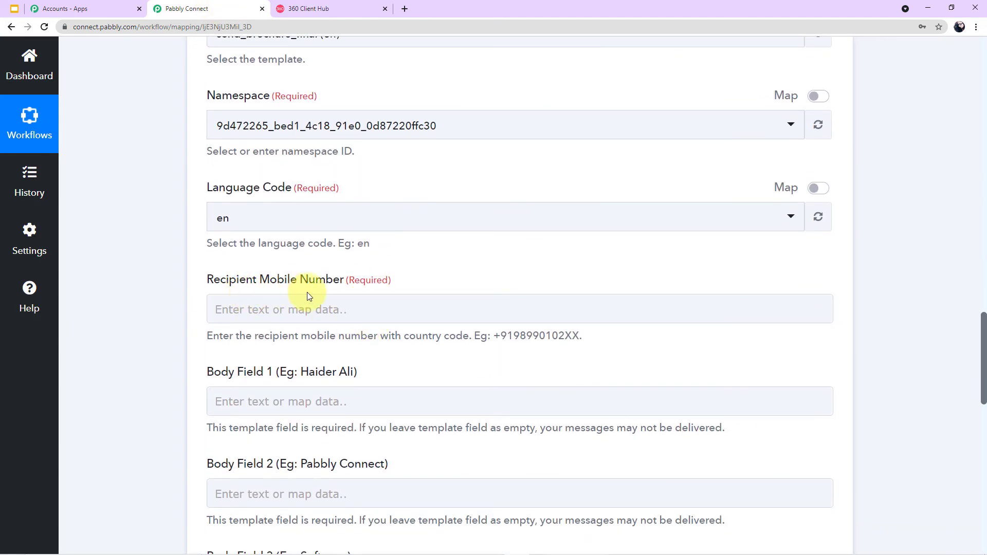
pyautogui.click(334, 309)
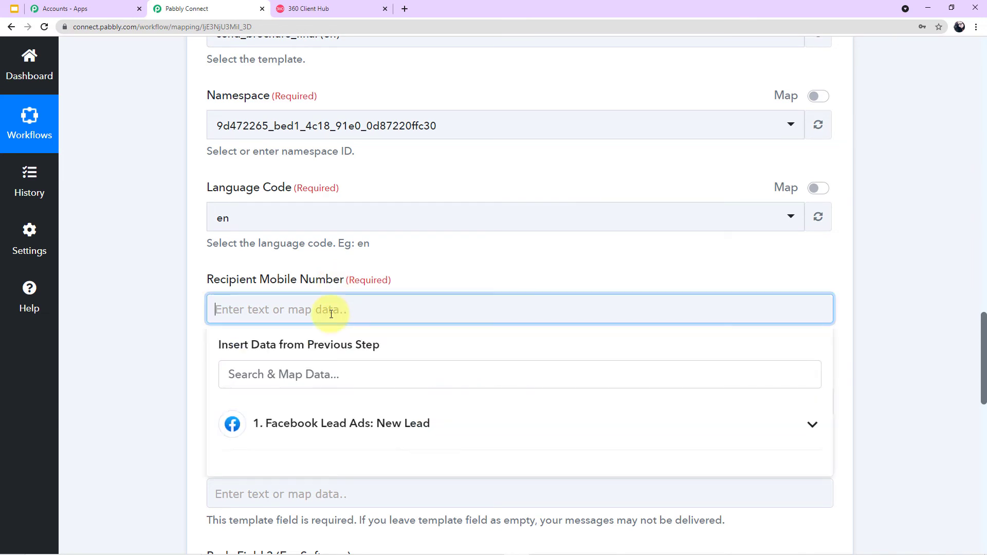
pyautogui.click(764, 439)
pyautogui.scroll(-2, 638, 434)
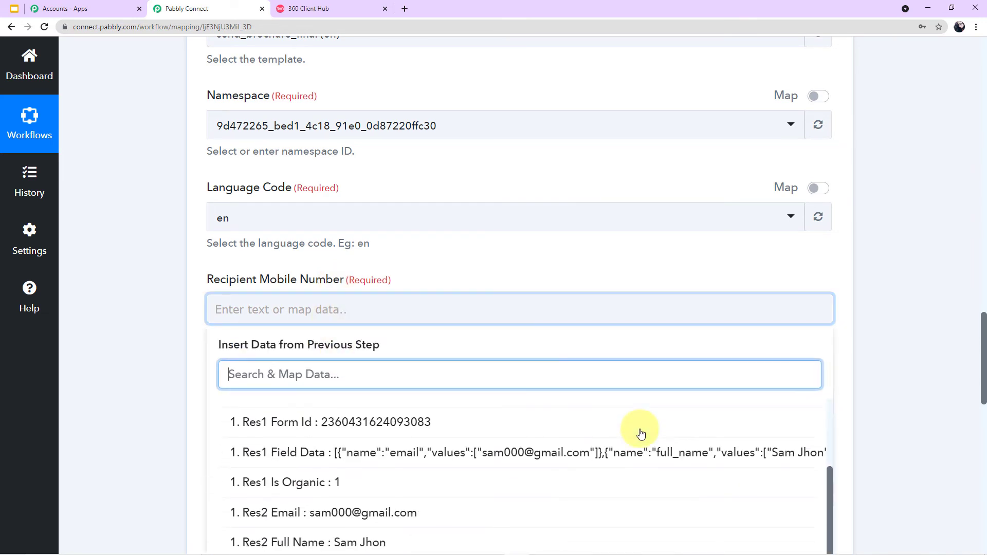
pyautogui.scroll(-2, 595, 392)
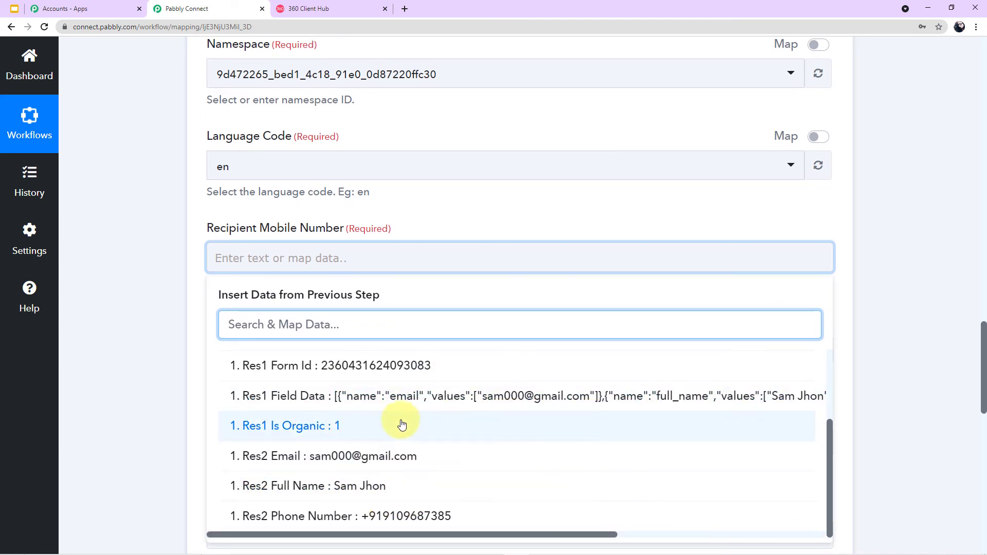
# - Compare the response values received in the Facebook Lead Ads trigger with the data offered for mapping the recipient number
pyautogui.scroll(13, 933, 346)
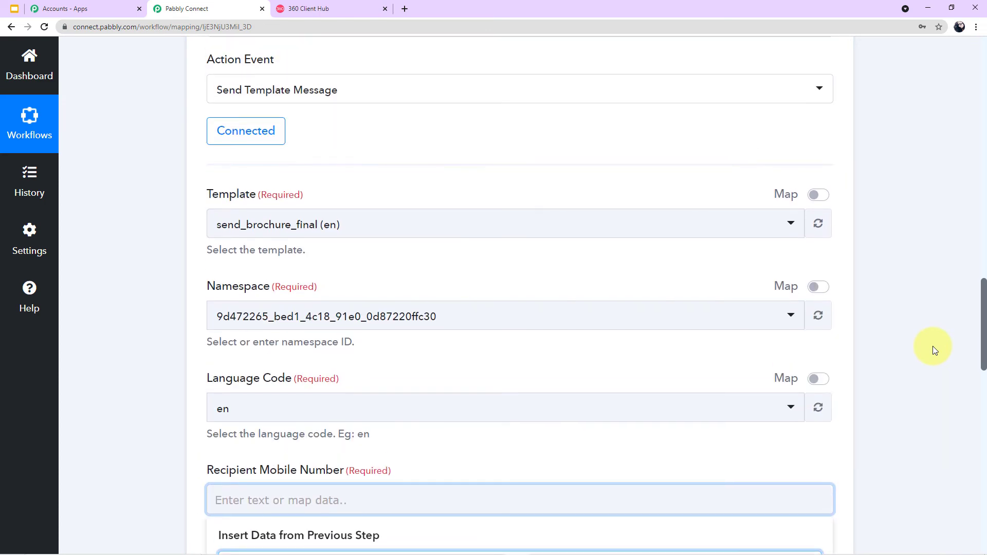
pyautogui.scroll(2, 933, 347)
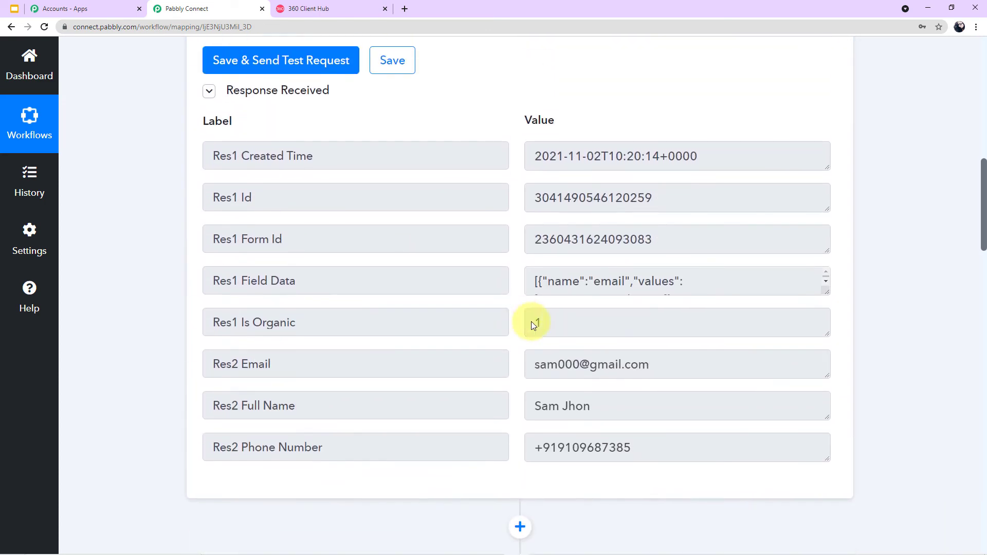
pyautogui.scroll(-10, 817, 379)
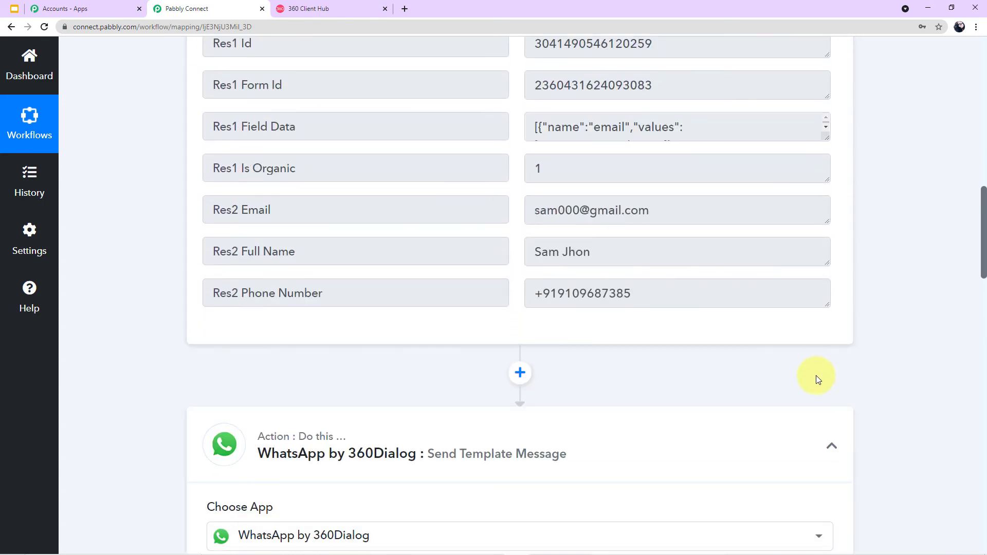
pyautogui.scroll(-1, 816, 376)
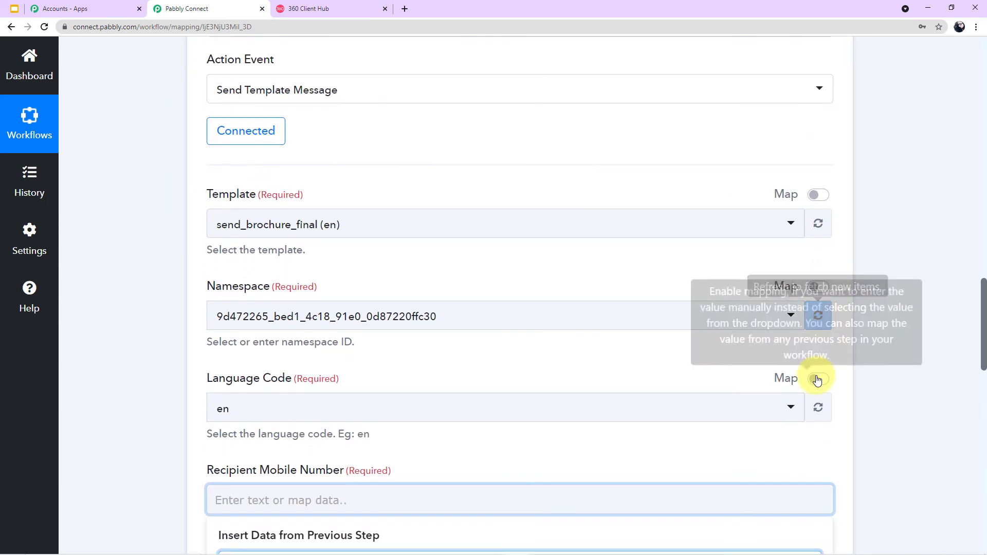
pyautogui.scroll(-2, 891, 379)
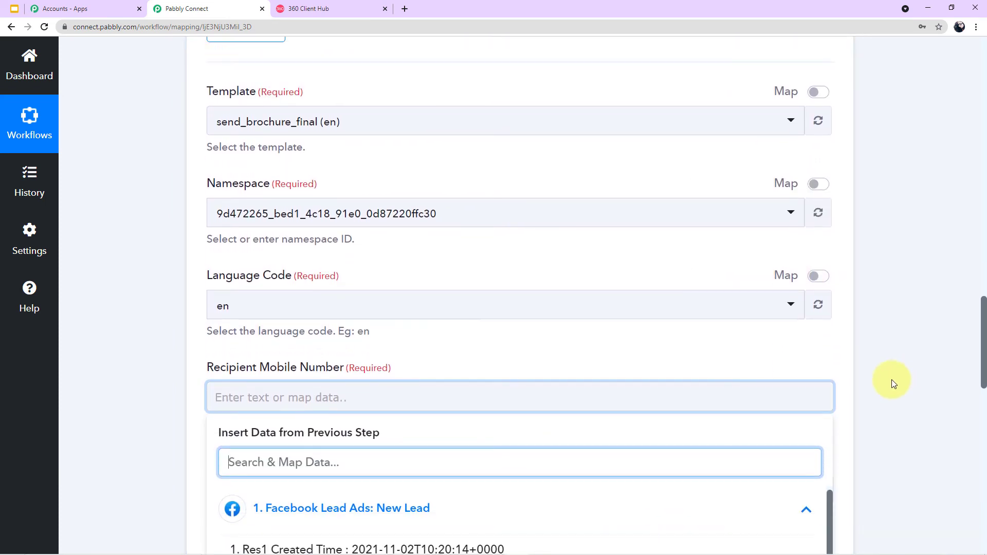
pyautogui.scroll(-1, 891, 379)
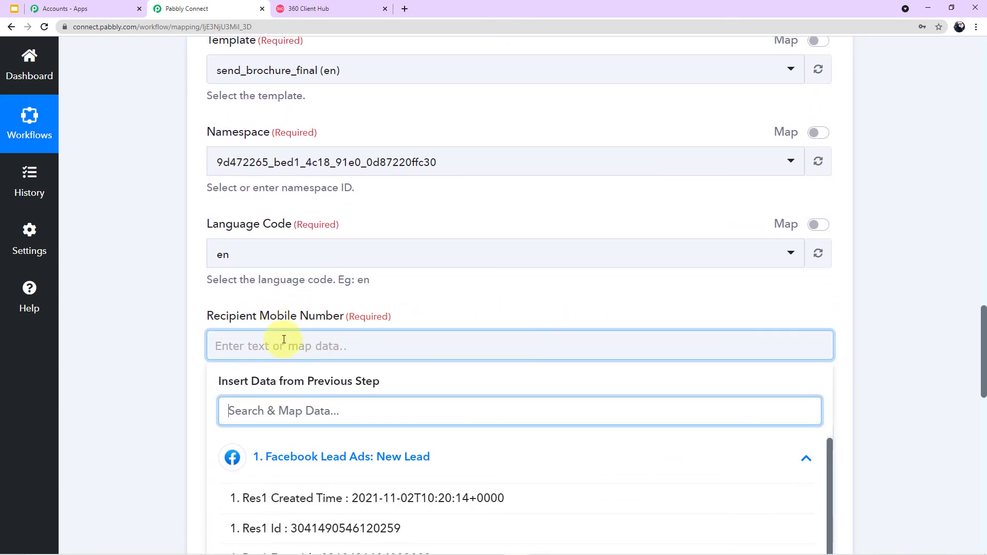
pyautogui.scroll(-1, 411, 346)
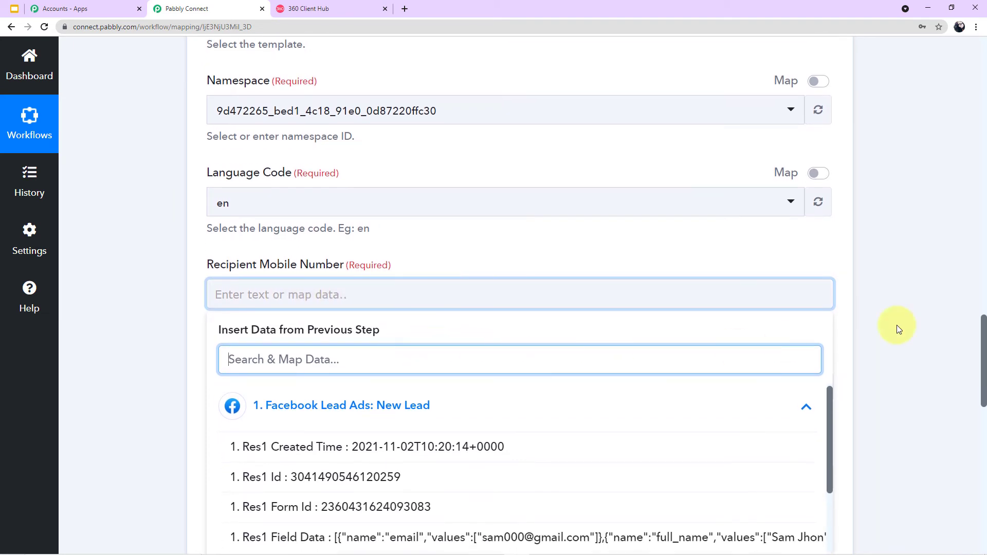
# - Check the lead values in the Facebook trigger response and map Recipient Mobile Number to the lead's Res2 Phone Number
pyautogui.scroll(12, 922, 317)
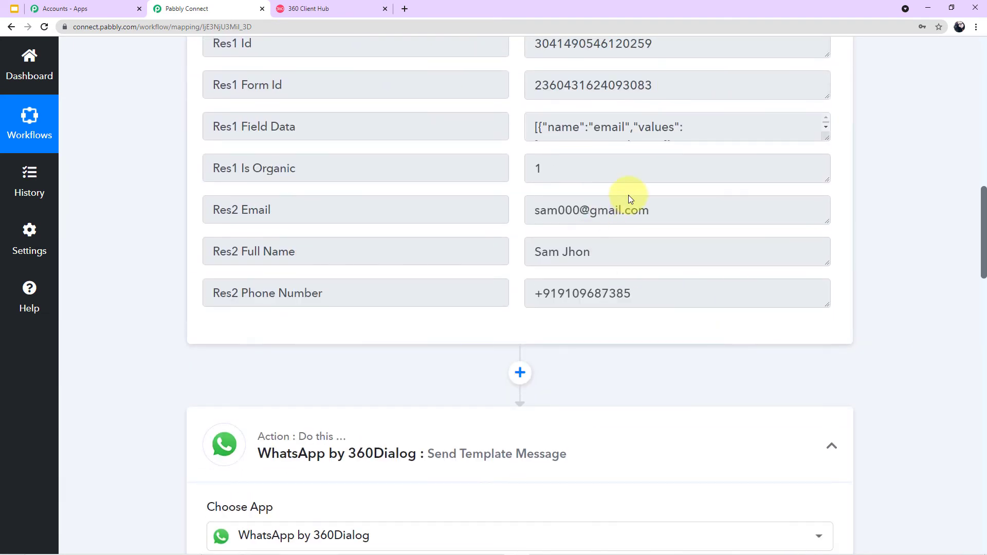
pyautogui.tripleClick(660, 208)
pyautogui.scroll(-7, 879, 307)
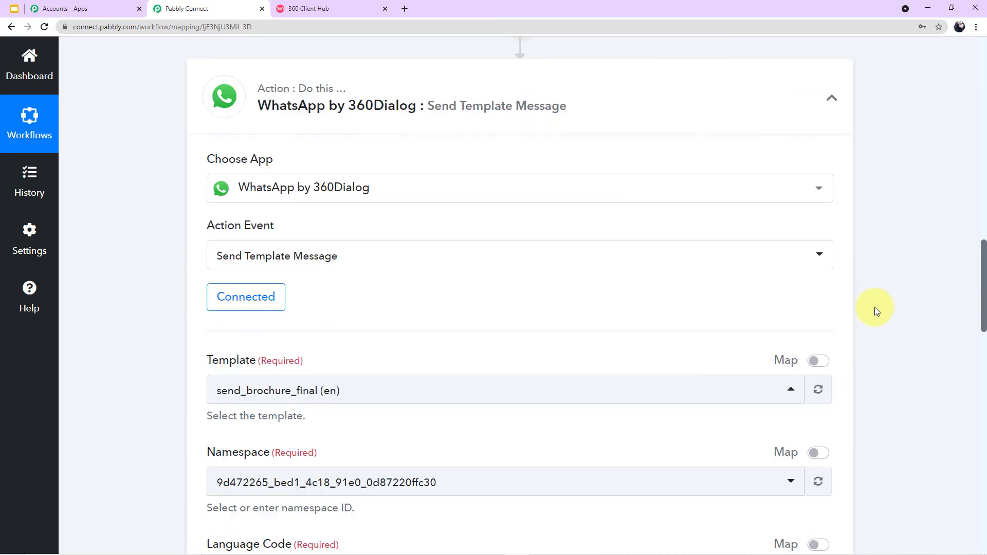
pyautogui.scroll(-5, 875, 307)
pyautogui.click(286, 342)
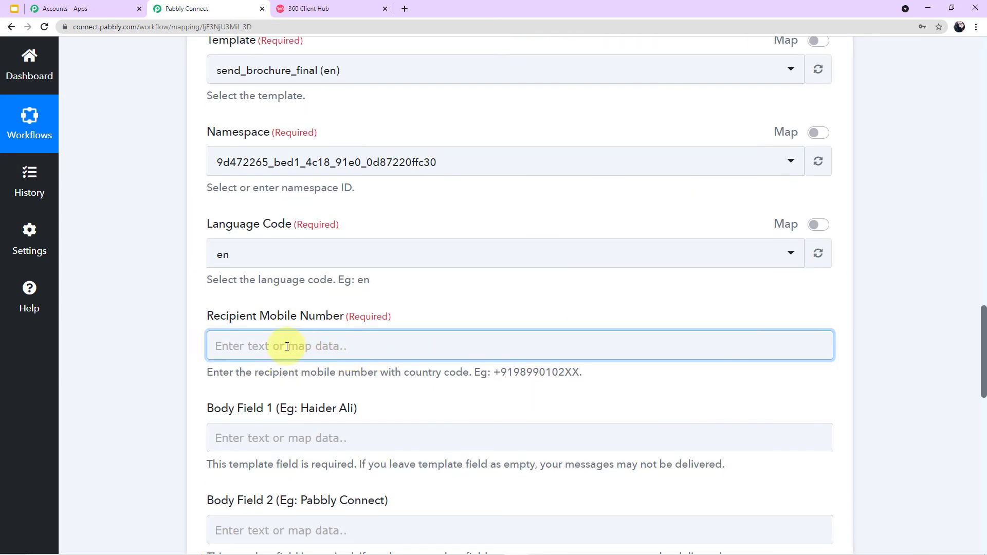
pyautogui.scroll(-6, 360, 343)
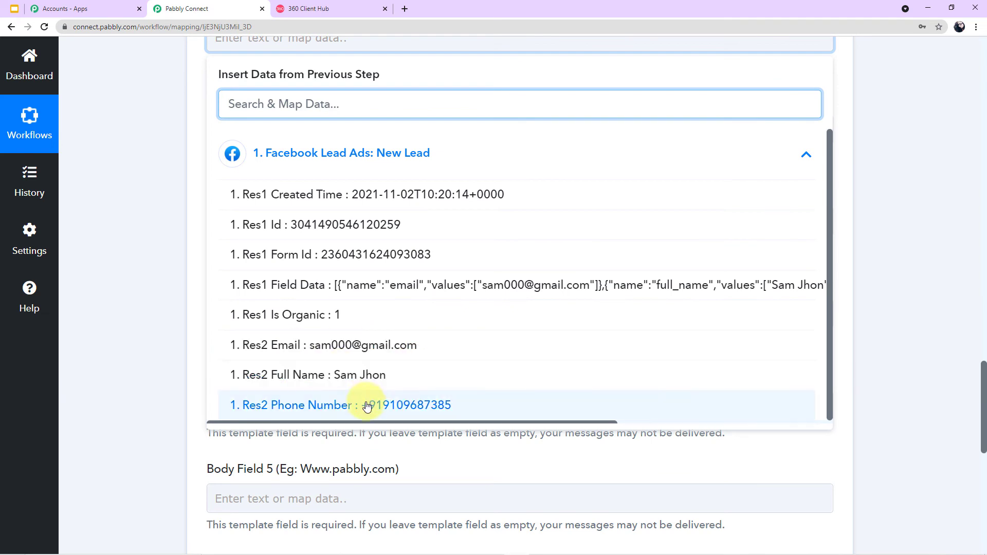
pyautogui.scroll(1, 281, 150)
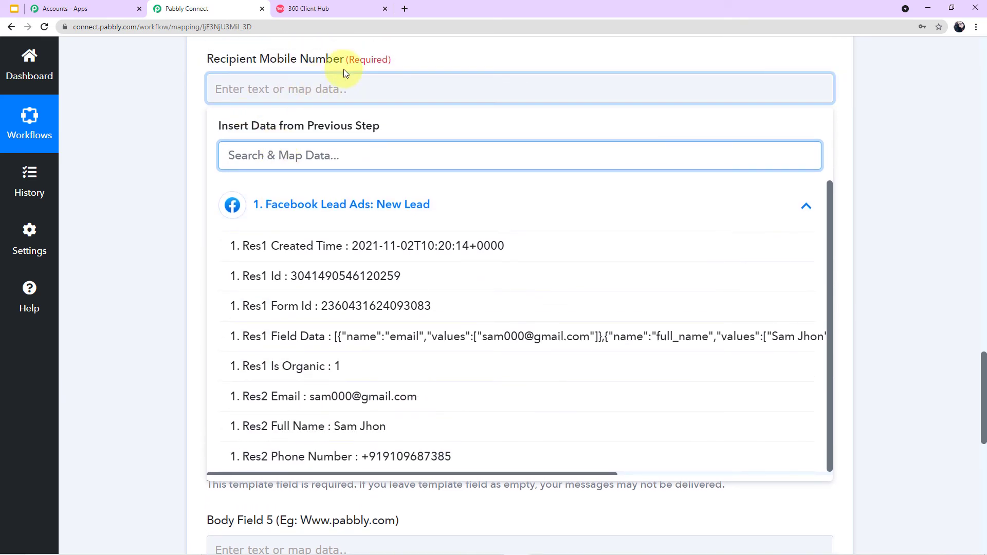
pyautogui.click(386, 456)
pyautogui.scroll(1, 123, 282)
pyautogui.click(123, 282)
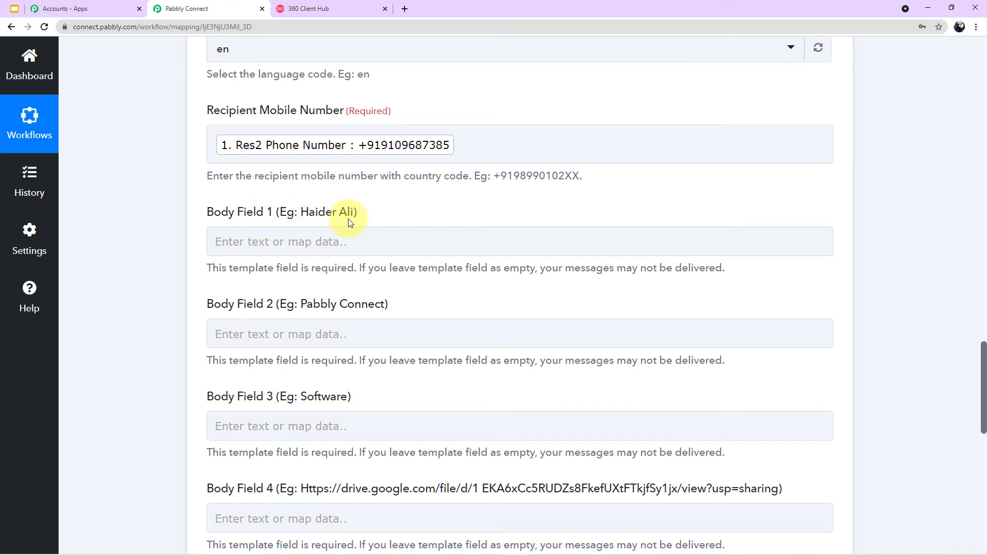
# - Map Body Field 1 to the Res2 Full Name value from Facebook Lead Ads: New Lead
pyautogui.click(327, 240)
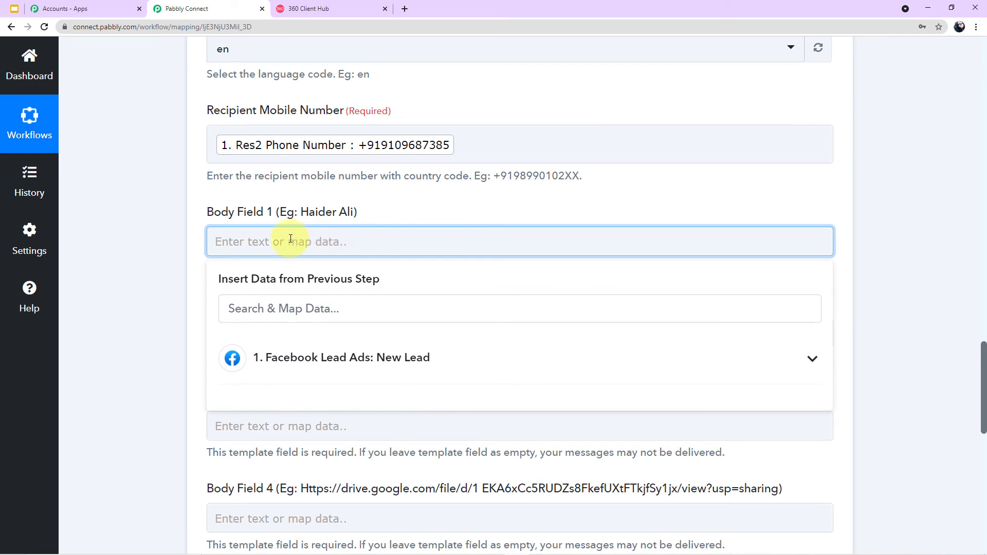
pyautogui.click(462, 363)
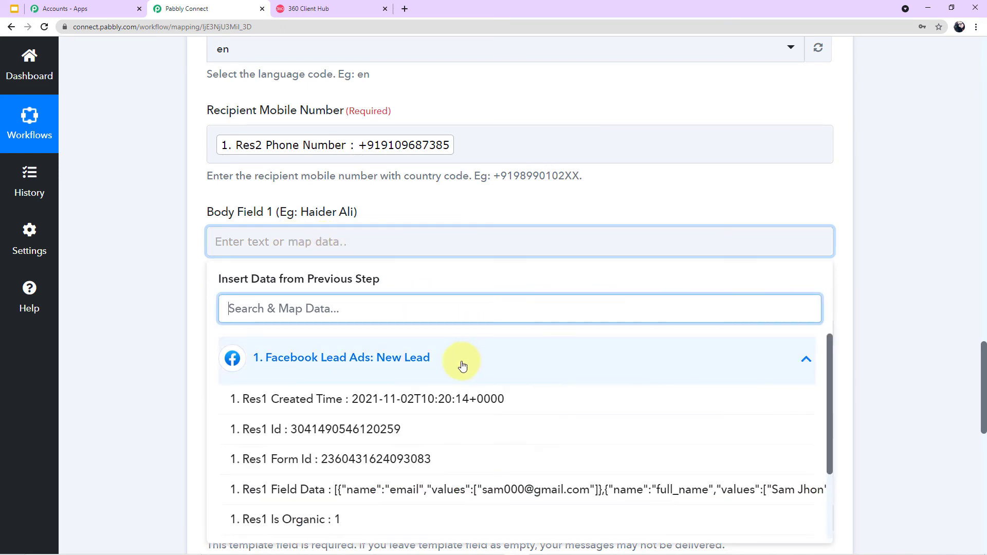
pyautogui.scroll(-2, 455, 419)
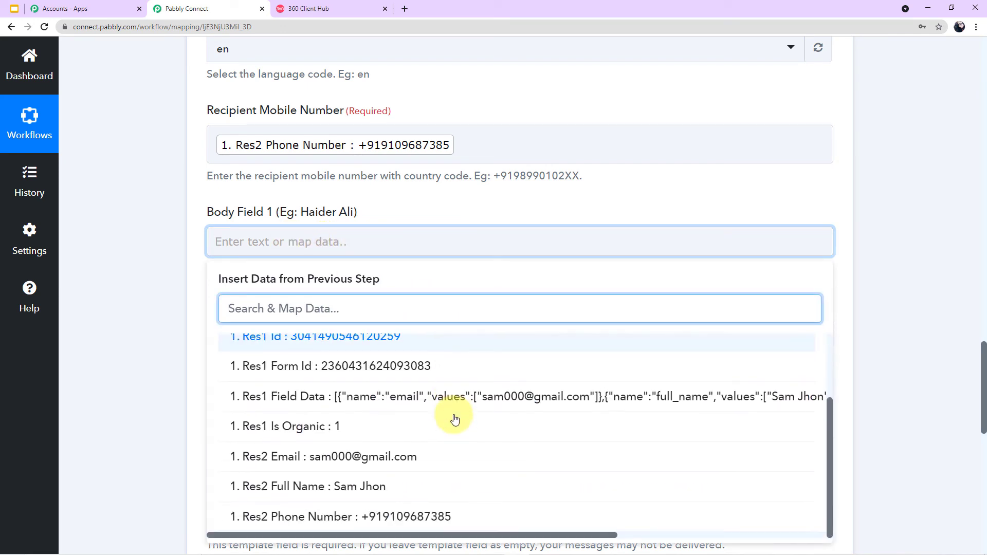
pyautogui.click(372, 489)
pyautogui.click(162, 292)
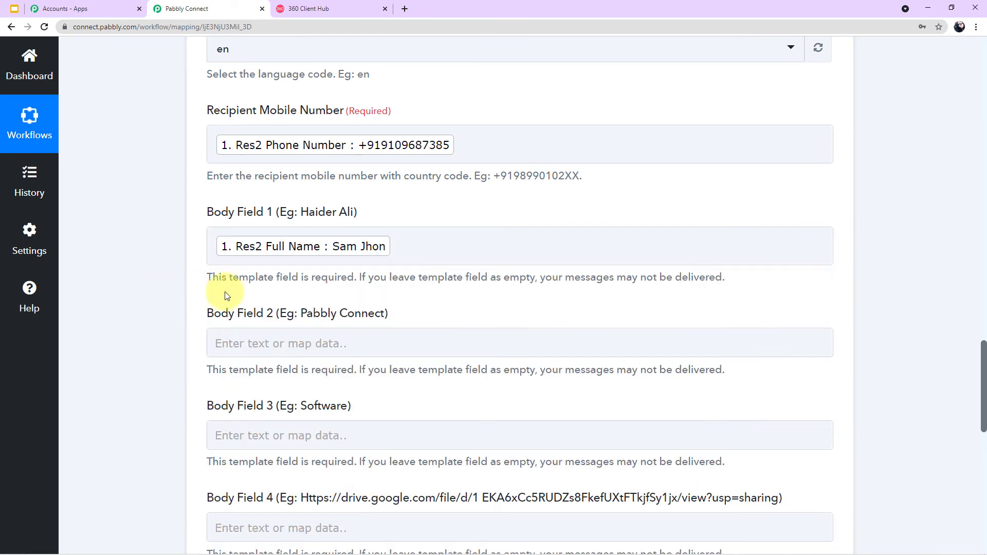
# - Set Body Field 2 to "A-Z Movie Theatre", with a capital T in Theatre
pyautogui.scroll(-1, 242, 291)
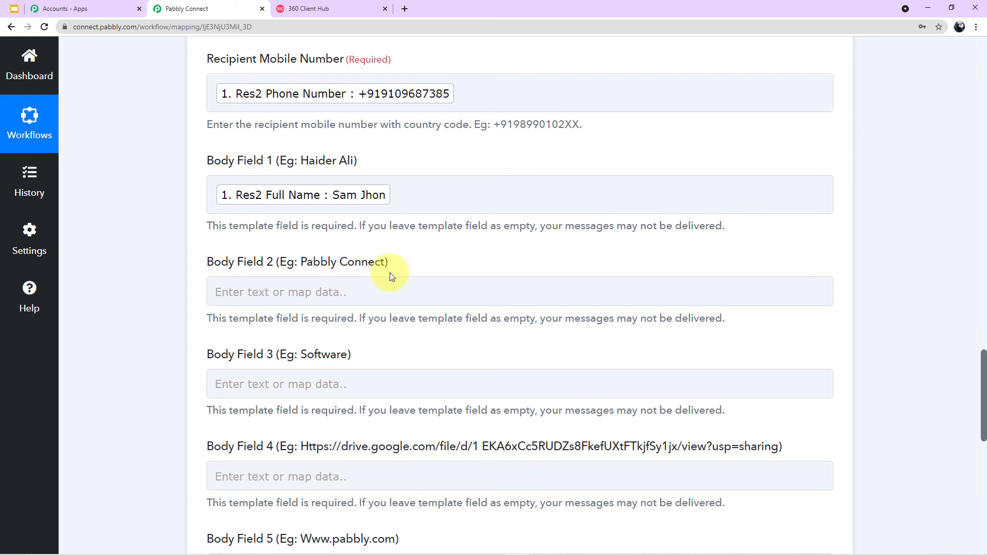
pyautogui.click(329, 290)
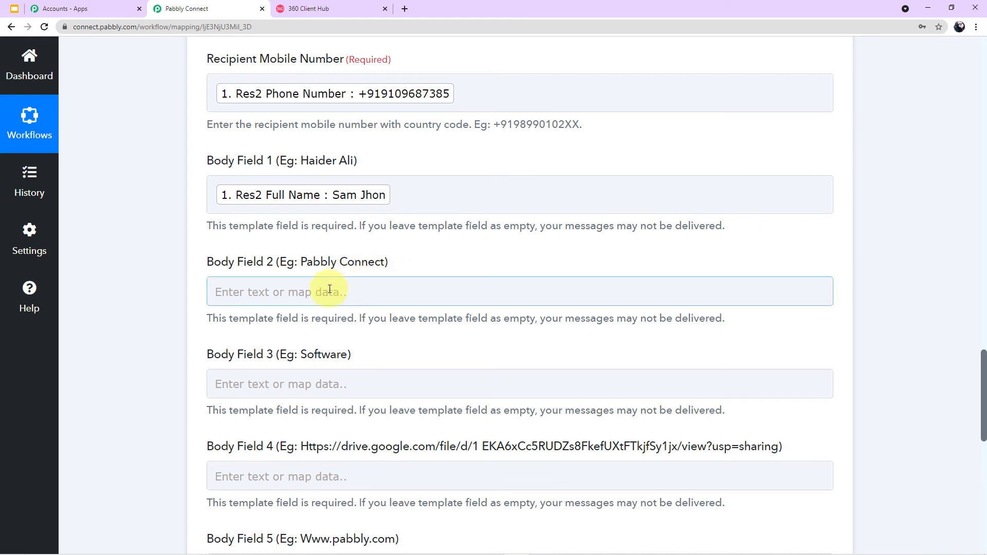
pyautogui.click(329, 290)
pyautogui.write('A-Z')
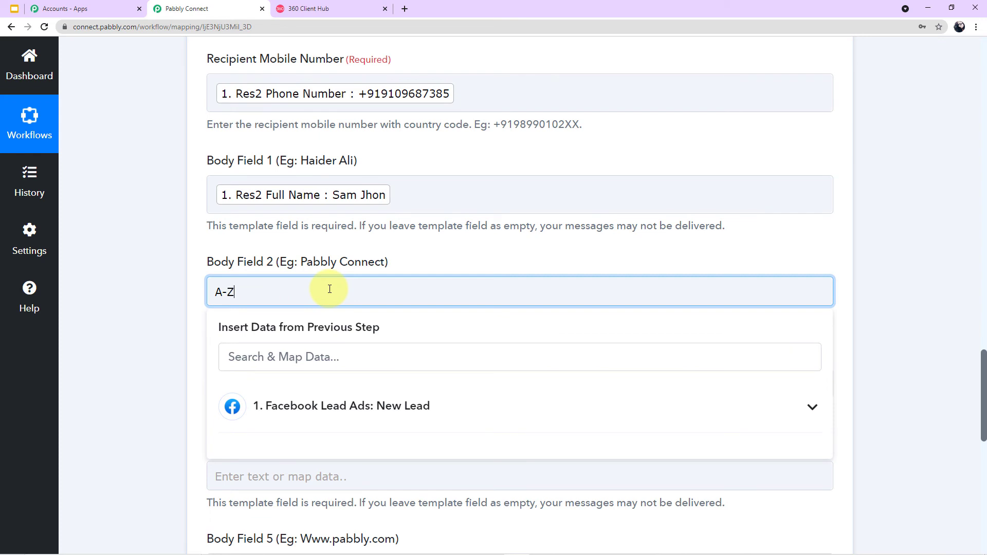
pyautogui.write(' Movie theatre')
pyautogui.click(168, 321)
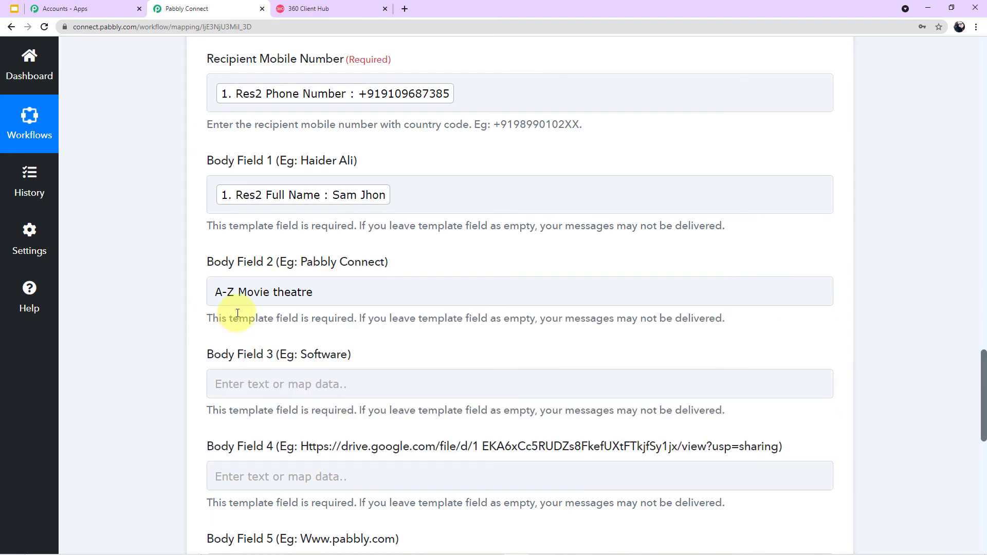
pyautogui.click(276, 291)
pyautogui.click(276, 290)
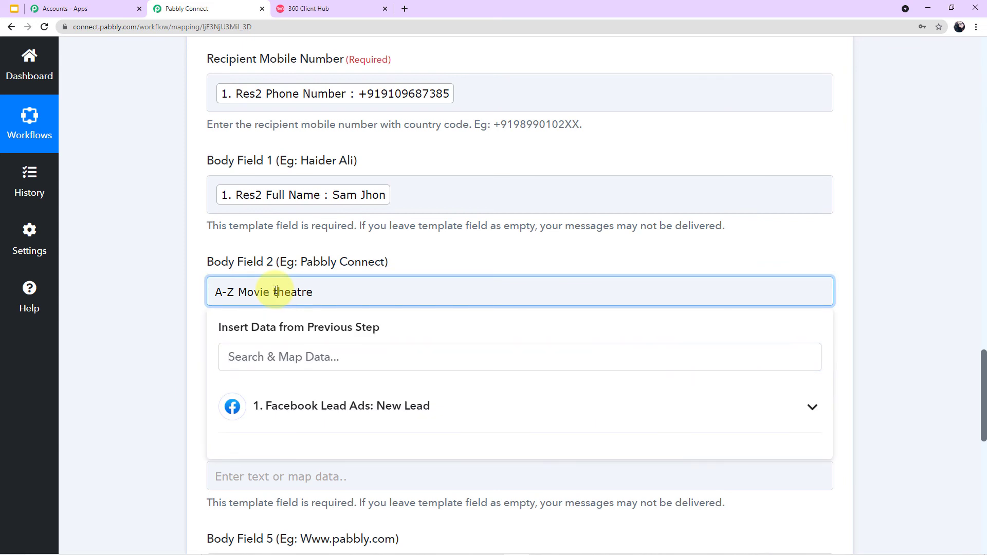
pyautogui.press('Delete')
pyautogui.write('T')
pyautogui.click(128, 312)
# - Set Body Field 3 to "Movie Theatre"
pyautogui.scroll(-1, 260, 326)
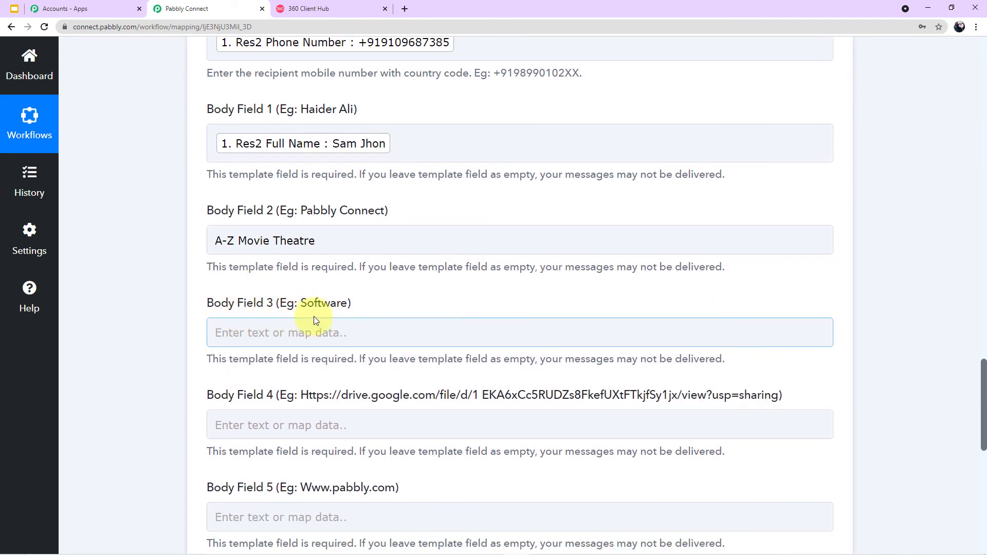
pyautogui.click(345, 335)
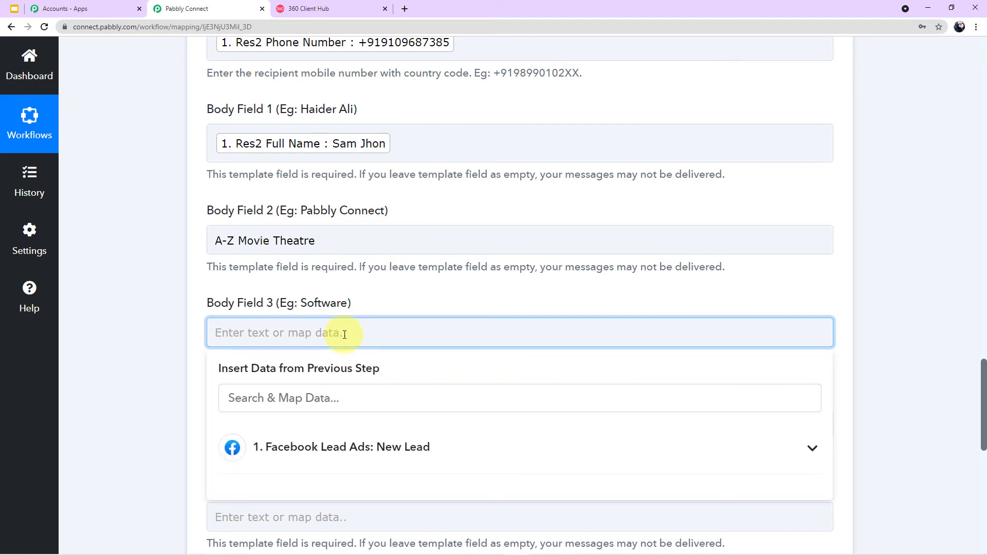
pyautogui.write('Movie')
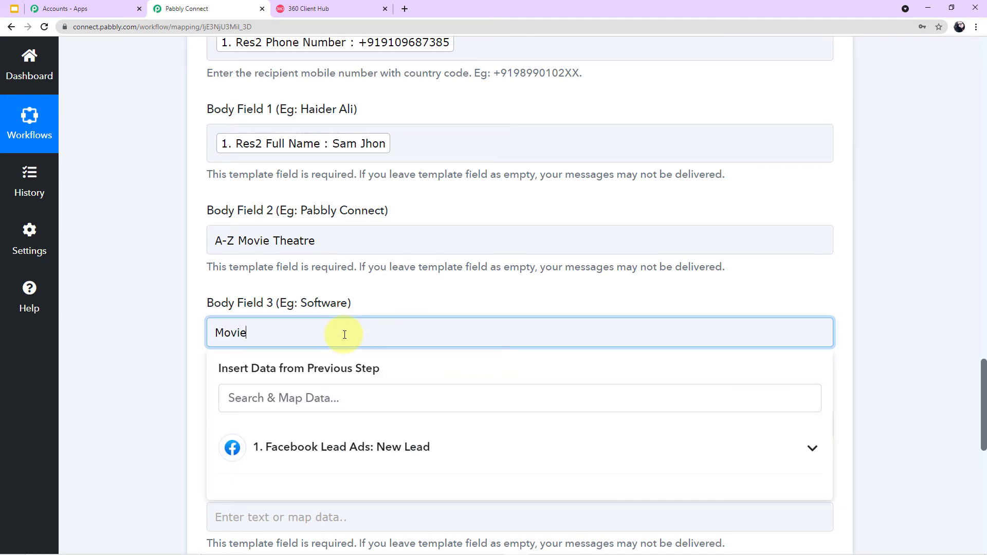
pyautogui.write(' Theatre')
pyautogui.click(180, 300)
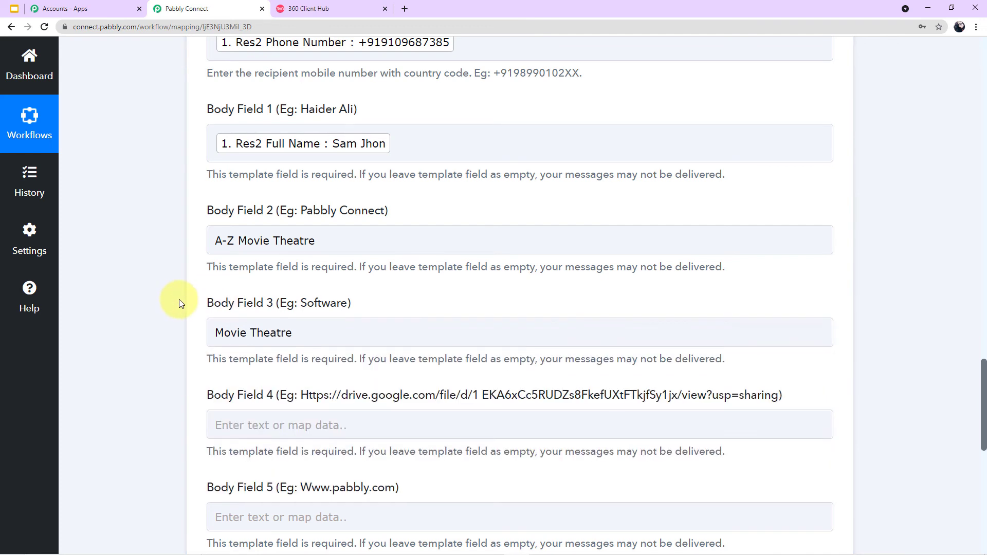
# - Switch to Google Drive, search for "th" and open the theater.pdf brochure
pyautogui.scroll(-2, 199, 308)
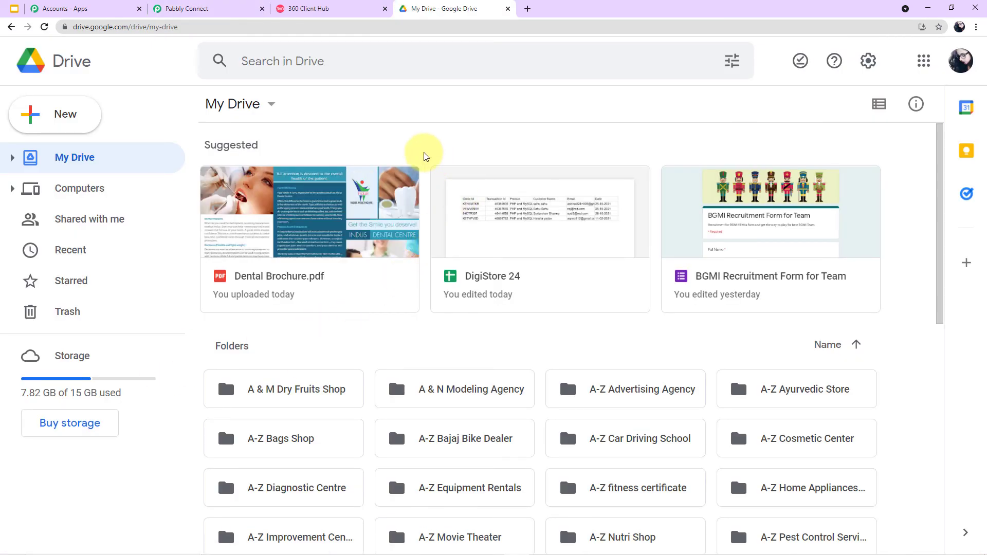
pyautogui.click(399, 60)
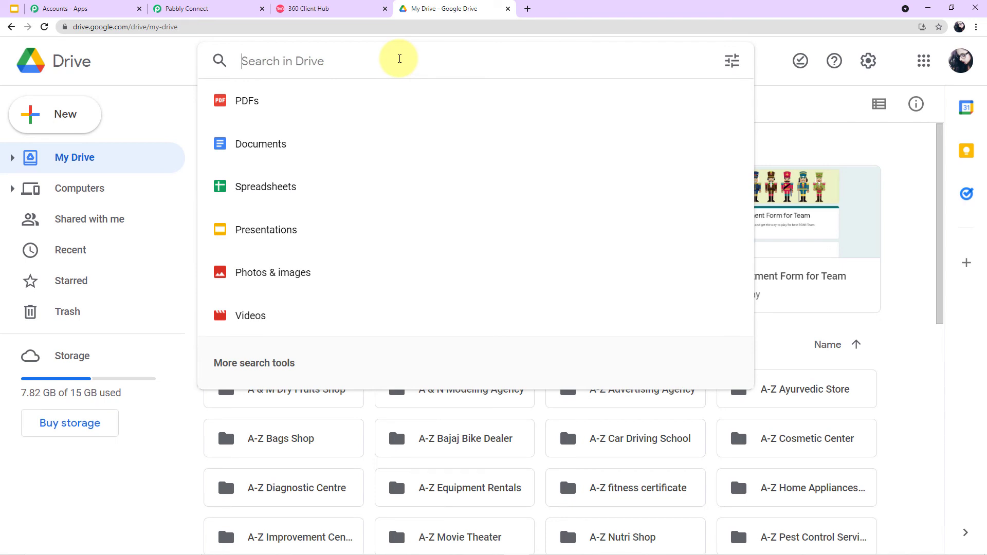
pyautogui.write('th')
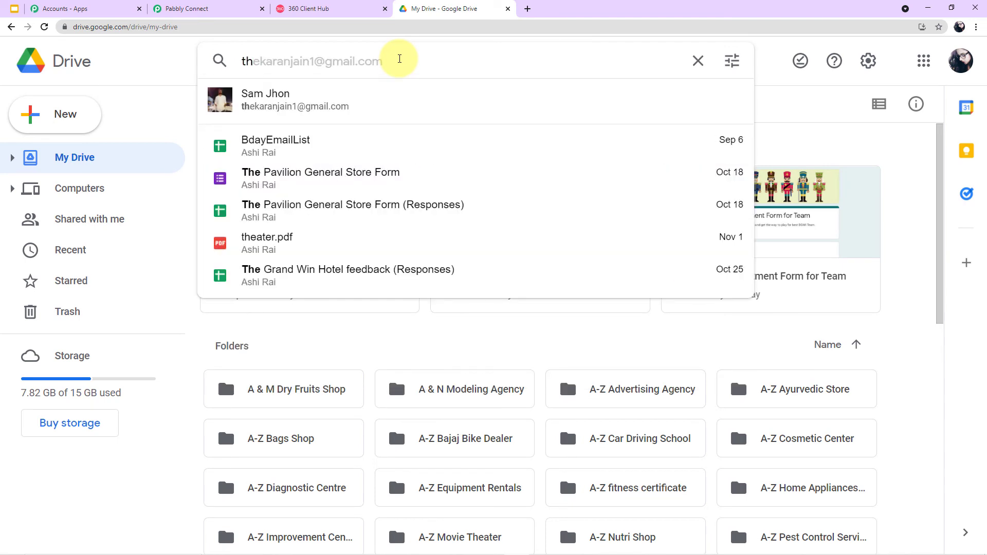
pyautogui.click(280, 237)
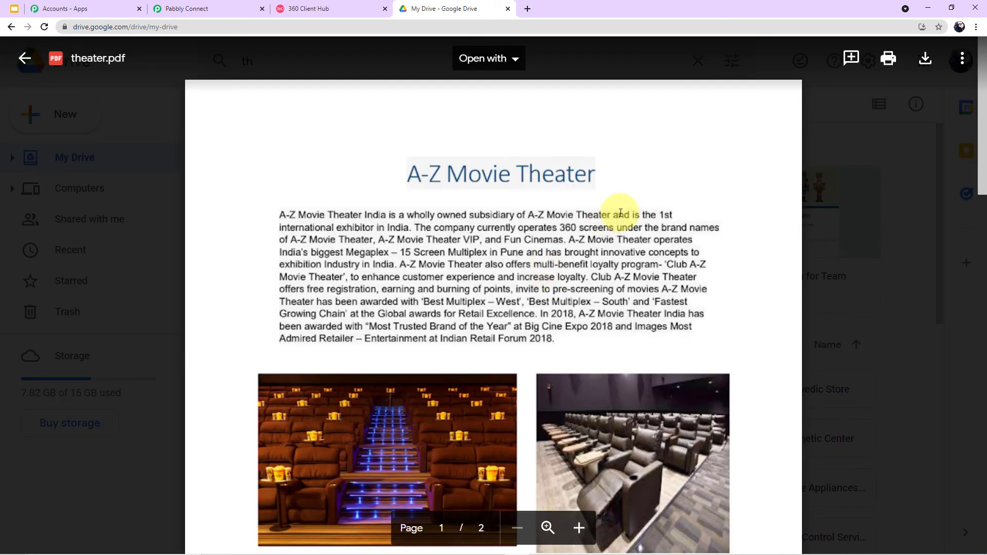
# - Look through both pages of the A-Z Movie Theater brochure and return to its beginning
pyautogui.scroll(-2, 623, 211)
pyautogui.scroll(1, 348, 147)
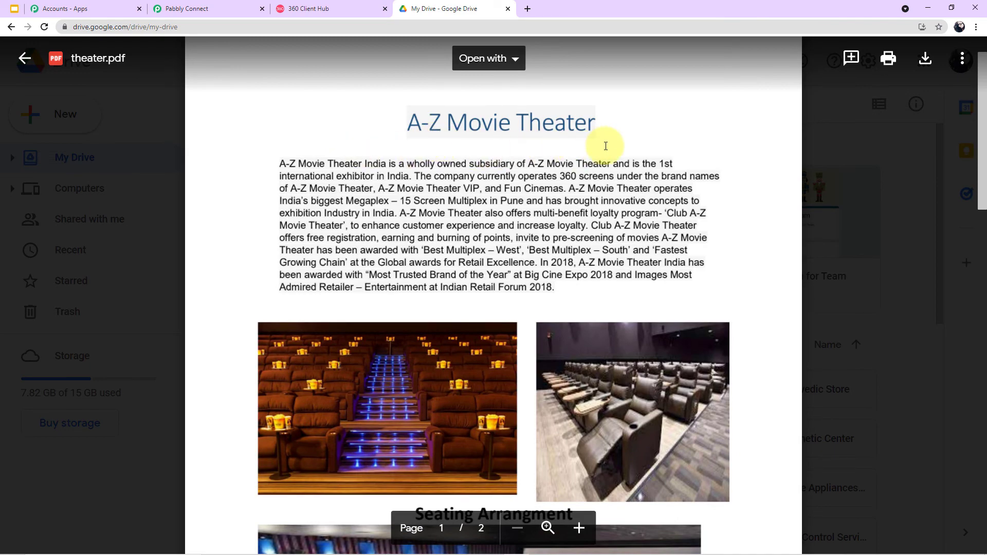
pyautogui.scroll(-5, 591, 170)
pyautogui.scroll(-12, 590, 229)
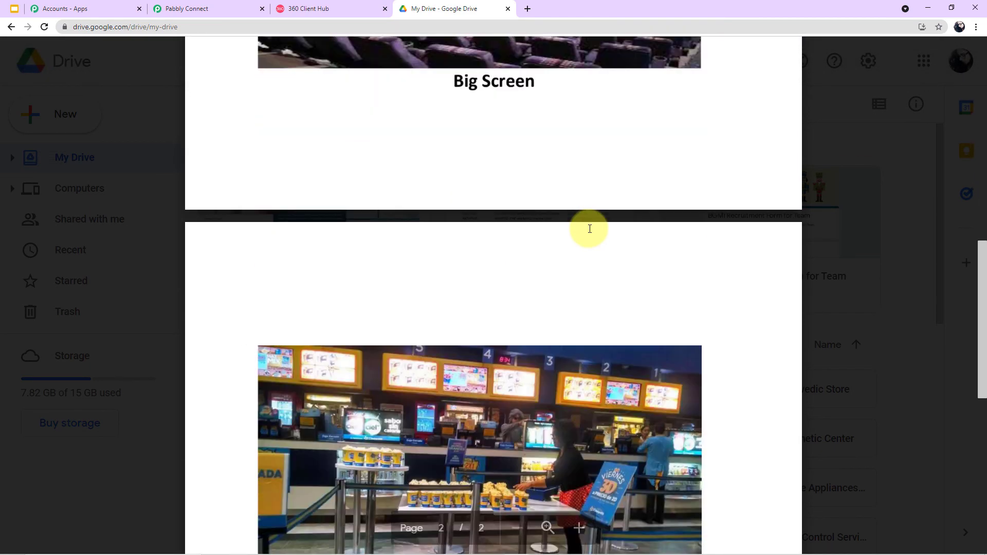
pyautogui.scroll(-5, 555, 334)
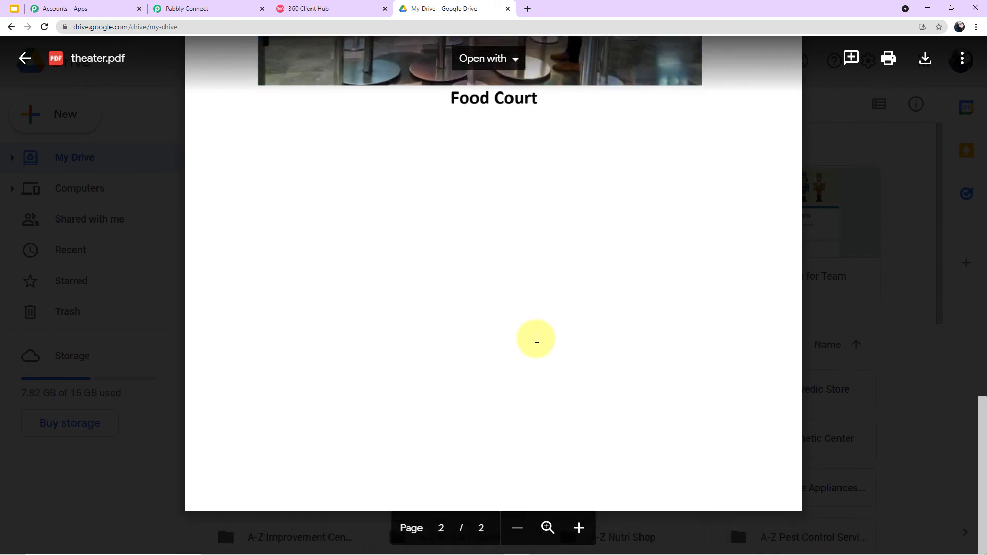
pyautogui.scroll(7, 536, 337)
pyautogui.scroll(18, 543, 265)
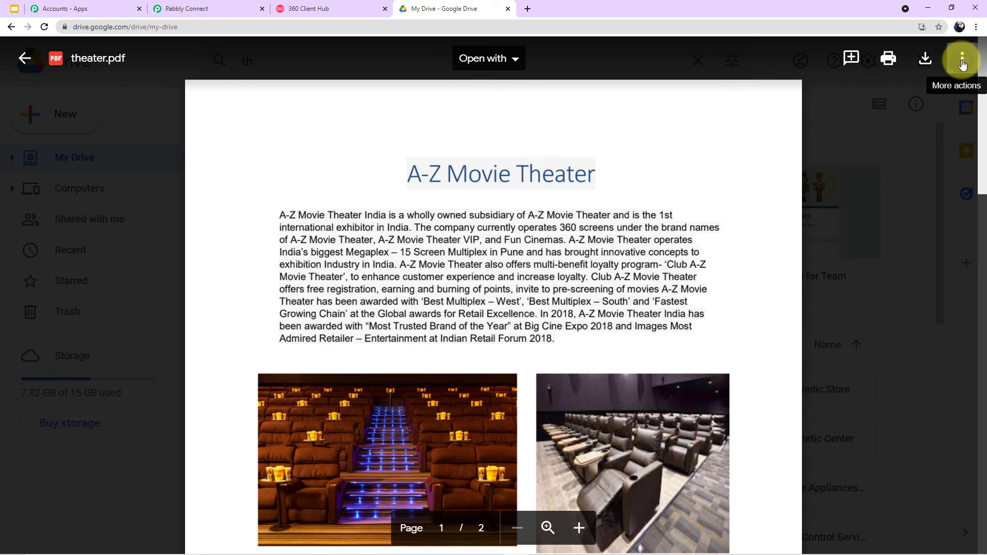
# - Copy the sharing link of theater.pdf and paste it into Body Field 4 of the WhatsApp action in Pabbly Connect
pyautogui.click(963, 64)
pyautogui.click(875, 92)
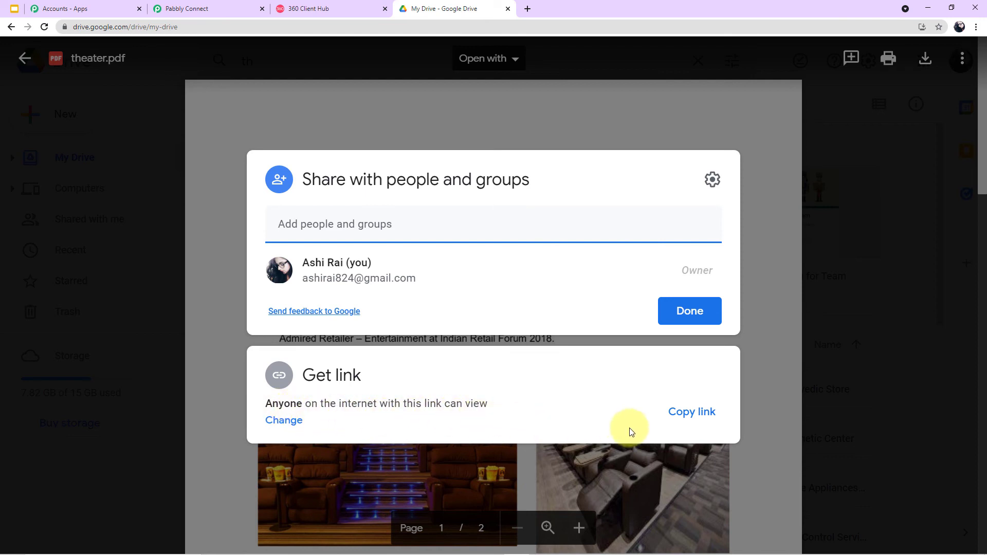
pyautogui.click(713, 415)
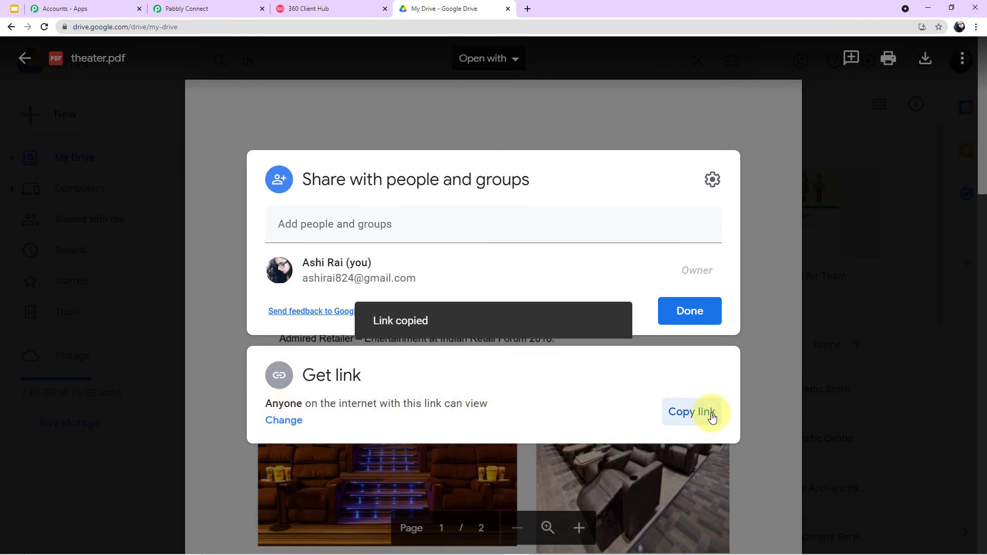
pyautogui.click(190, 6)
pyautogui.click(325, 318)
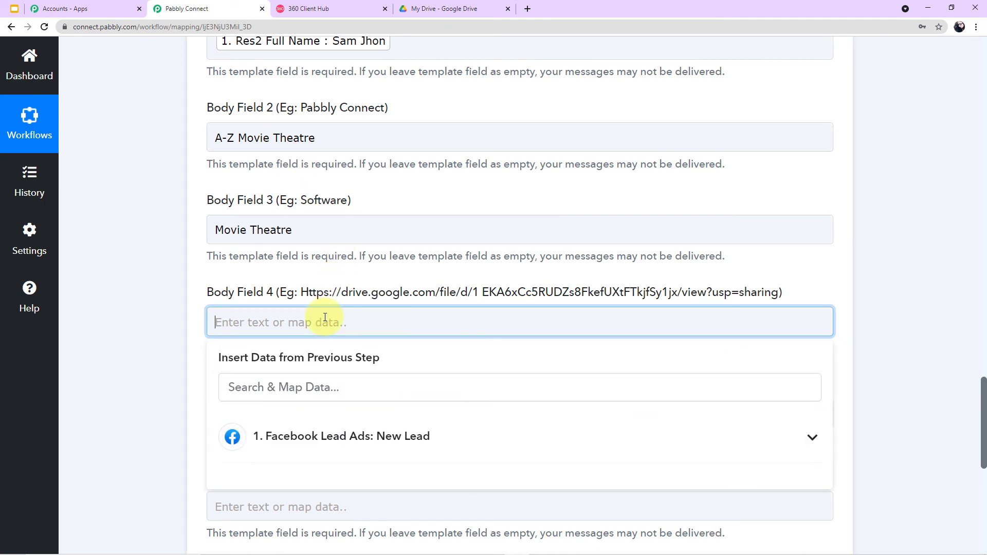
pyautogui.hotkey('ctrl', 'v')
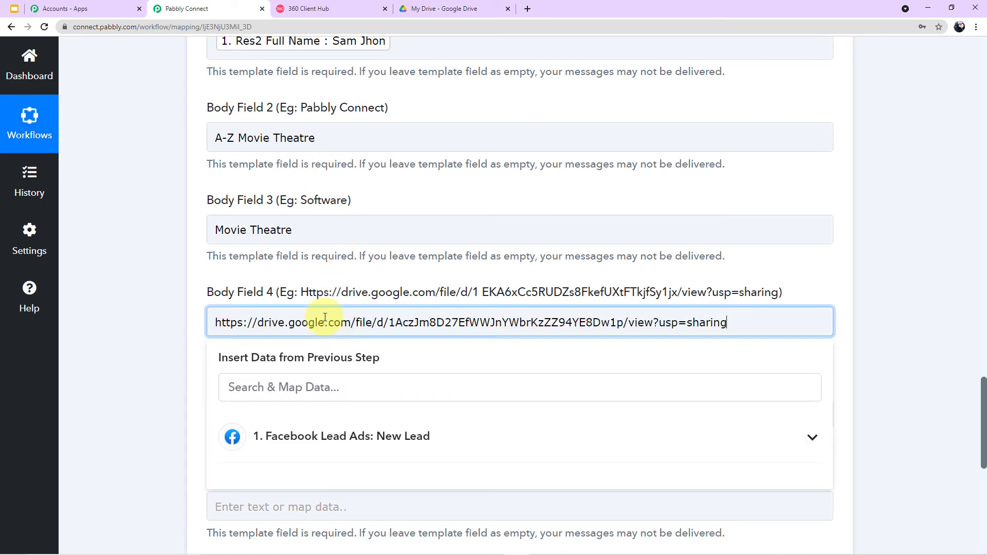
pyautogui.click(153, 286)
pyautogui.scroll(-2, 244, 310)
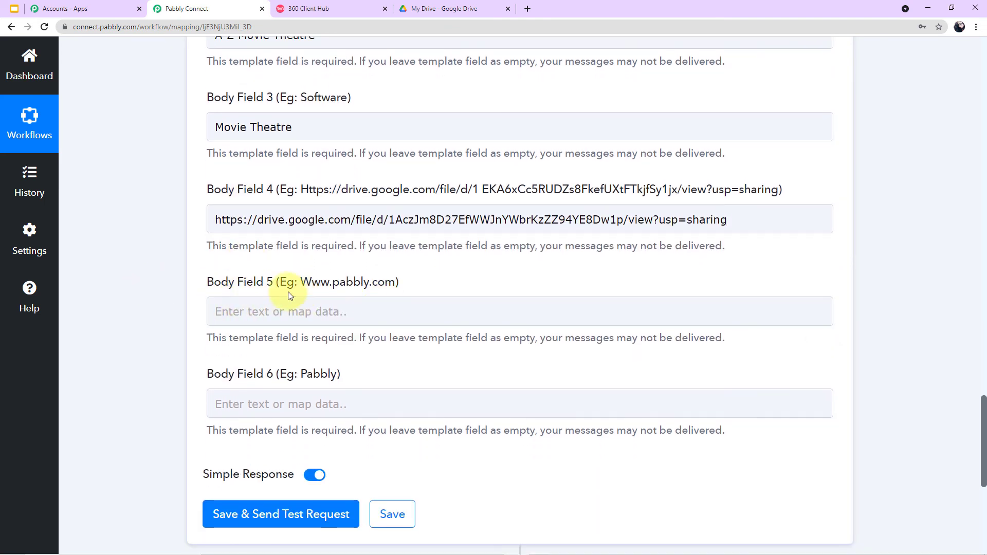
pyautogui.click(350, 307)
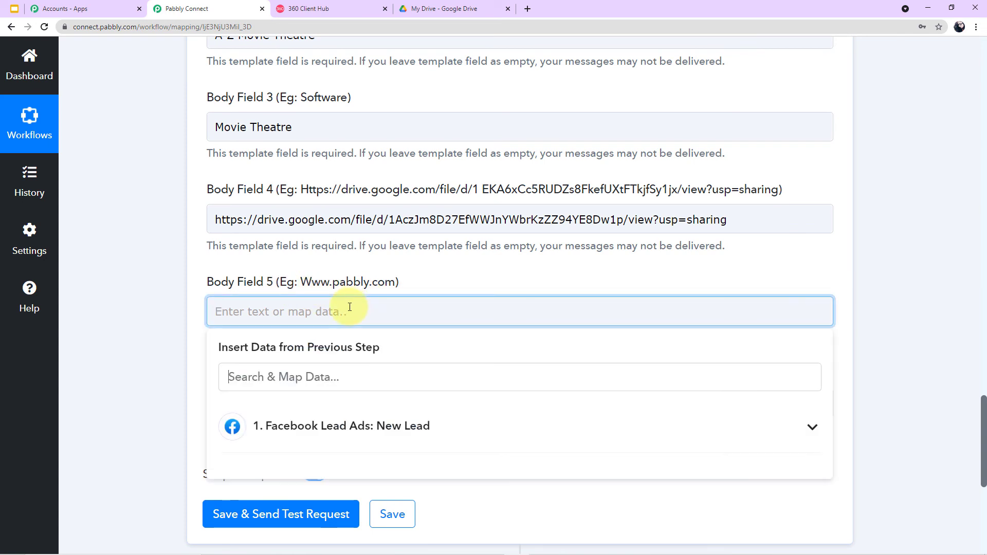
pyautogui.write('www.a-z')
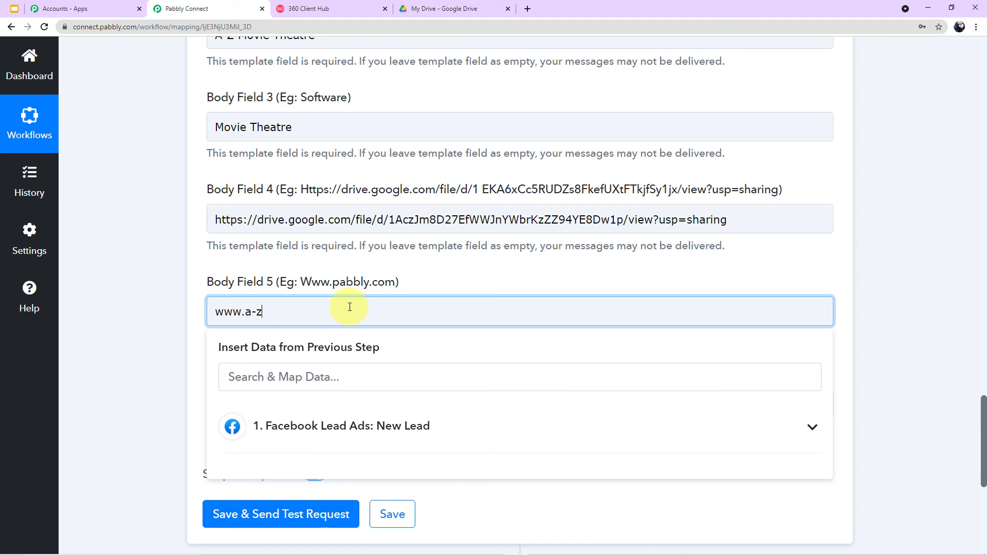
pyautogui.write('theatre')
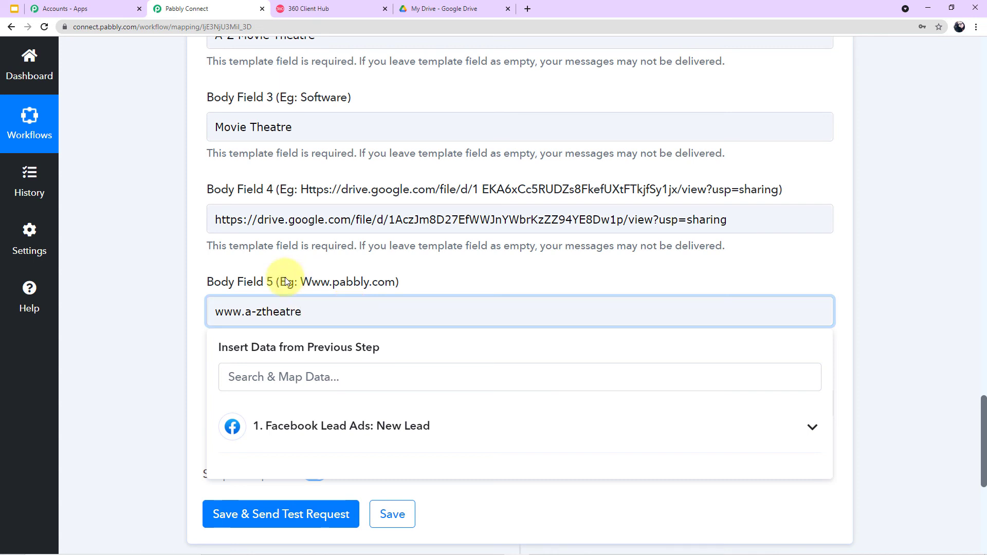
pyautogui.click(136, 359)
pyautogui.click(318, 310)
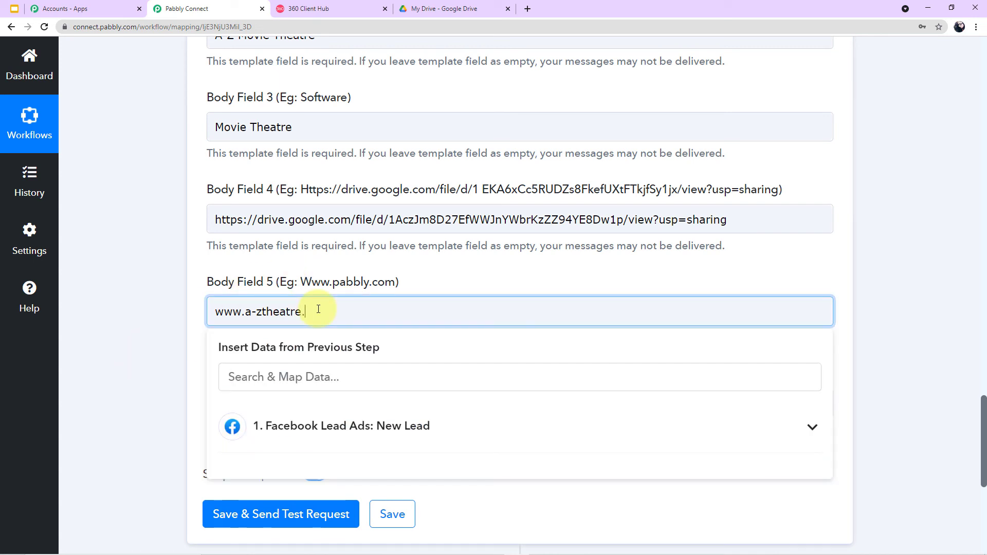
pyautogui.write('.com')
pyautogui.click(165, 359)
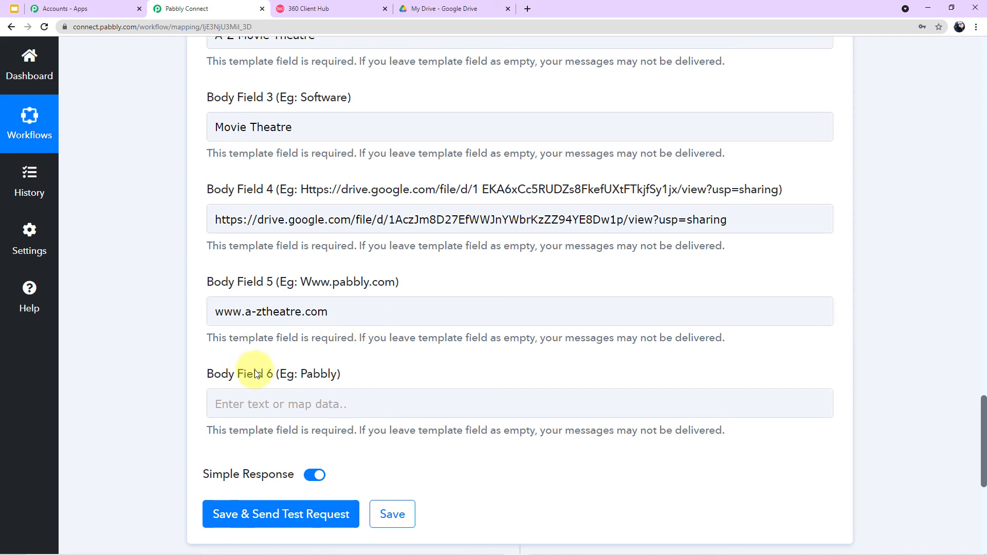
# - Set Body Field 6 of the WhatsApp template message to A-Z Movie Theatre
pyautogui.click(266, 404)
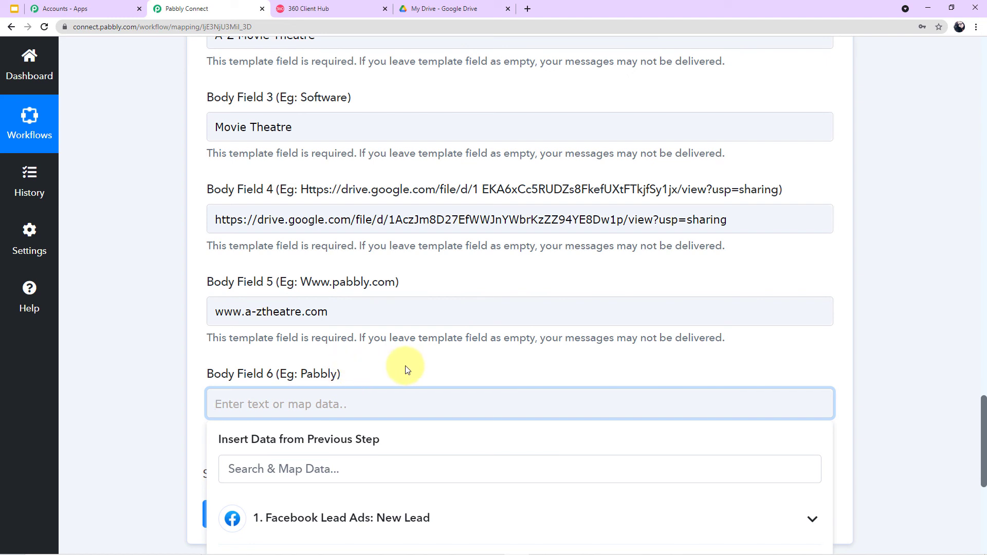
pyautogui.write('A-Z')
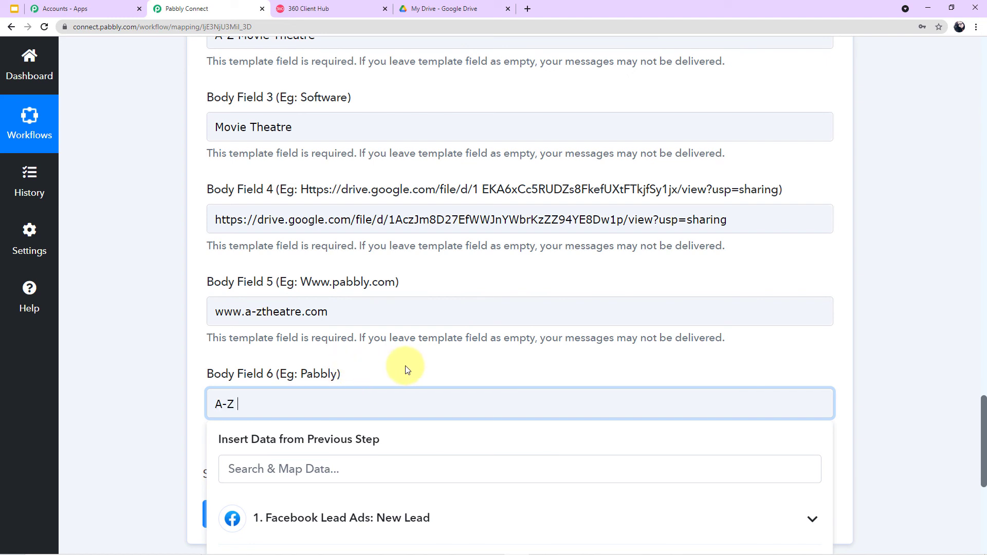
pyautogui.write(' Movie Theatre')
pyautogui.click(78, 328)
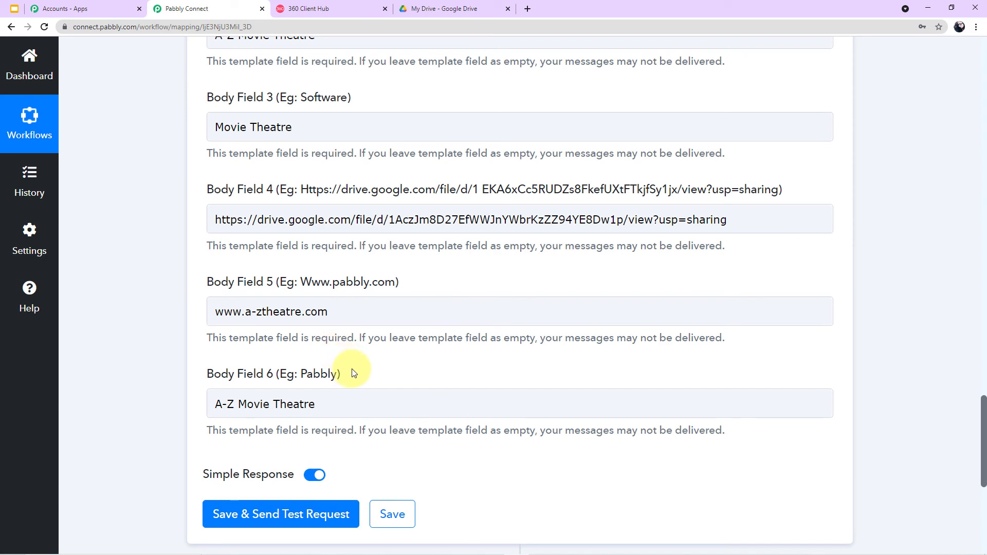
# - Save the WhatsApp action, send a test request and check the response received
pyautogui.scroll(1, 353, 374)
pyautogui.scroll(-2, 411, 272)
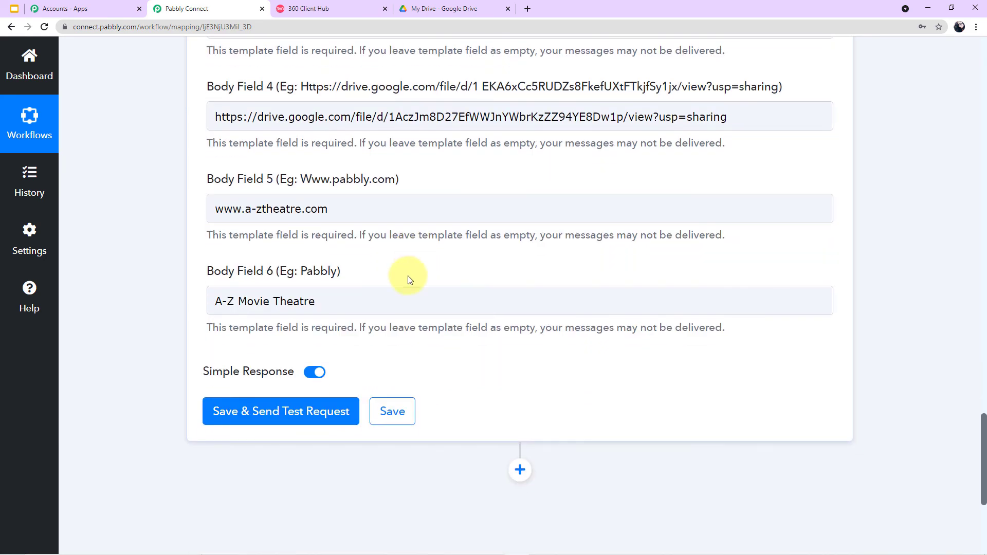
pyautogui.click(289, 412)
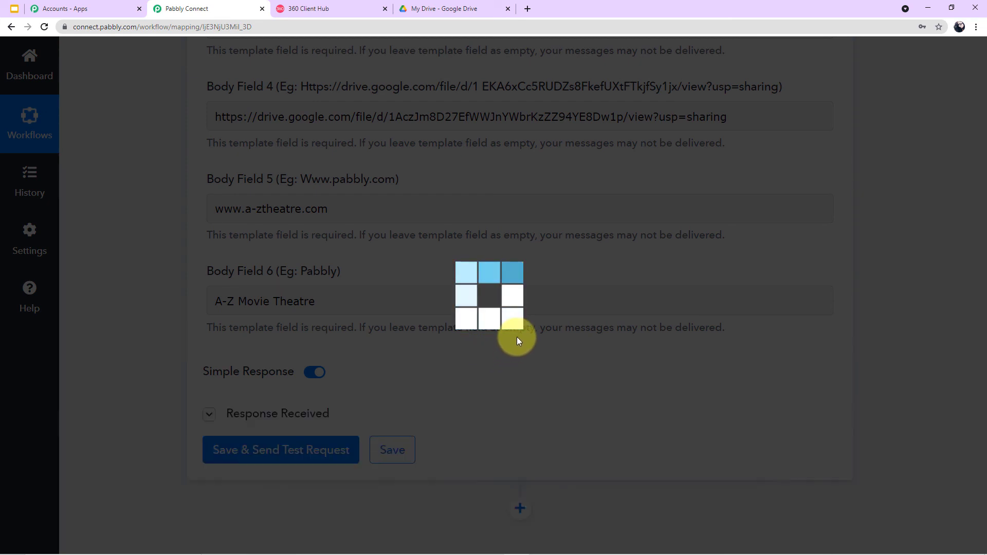
pyautogui.scroll(-3, 486, 385)
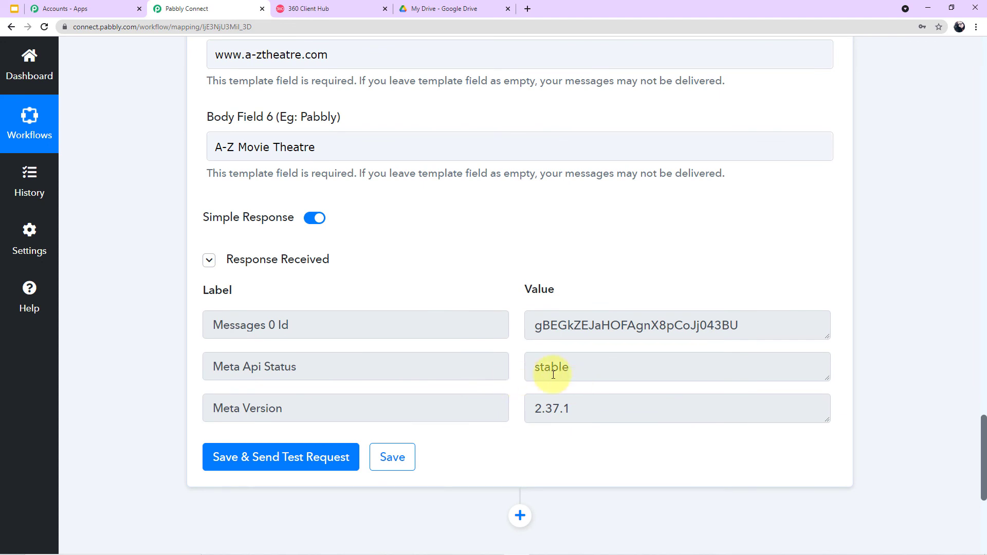
pyautogui.scroll(1, 580, 358)
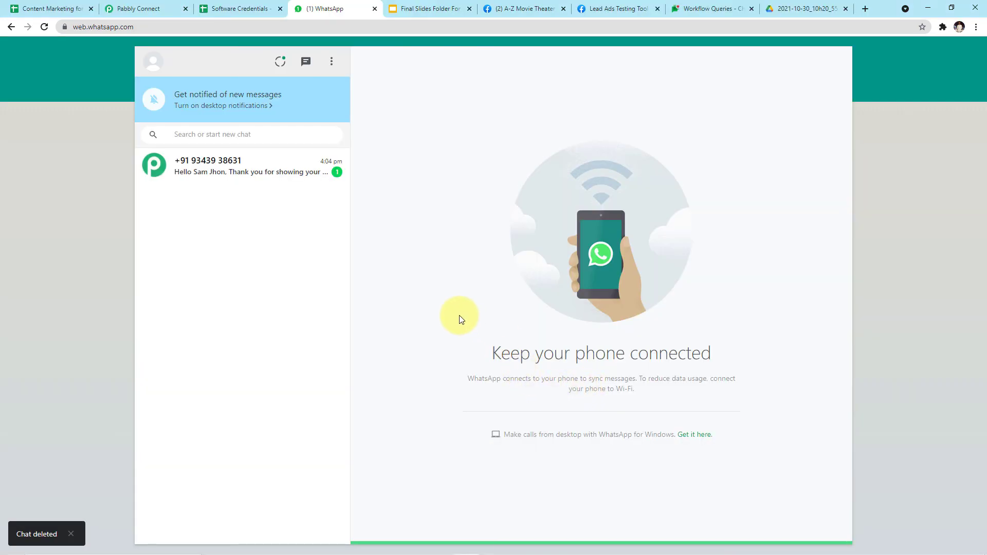
# - Switch to WhatsApp Web, open the chat with the new template message and open its Google Drive brochure link in a new browser tab
pyautogui.click(261, 175)
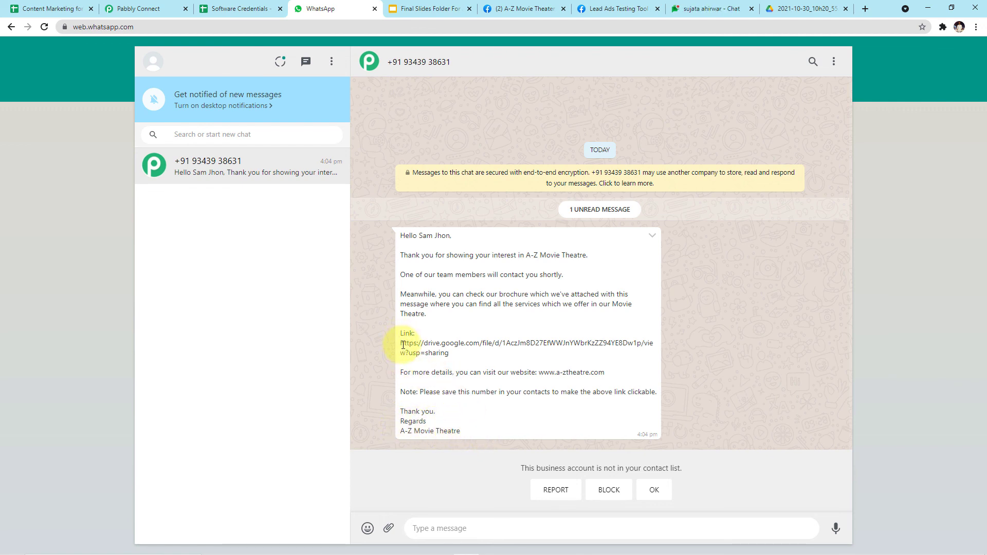
pyautogui.moveTo(402, 345); pyautogui.dragTo(452, 358)
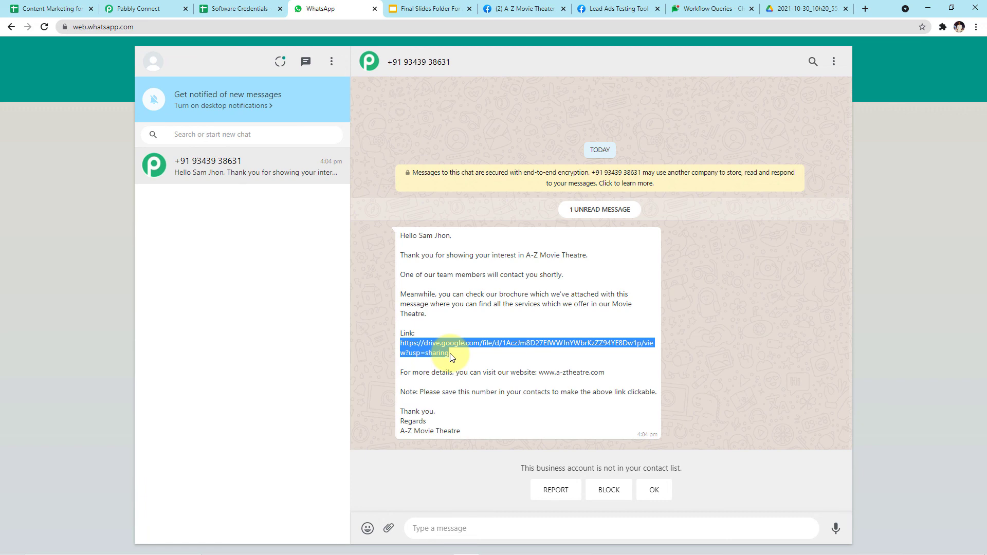
pyautogui.click(866, 8)
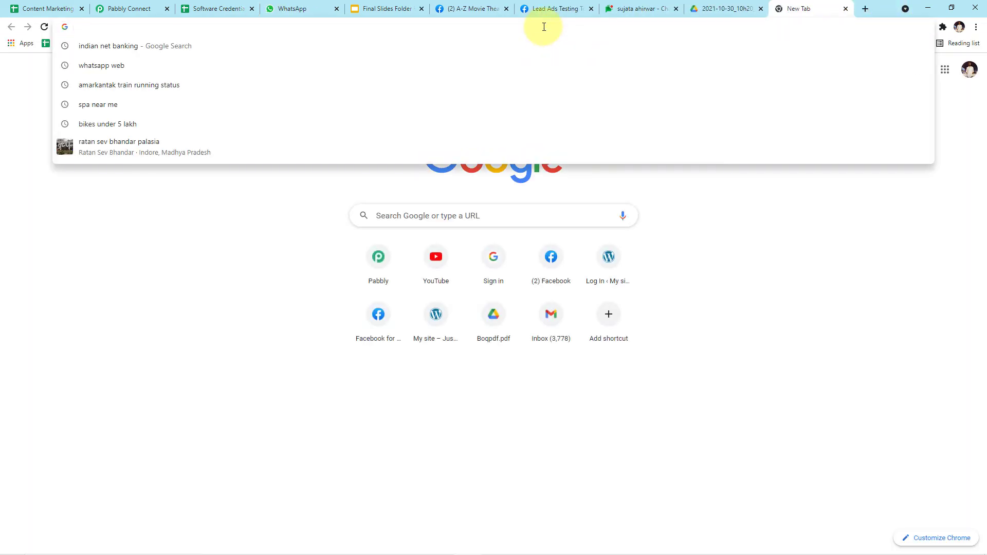
pyautogui.hotkey('ctrl', 'v')
pyautogui.press('Return')
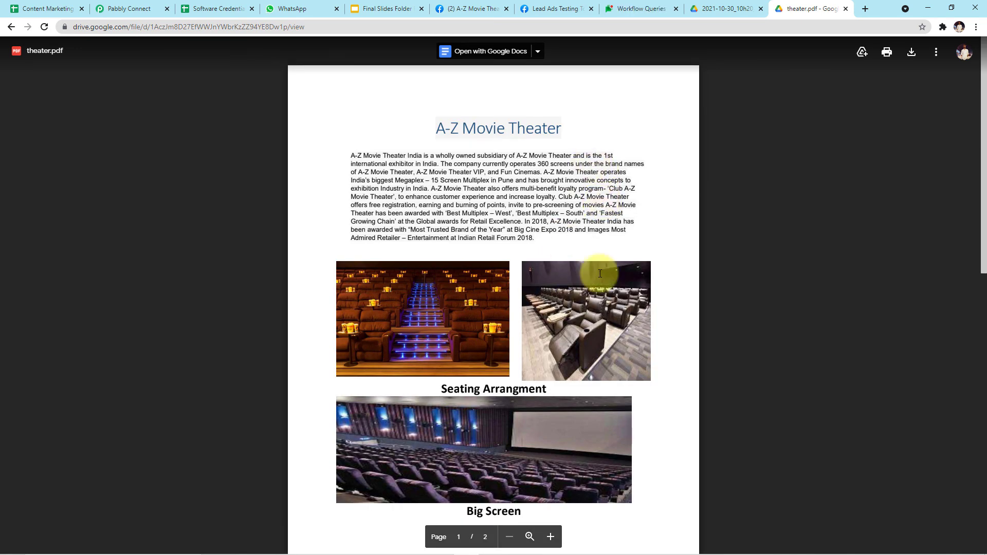
# - Look through the linked theater.pdf brochure and return to its beginning
pyautogui.scroll(-1, 579, 231)
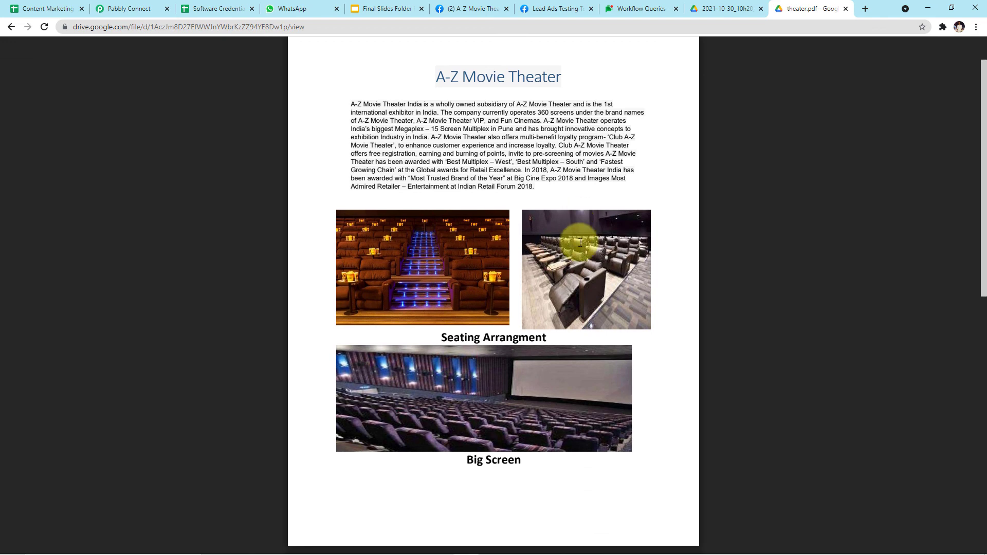
pyautogui.scroll(-1, 581, 244)
pyautogui.scroll(-5, 581, 246)
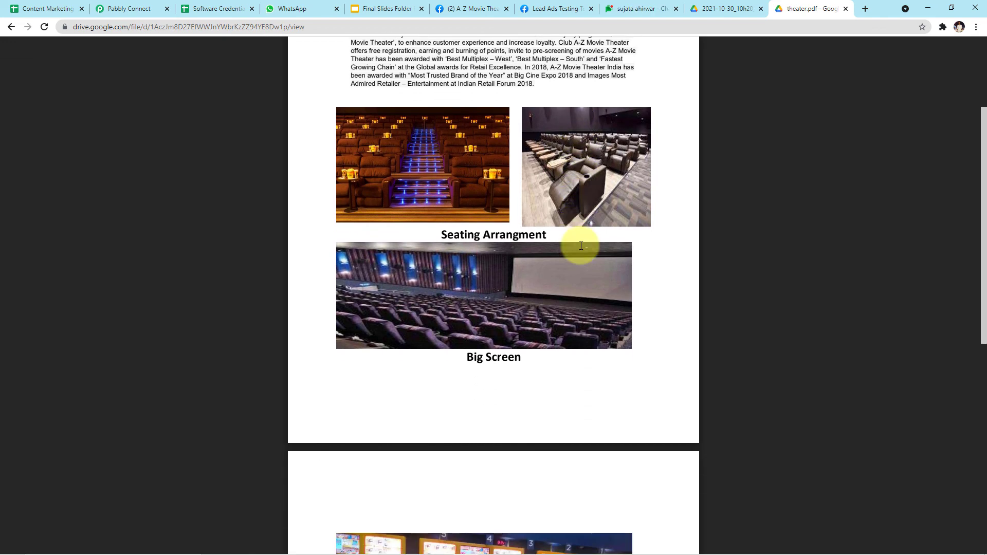
pyautogui.scroll(5, 582, 246)
pyautogui.scroll(2, 581, 246)
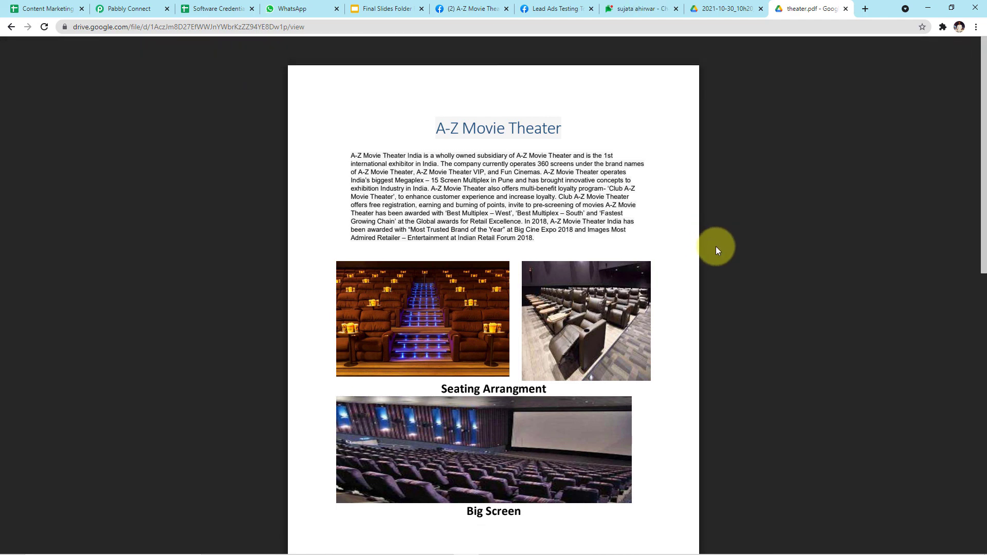
# - Switch back to Pabbly Connect and collapse the WhatsApp by 360Dialog action and the Facebook Lead Ads trigger in the workflow
pyautogui.hotkey('alt', 'Tab')
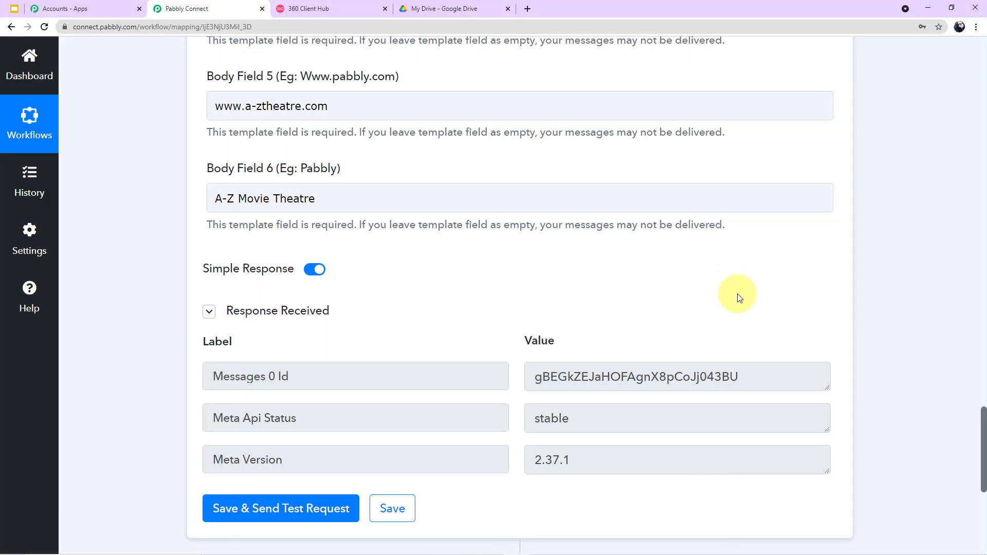
pyautogui.scroll(7, 737, 294)
pyautogui.scroll(8, 738, 295)
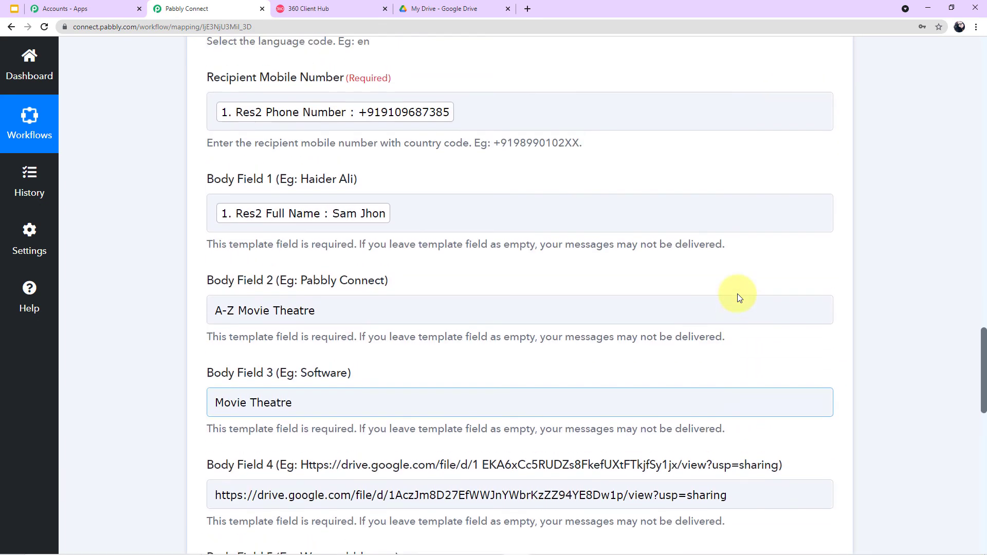
pyautogui.scroll(9, 814, 285)
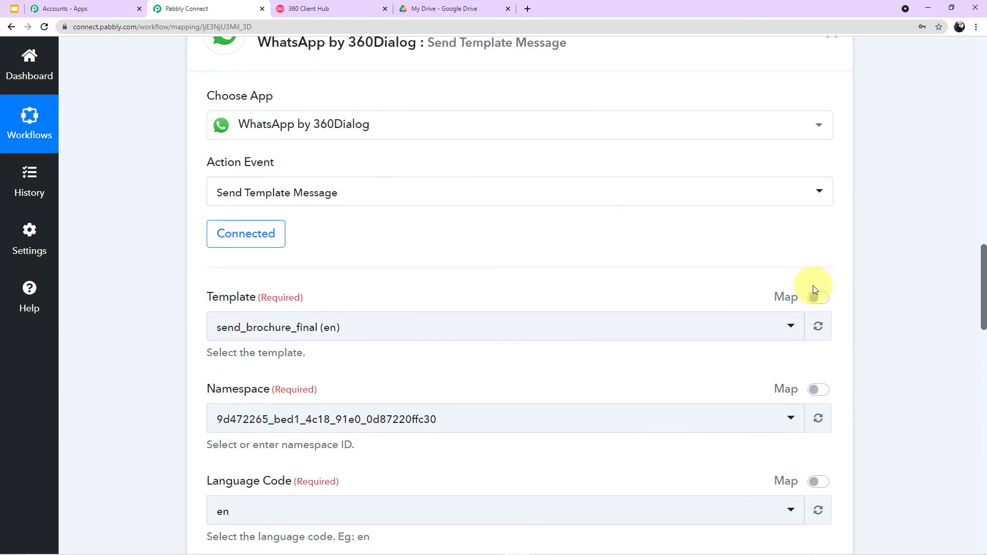
pyautogui.click(833, 247)
pyautogui.scroll(19, 673, 278)
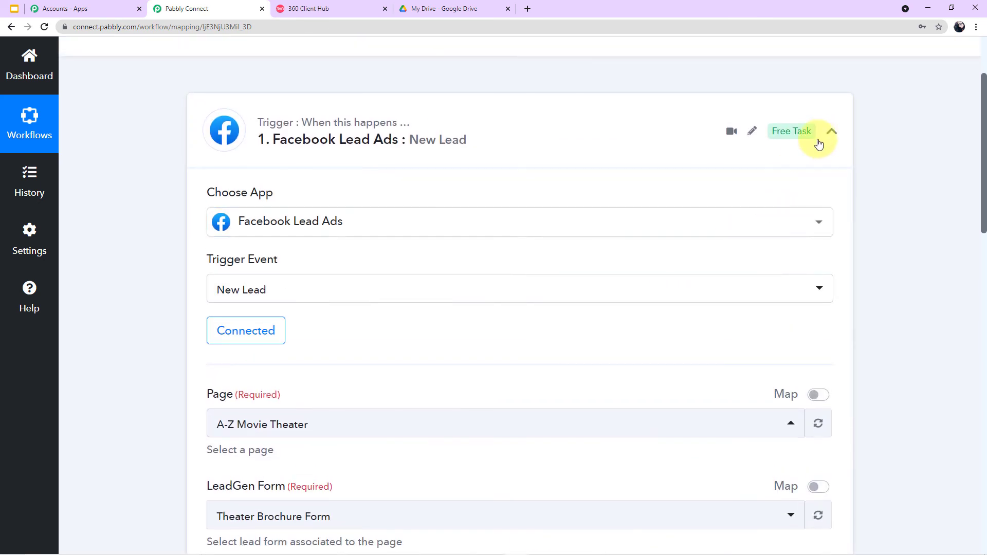
pyautogui.click(831, 133)
pyautogui.scroll(2, 603, 238)
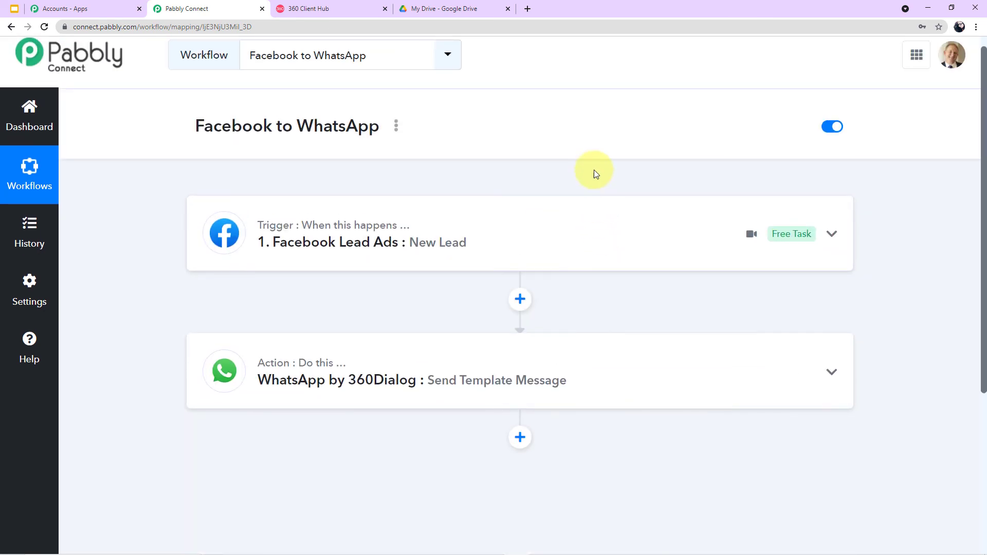